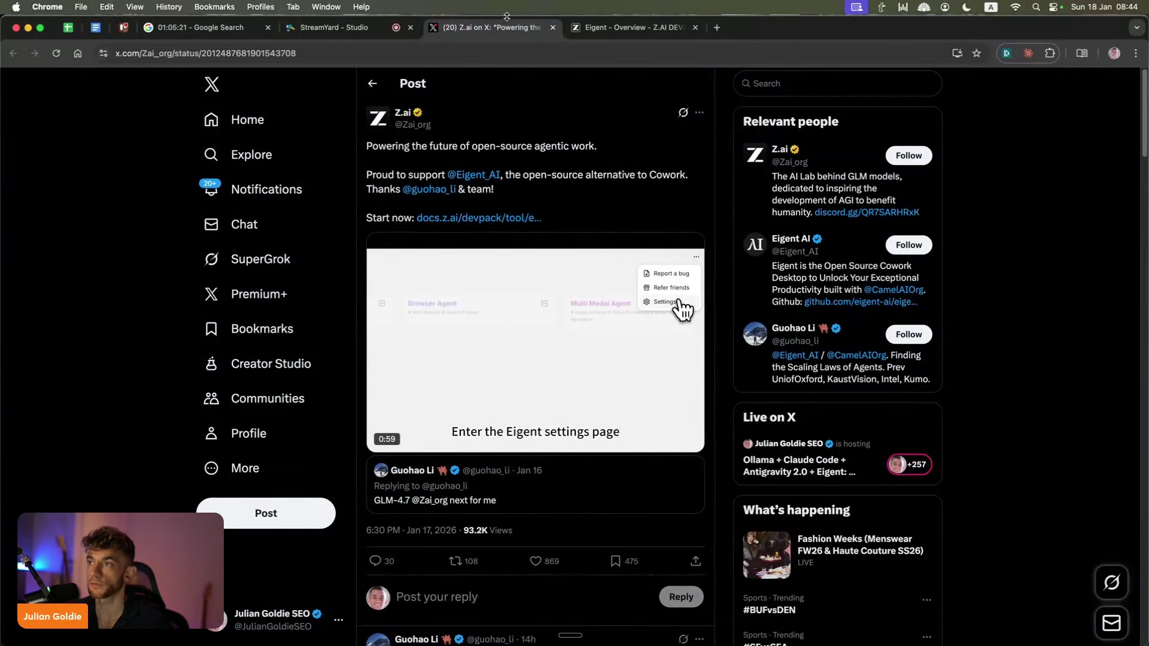
Step: Enlarge and read Z.ai's post about supporting Eigent, and skim the Eigent setup guide in the Z.AI docs
{"action": "key", "text": "super+equal"}
{"action": "key", "text": "super+equal"}
{"action": "left_click_drag", "start_coordinate": [720, 202], "coordinate": [316, 202]}
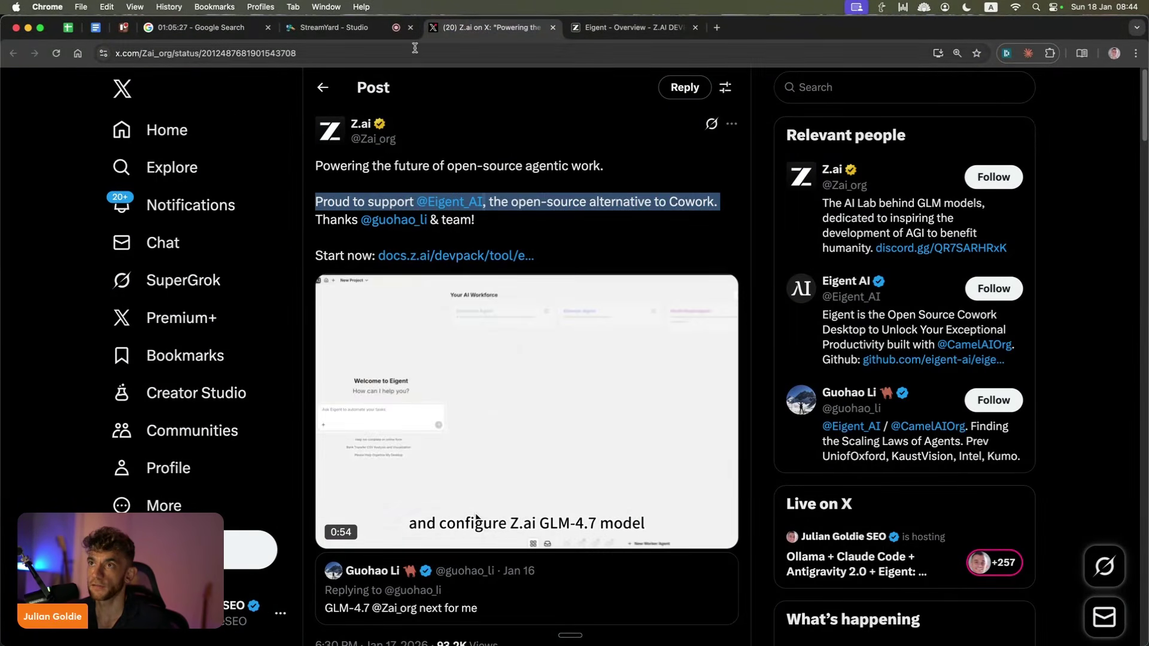
{"action": "left_click", "coordinate": [484, 163]}
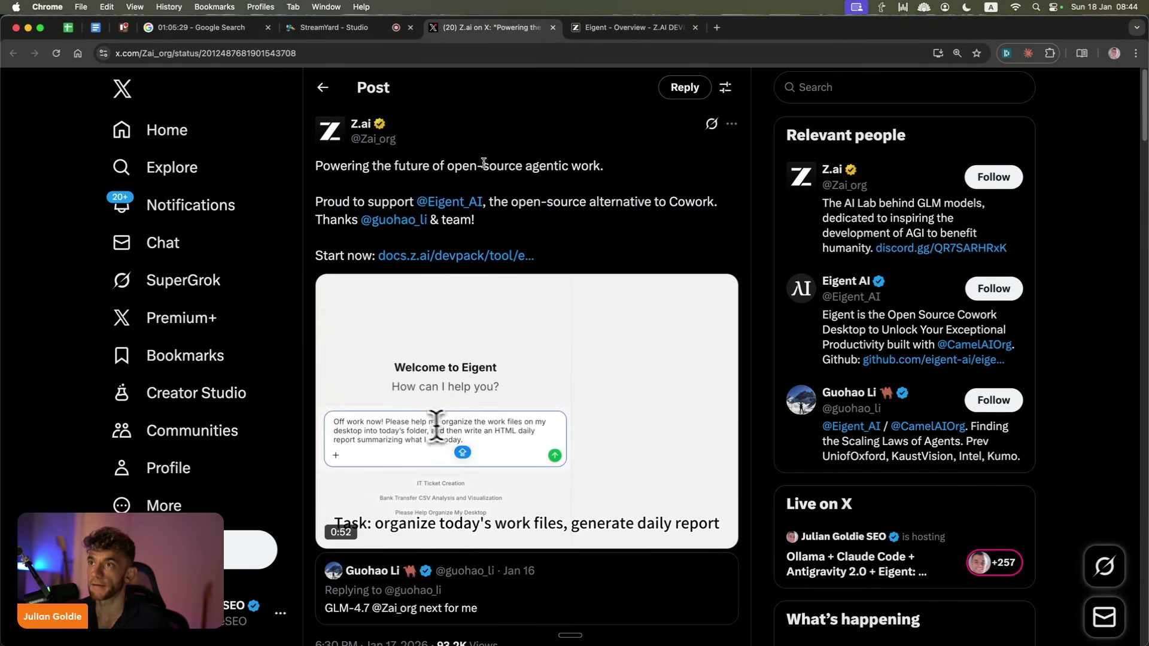
{"action": "key", "text": "ctrl+Tab"}
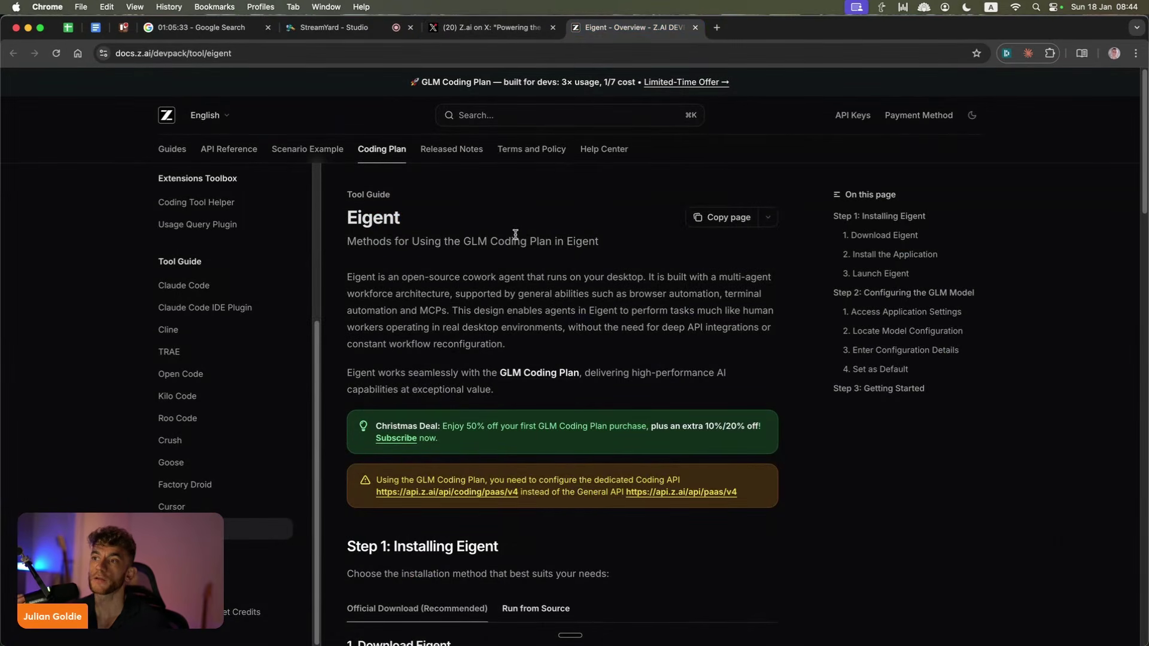
{"action": "scroll", "coordinate": [515, 234], "scroll_direction": "down", "scroll_amount": 15}
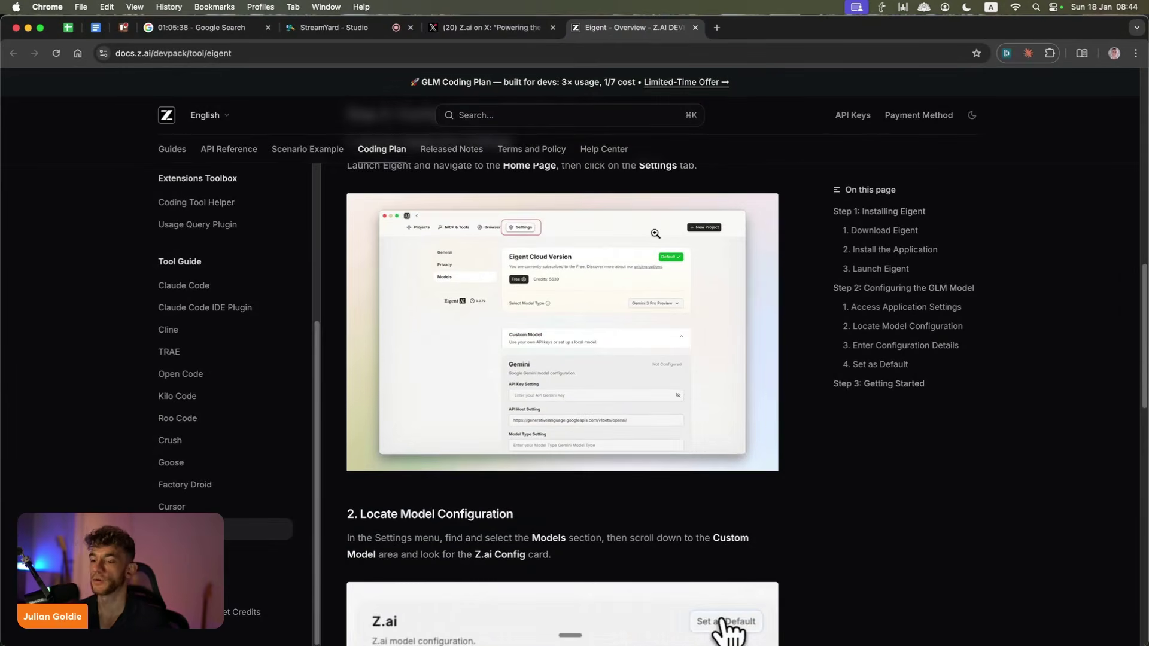
Step: Switch to Claude and review the finished Cowork task that prototypes the AI Profit Boardroom website
{"action": "key", "text": "super+space"}
{"action": "type", "text": "cl"}
{"action": "key", "text": "Return"}
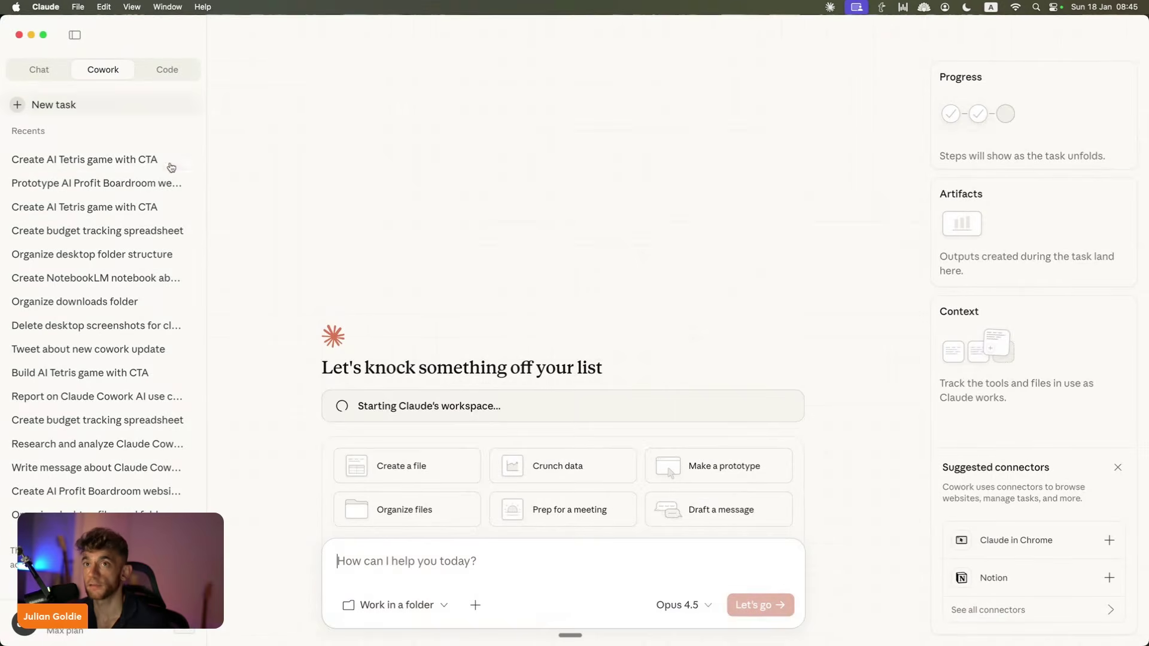
{"action": "left_click", "coordinate": [129, 160]}
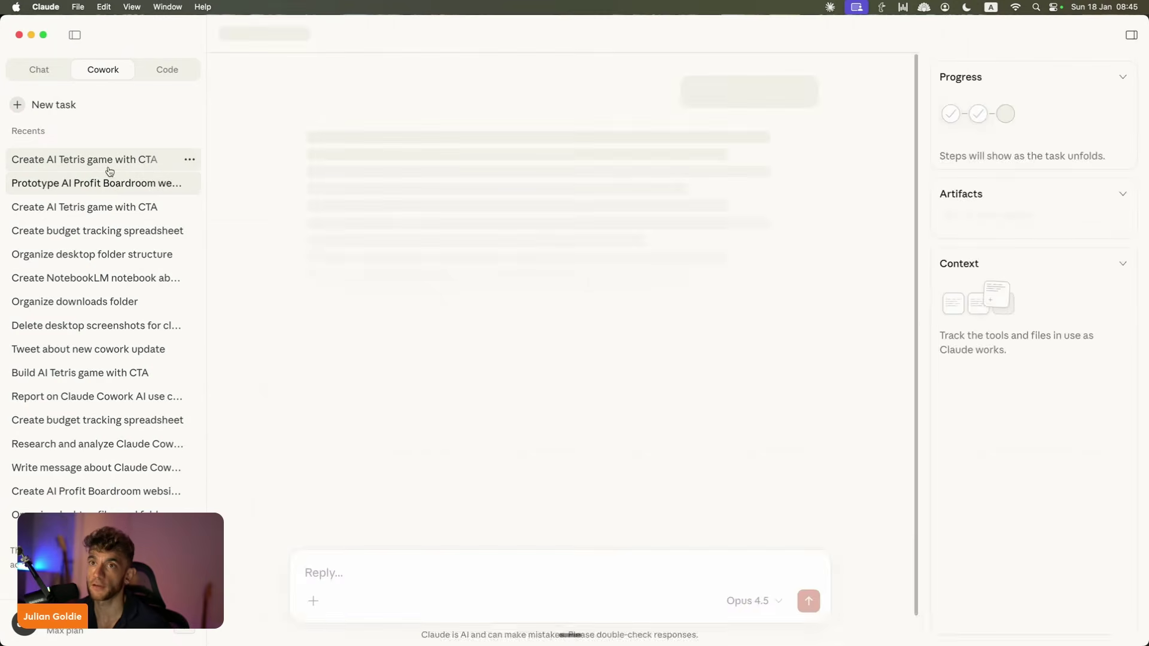
{"action": "left_click", "coordinate": [114, 183]}
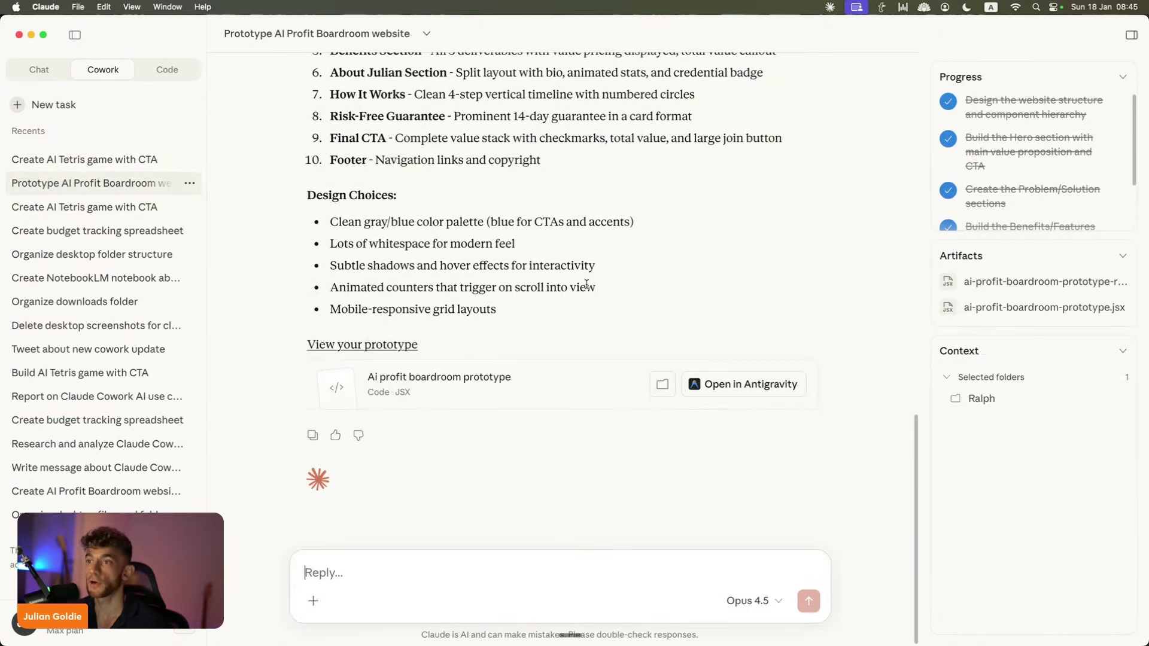
{"action": "scroll", "coordinate": [587, 285], "scroll_direction": "up", "scroll_amount": 1}
{"action": "scroll", "coordinate": [539, 367], "scroll_direction": "up", "scroll_amount": 3}
{"action": "scroll", "coordinate": [740, 449], "scroll_direction": "down", "scroll_amount": 4}
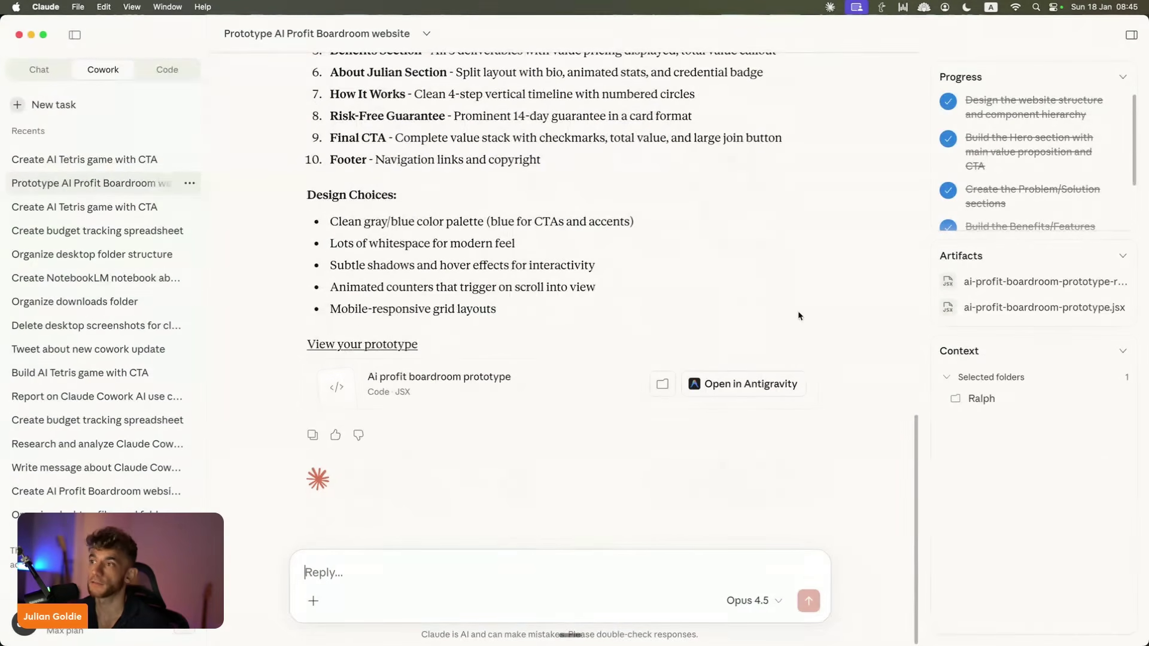
Step: Look through the past Cowork tasks on organizing the desktop folder and creating budget tracking spreadsheets
{"action": "left_click", "coordinate": [66, 254]}
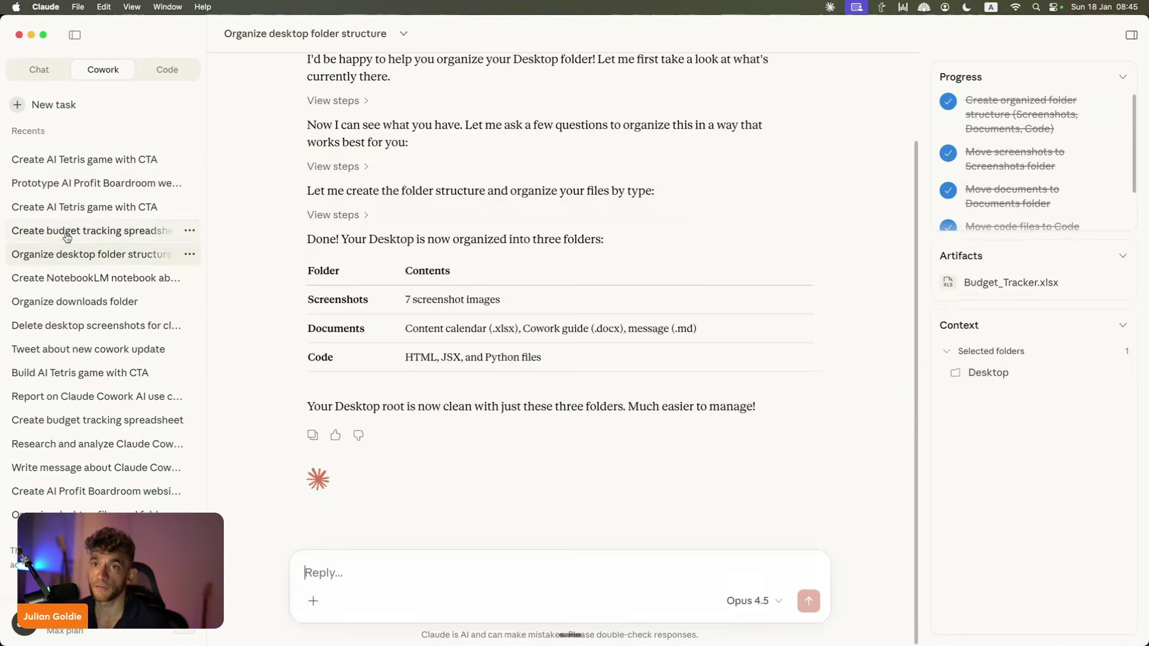
{"action": "left_click", "coordinate": [67, 233]}
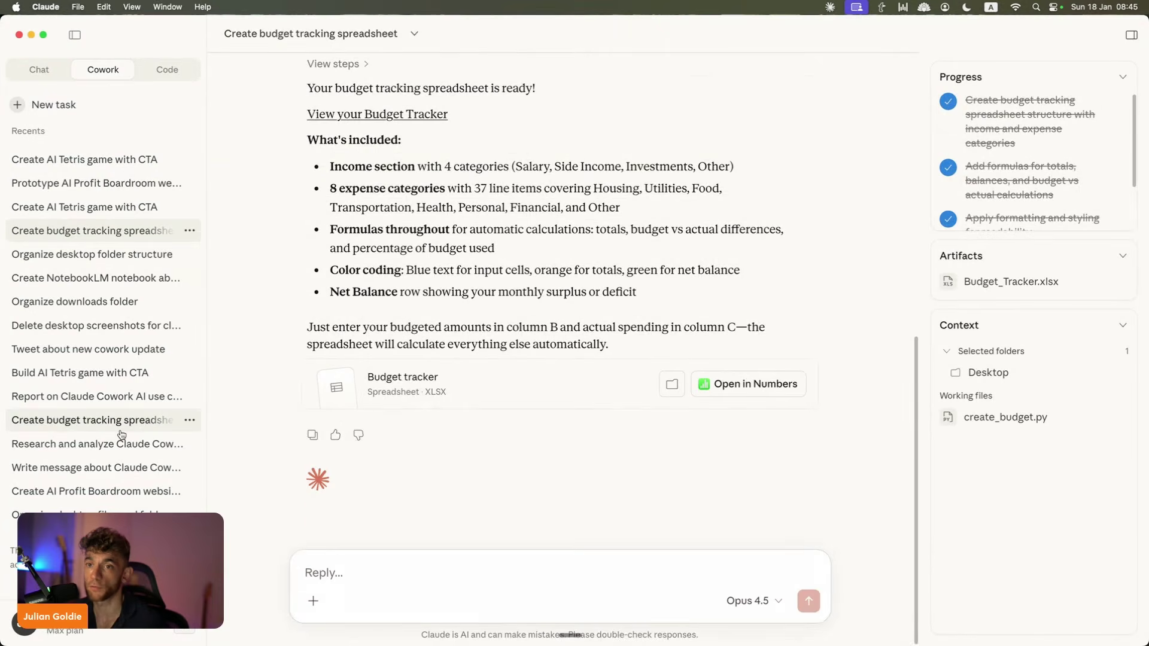
{"action": "left_click", "coordinate": [71, 424]}
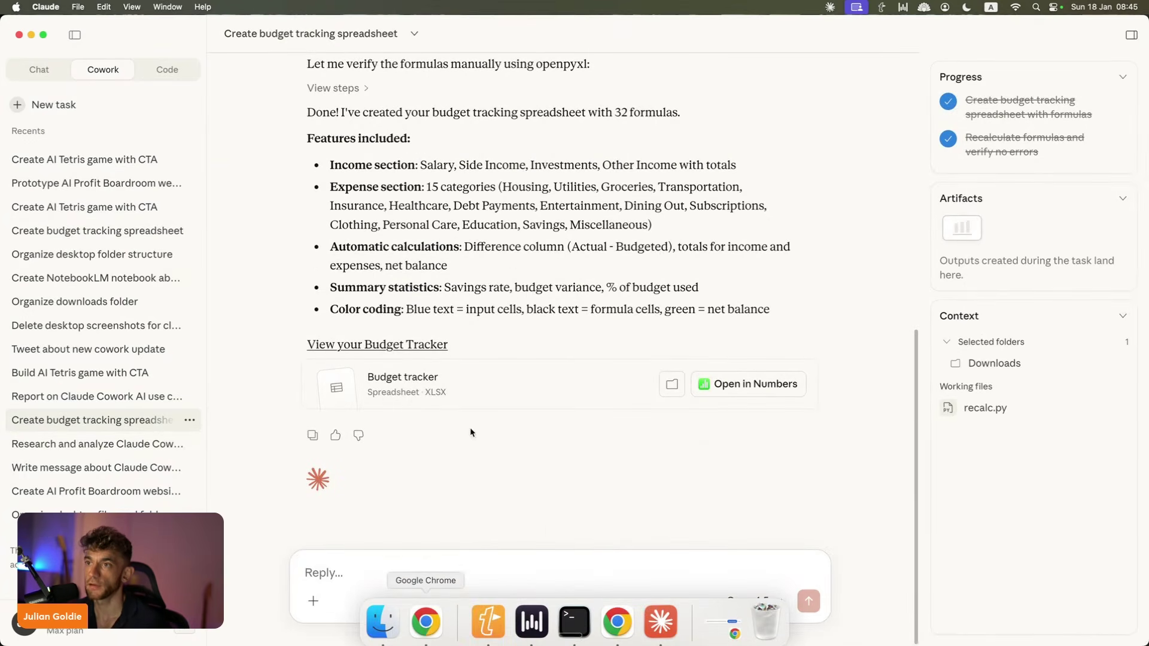
Step: Switch back to Chrome and open eigent.ai from the Download Eigent section of the setup guide
{"action": "left_click", "coordinate": [425, 616]}
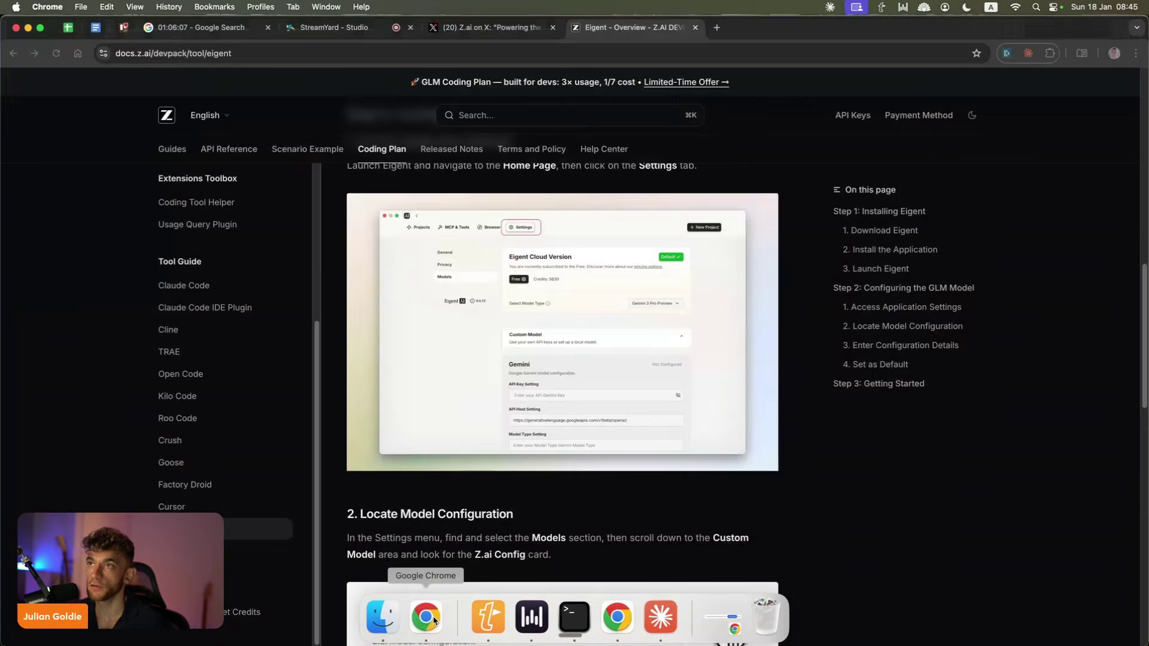
{"action": "scroll", "coordinate": [570, 276], "scroll_direction": "up", "scroll_amount": 5}
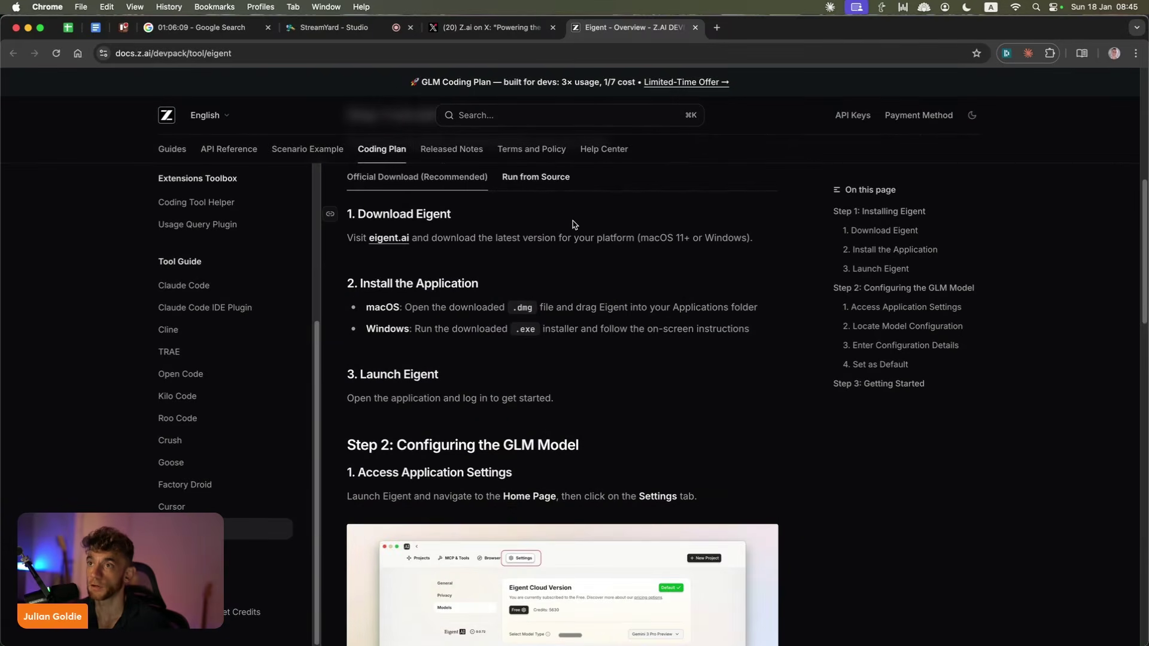
{"action": "scroll", "coordinate": [567, 250], "scroll_direction": "up", "scroll_amount": 1}
{"action": "left_click", "coordinate": [389, 261]}
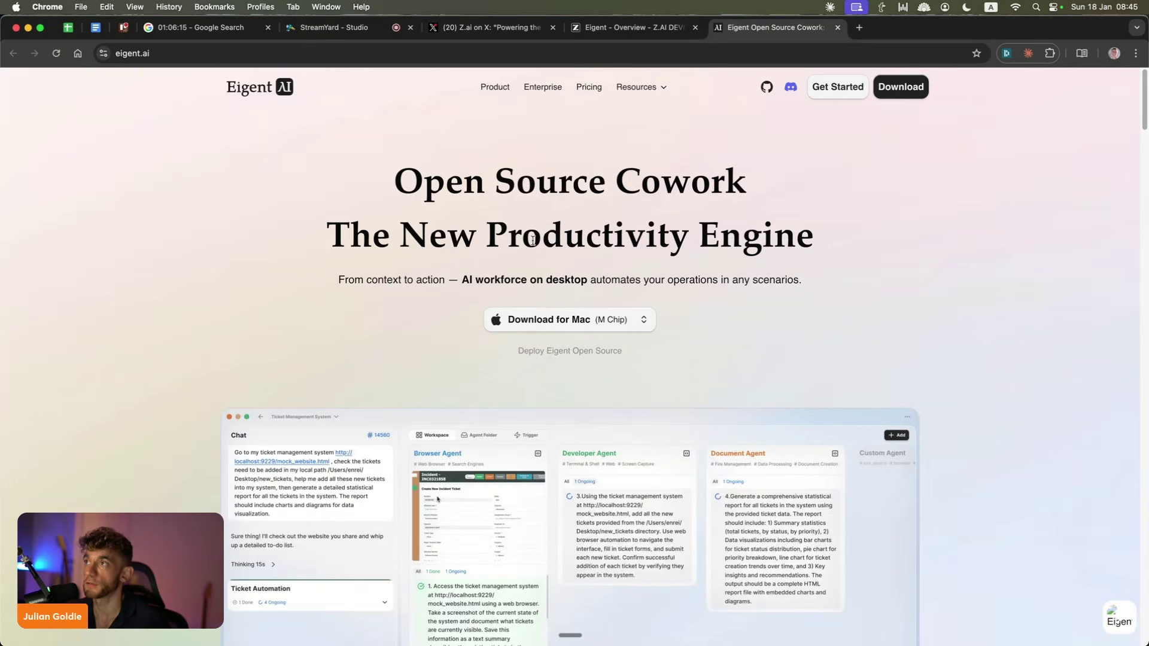
Step: Review Eigent's pricing page, examining the Free plan's price and daily credits, and close the page
{"action": "left_click", "coordinate": [589, 89]}
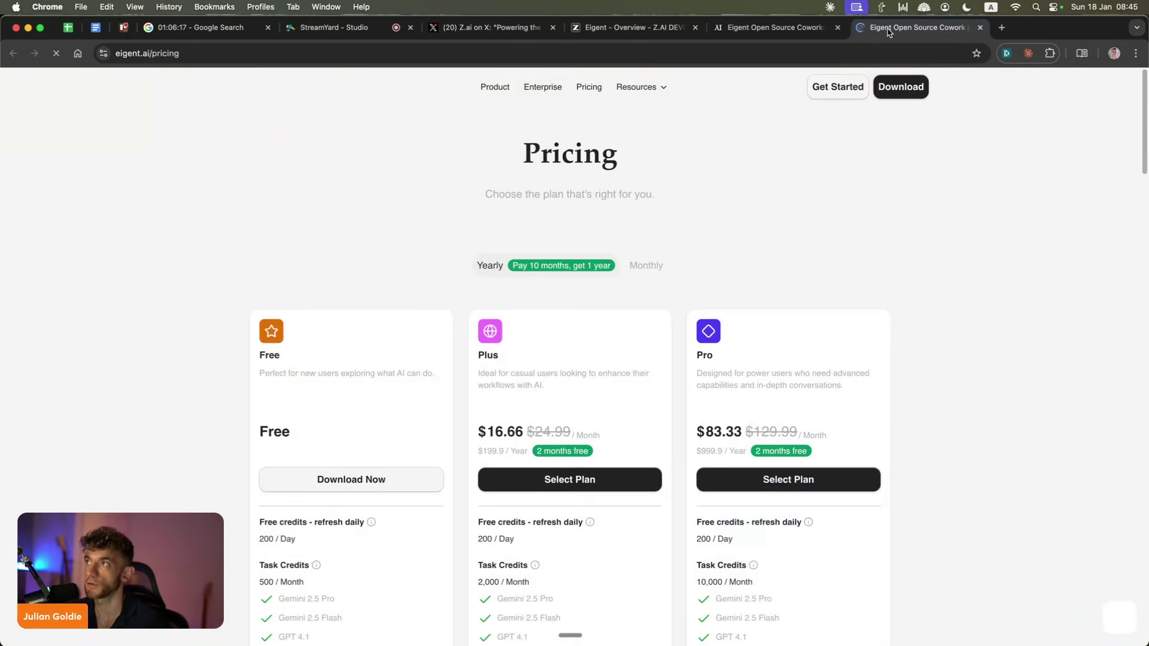
{"action": "left_click_drag", "start_coordinate": [257, 353], "coordinate": [367, 456]}
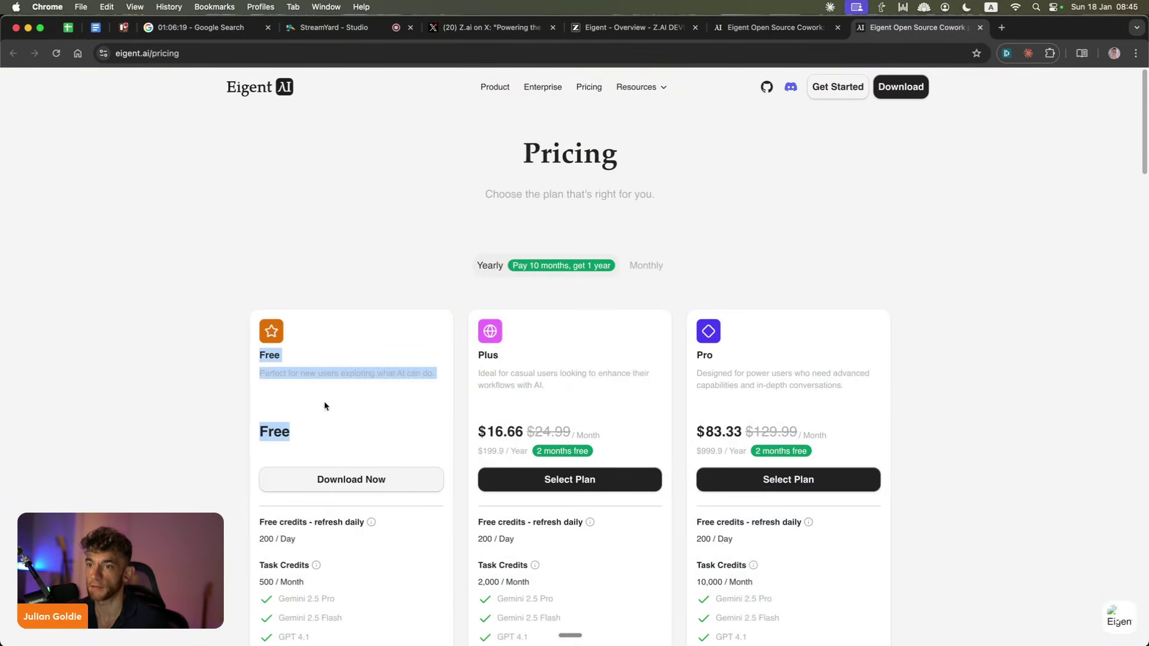
{"action": "scroll", "coordinate": [228, 485], "scroll_direction": "down", "scroll_amount": 3}
{"action": "left_click_drag", "start_coordinate": [256, 329], "coordinate": [388, 364]}
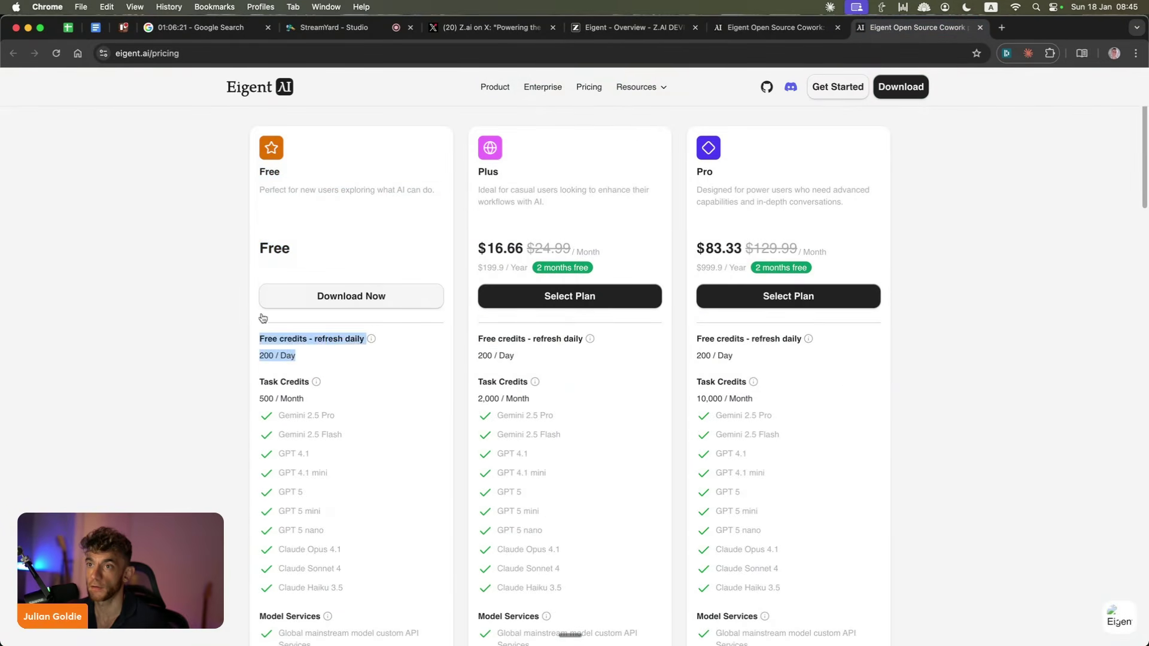
{"action": "scroll", "coordinate": [371, 377], "scroll_direction": "down", "scroll_amount": 1}
{"action": "left_click", "coordinate": [367, 393]}
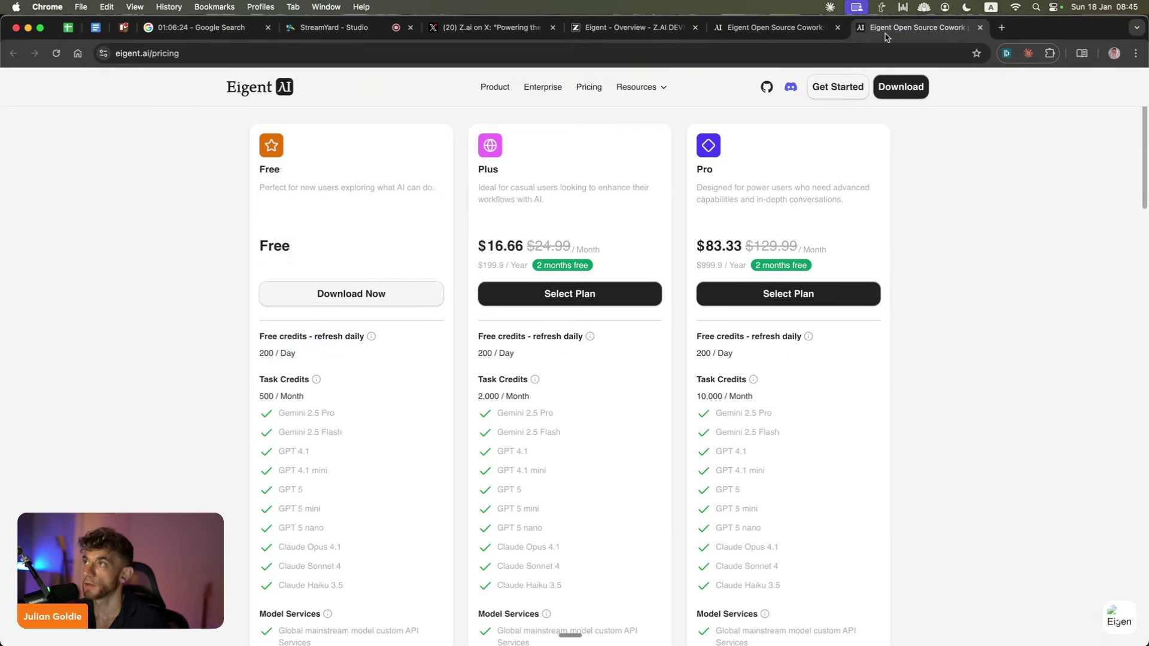
{"action": "key", "text": "super+w"}
Step: Download Eigent for Mac (M Chip) and look over the Get Started instructions
{"action": "left_click", "coordinate": [601, 321]}
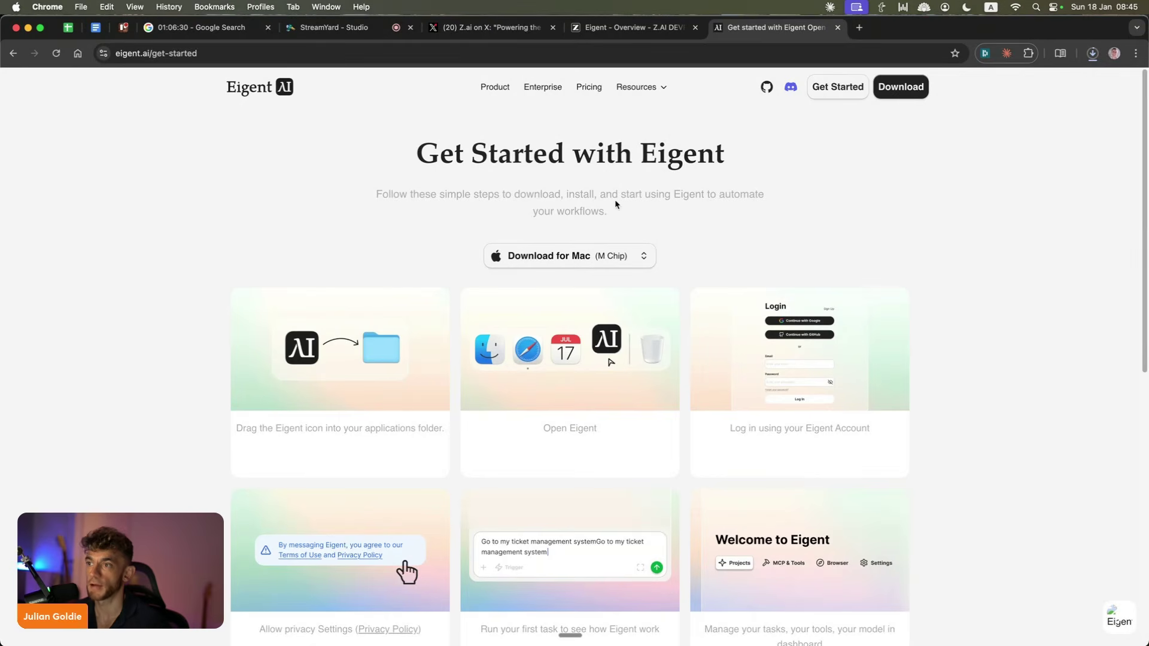
{"action": "scroll", "coordinate": [608, 209], "scroll_direction": "down", "scroll_amount": 5}
{"action": "scroll", "coordinate": [410, 237], "scroll_direction": "up", "scroll_amount": 5}
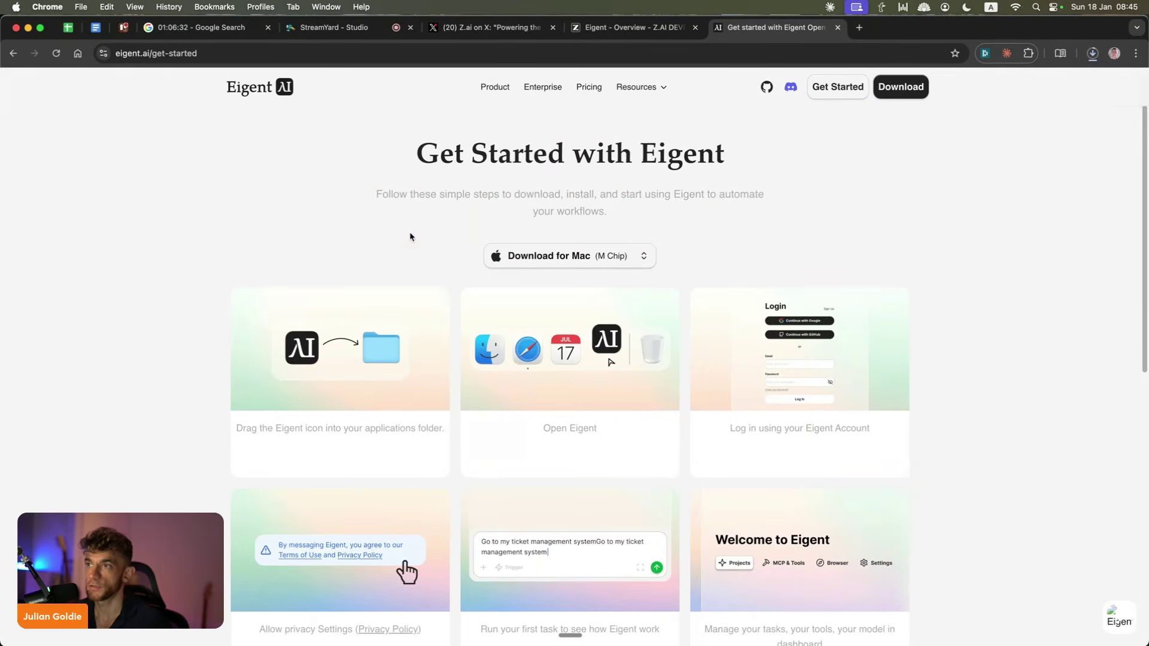
{"action": "left_click_drag", "start_coordinate": [414, 155], "coordinate": [727, 158]}
{"action": "mouse_move", "coordinate": [376, 193]}
{"action": "left_mouse_down"}
{"action": "mouse_move", "coordinate": [722, 209]}
{"action": "mouse_move", "coordinate": [383, 190]}
{"action": "left_mouse_up"}
Step: Return to the Eigent home page and point out the site's web address
{"action": "left_click", "coordinate": [283, 91]}
{"action": "left_click", "coordinate": [473, 178]}
{"action": "left_click", "coordinate": [194, 50]}
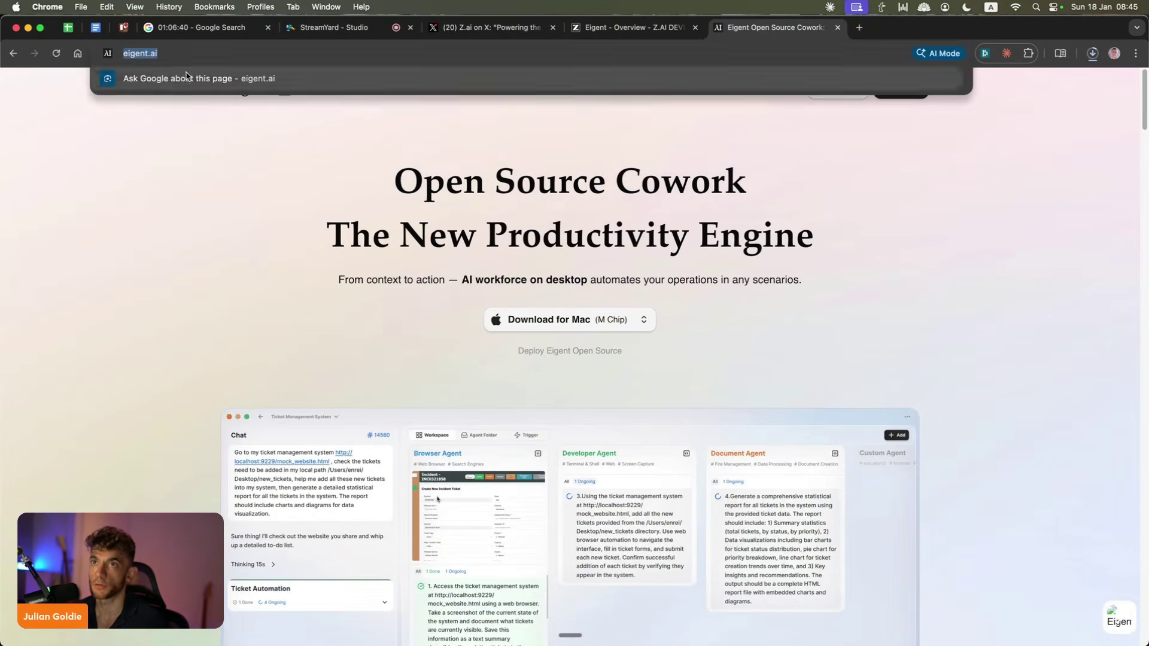
{"action": "left_click", "coordinate": [148, 234]}
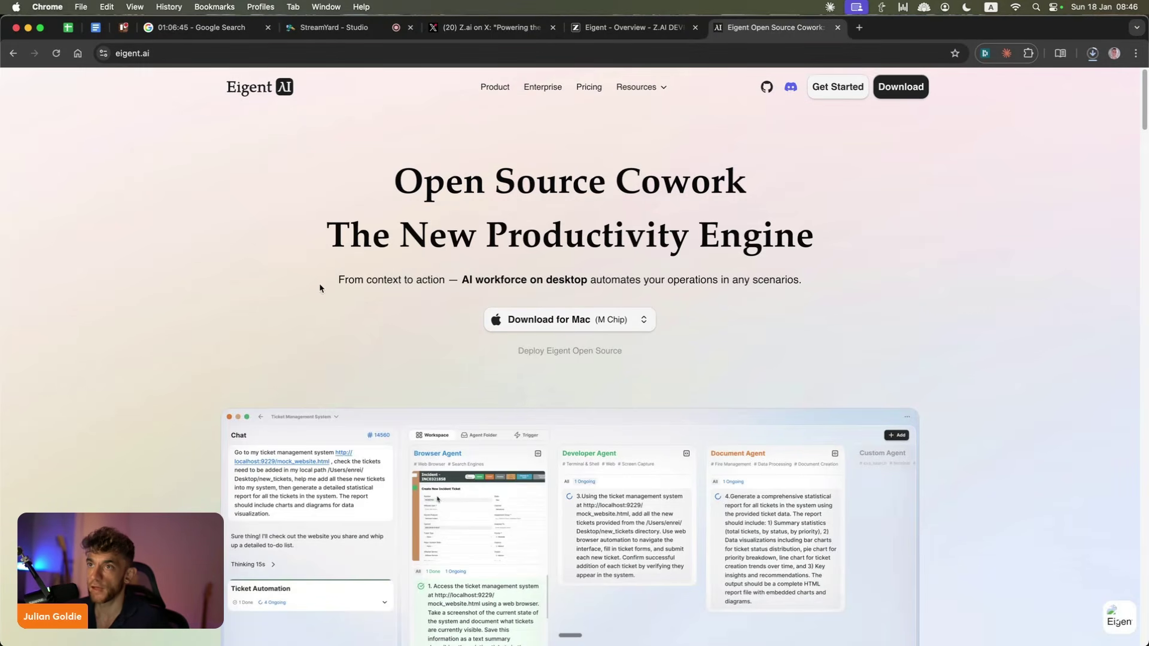
Step: Look through the Eigent home page, from its headline and product preview to the list of example use cases
{"action": "left_click_drag", "start_coordinate": [346, 168], "coordinate": [824, 287]}
{"action": "scroll", "coordinate": [817, 288], "scroll_direction": "down", "scroll_amount": 5}
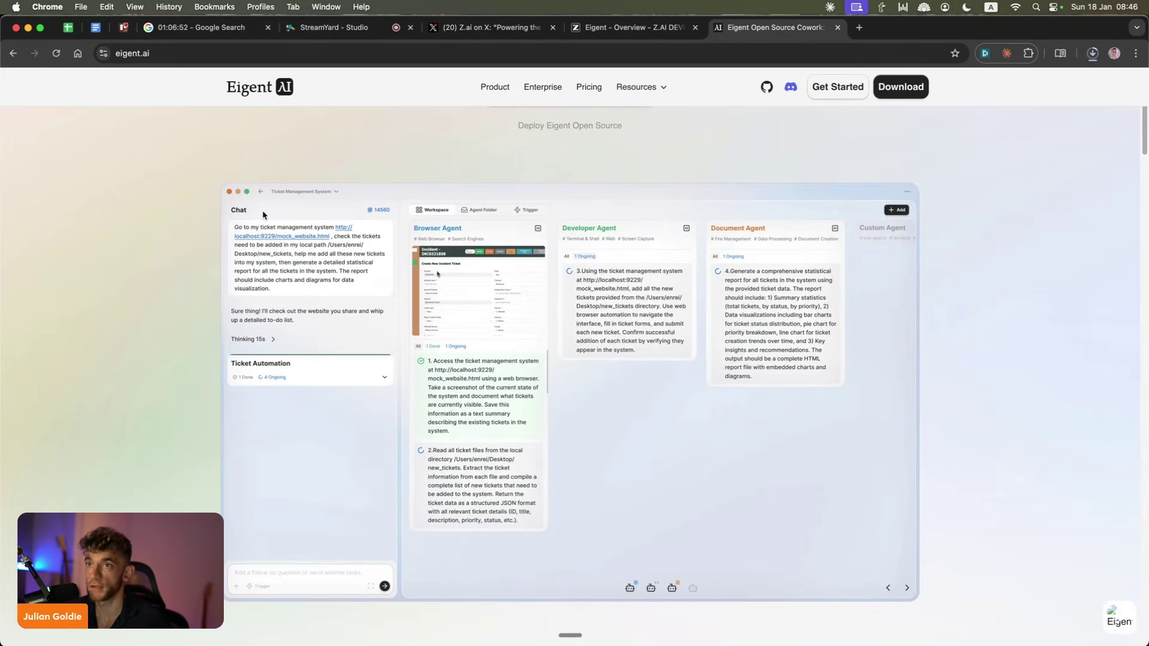
{"action": "scroll", "coordinate": [315, 377], "scroll_direction": "down", "scroll_amount": 10}
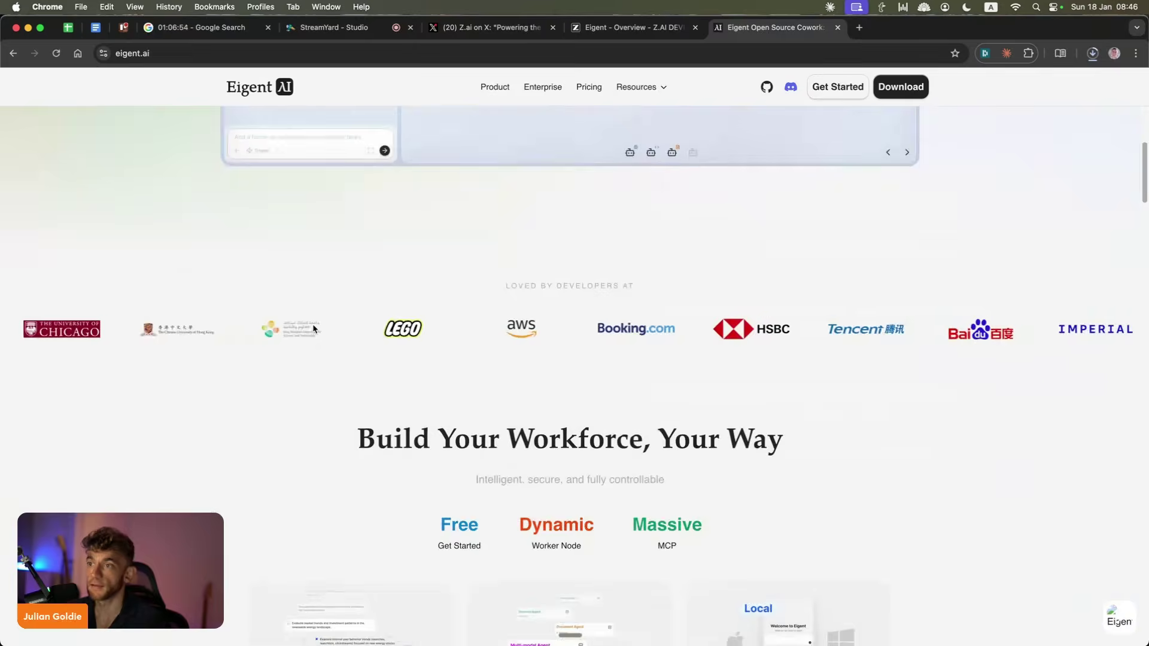
{"action": "scroll", "coordinate": [314, 329], "scroll_direction": "down", "scroll_amount": 15}
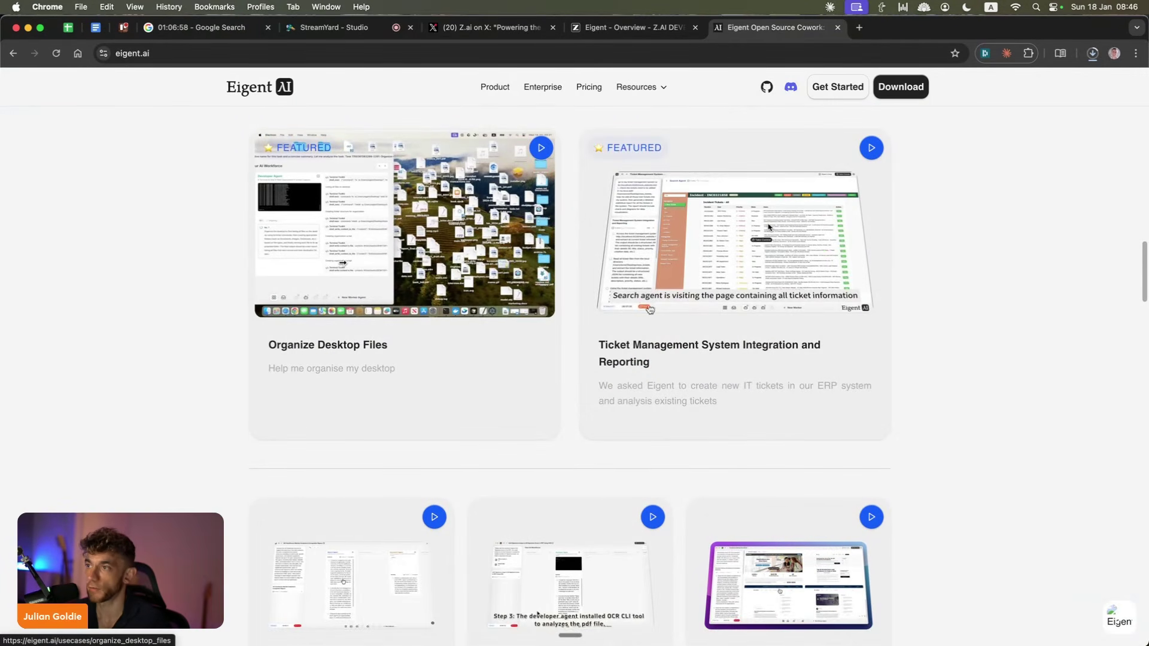
{"action": "scroll", "coordinate": [879, 276], "scroll_direction": "down", "scroll_amount": 4}
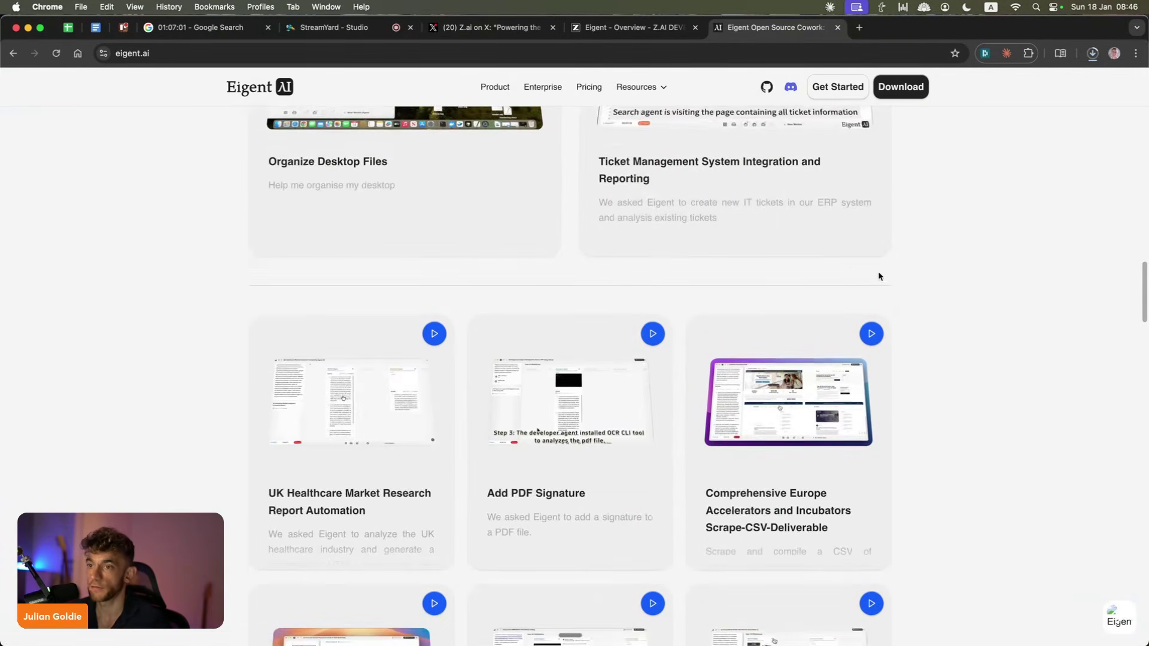
{"action": "scroll", "coordinate": [880, 276], "scroll_direction": "down", "scroll_amount": 4}
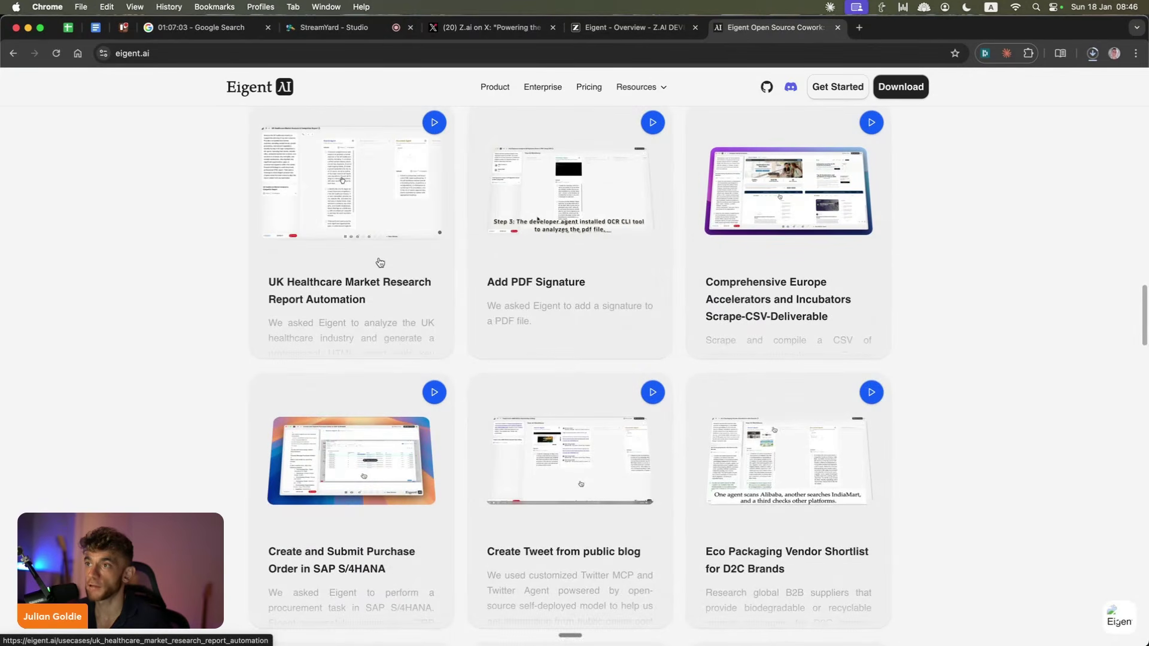
{"action": "scroll", "coordinate": [601, 243], "scroll_direction": "down", "scroll_amount": 1}
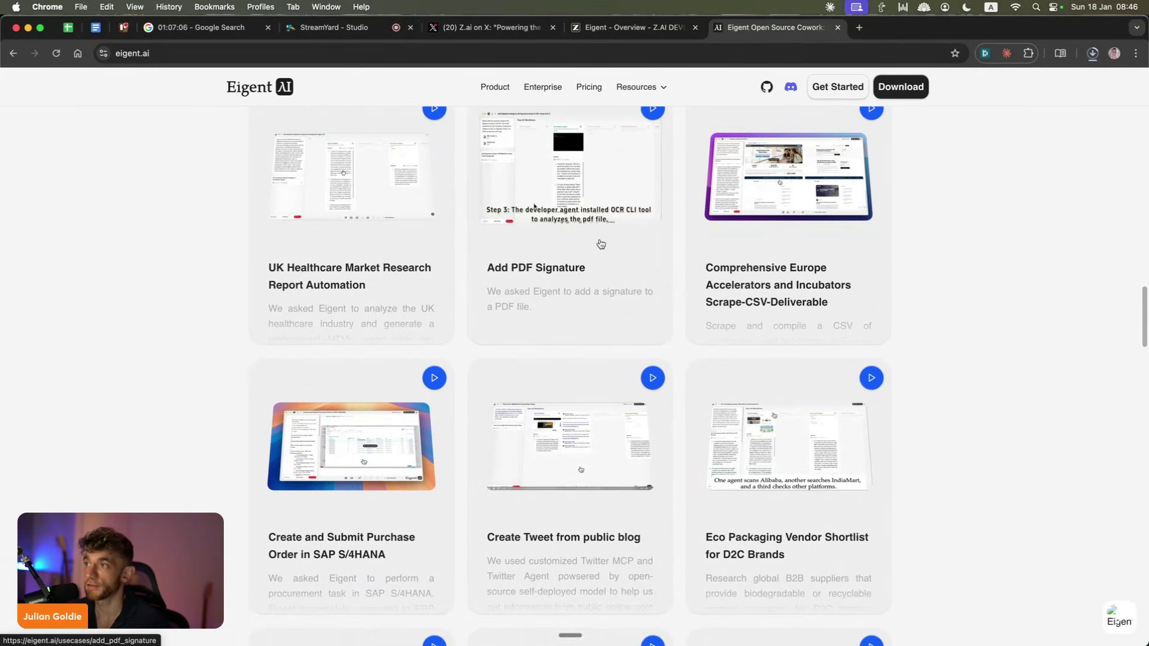
{"action": "scroll", "coordinate": [601, 243], "scroll_direction": "down", "scroll_amount": 4}
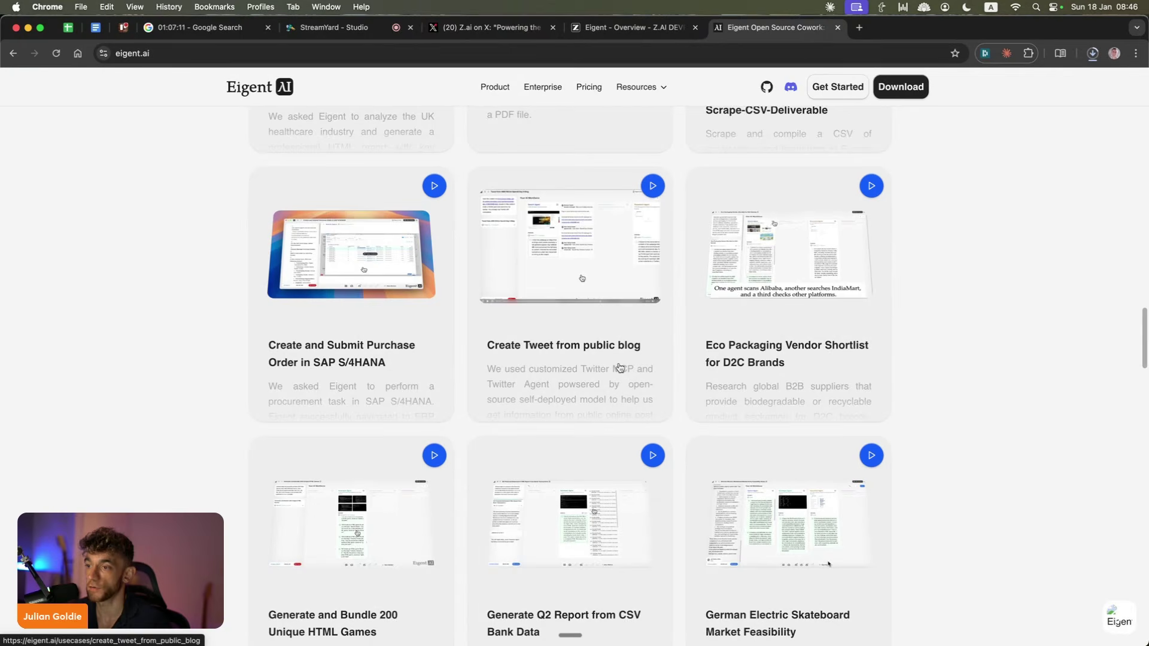
{"action": "scroll", "coordinate": [620, 367], "scroll_direction": "down", "scroll_amount": 13}
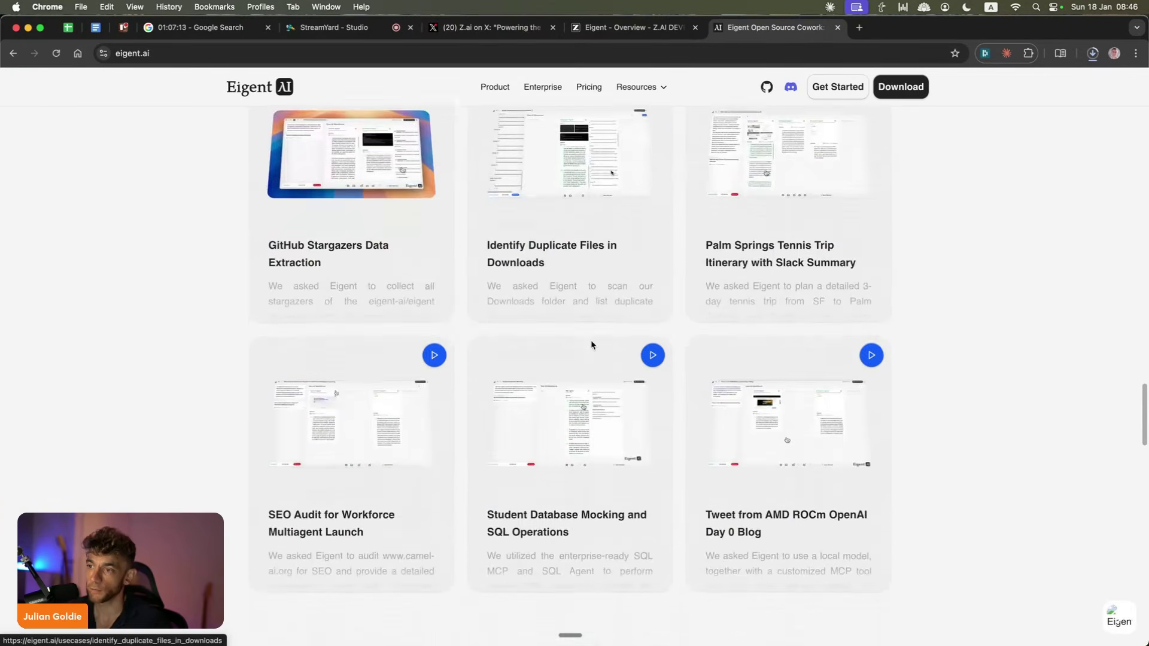
{"action": "scroll", "coordinate": [591, 345], "scroll_direction": "down", "scroll_amount": 4}
{"action": "scroll", "coordinate": [591, 345], "scroll_direction": "up", "scroll_amount": 20}
Step: Check the progress of the Eigent installer download and return to Z.ai's post on X
{"action": "left_click", "coordinate": [802, 240]}
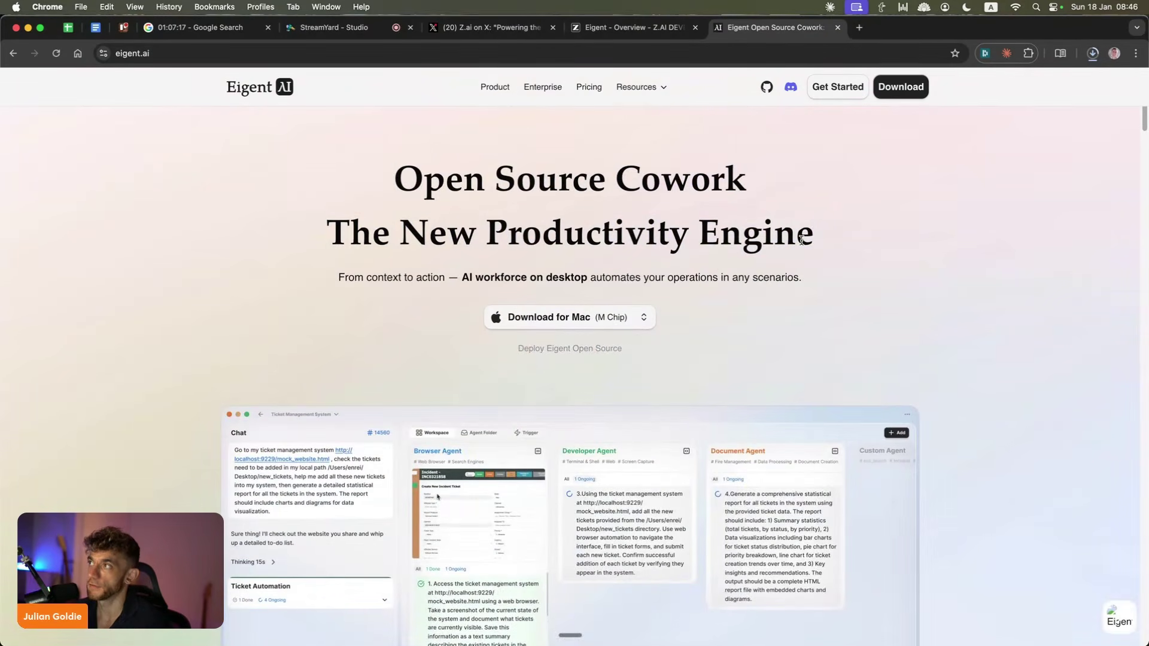
{"action": "left_click_drag", "start_coordinate": [346, 165], "coordinate": [835, 239]}
{"action": "left_click", "coordinate": [838, 237]}
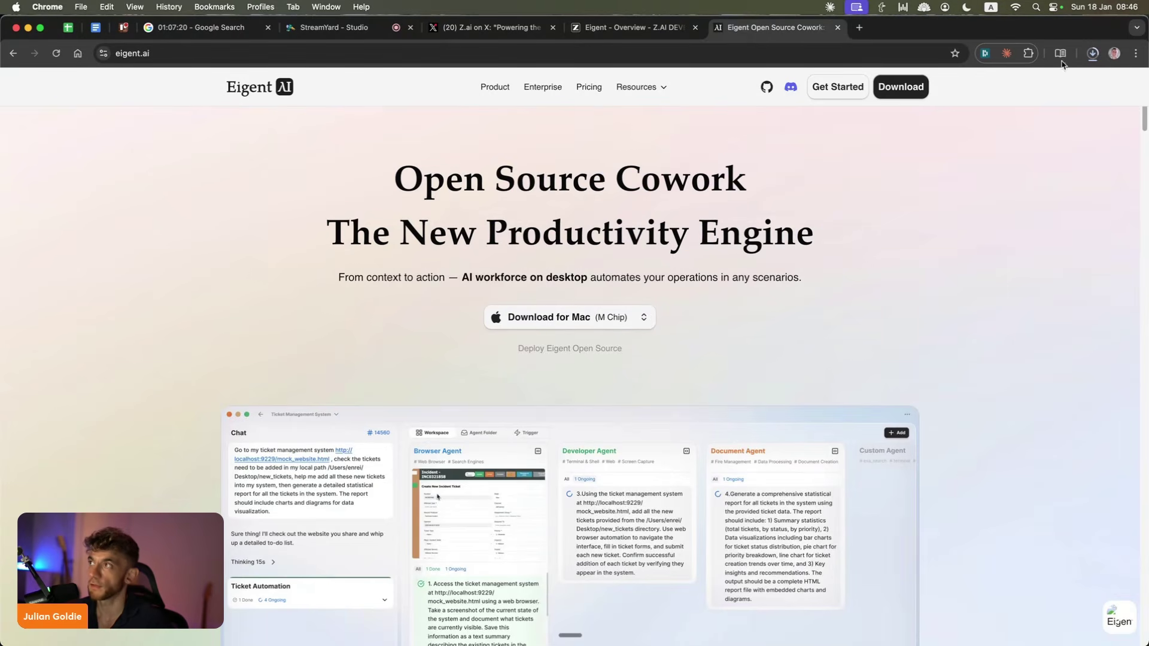
{"action": "left_click", "coordinate": [1093, 54]}
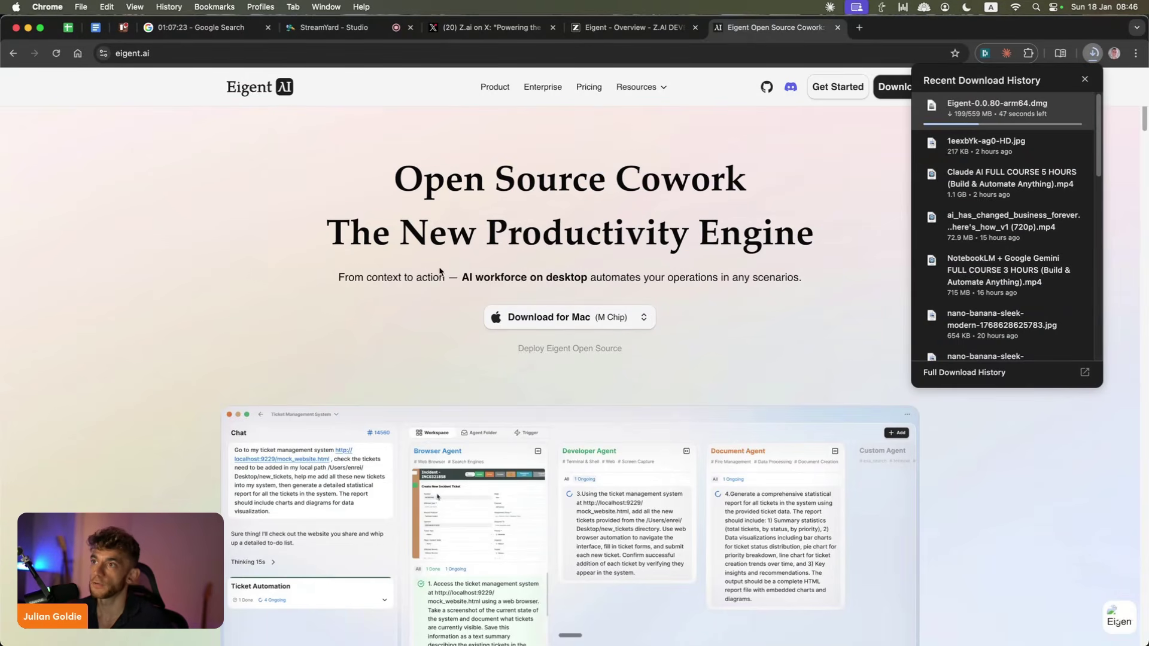
{"action": "left_click", "coordinate": [530, 232]}
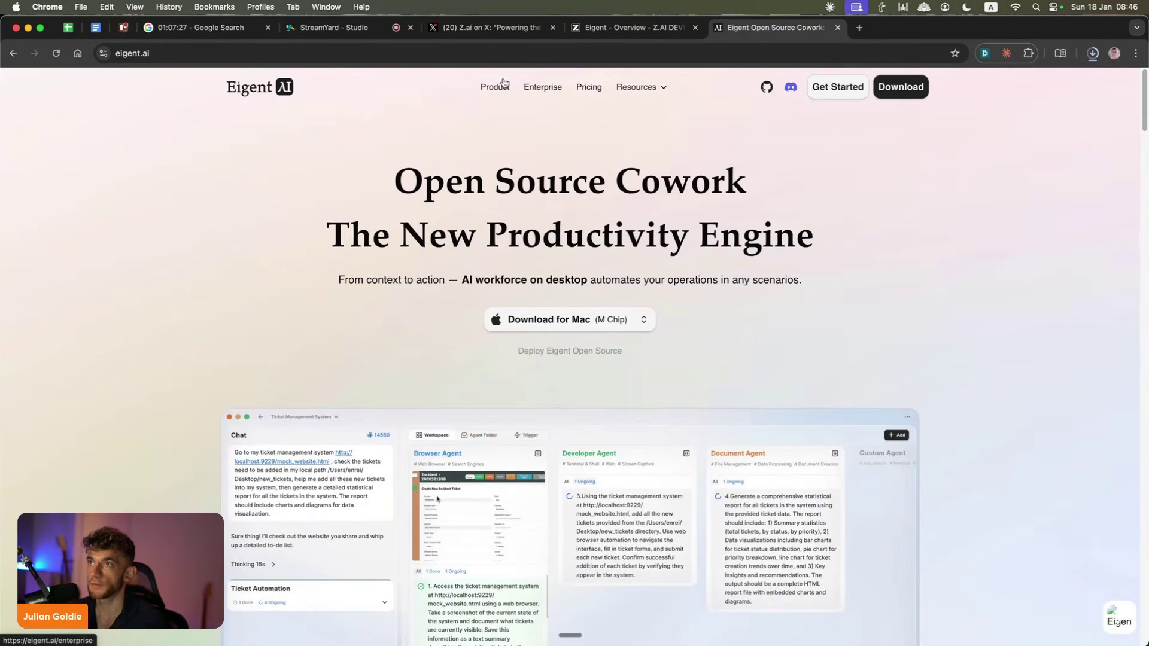
{"action": "left_click", "coordinate": [492, 28]}
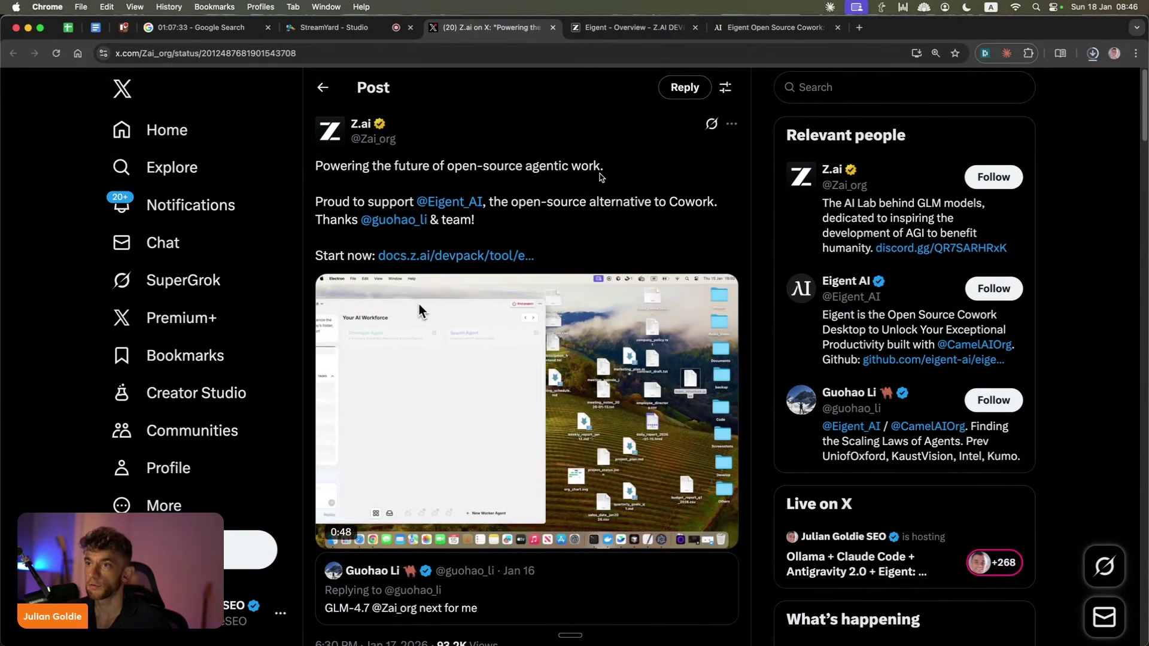
Step: Watch part of the demo video in Z.ai's post on X and read through Z.ai's Eigent setup guide for the GLM Coding Plan
{"action": "mouse_move", "coordinate": [596, 364]}
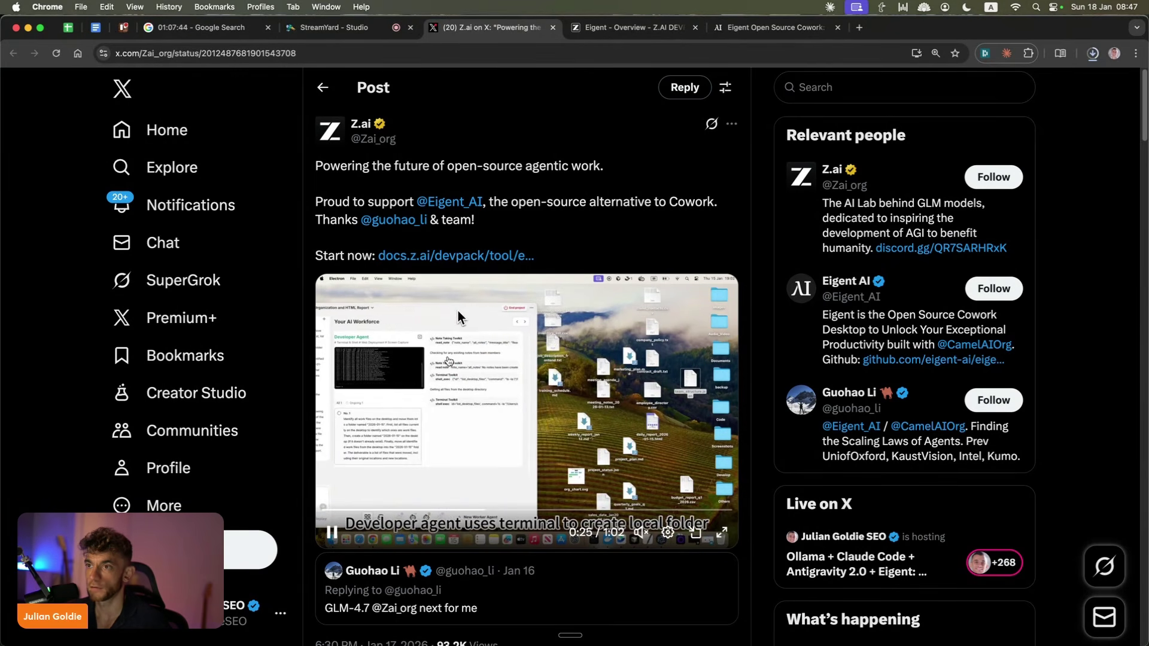
{"action": "scroll", "coordinate": [451, 307], "scroll_direction": "down", "scroll_amount": 3}
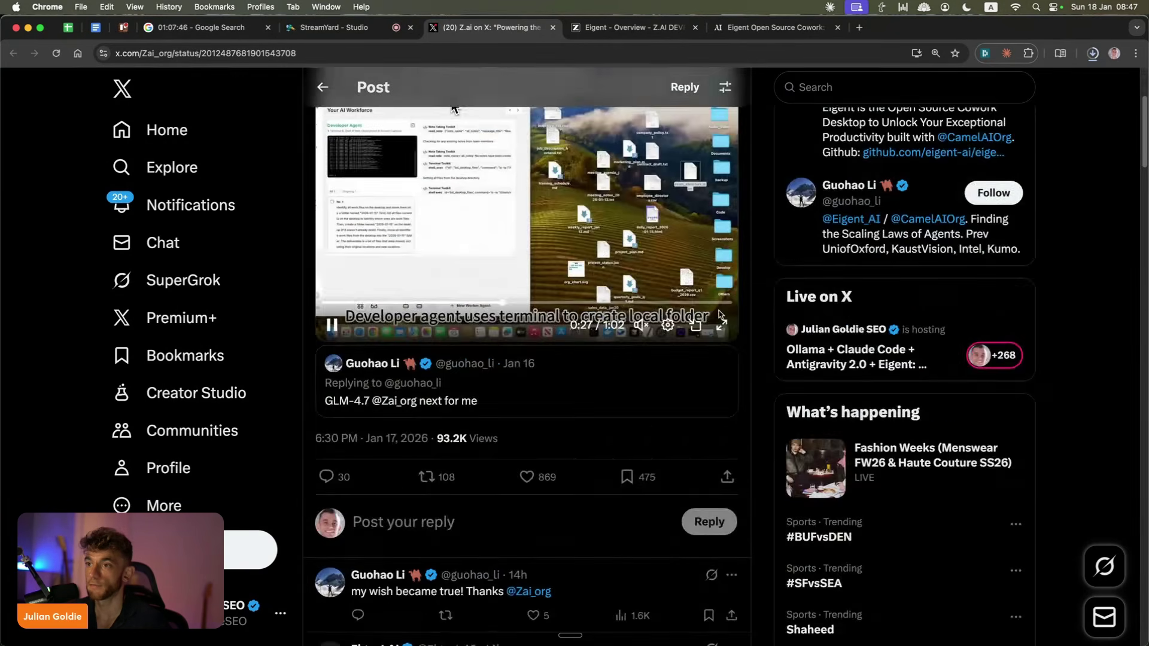
{"action": "key", "text": "ctrl+Tab"}
{"action": "scroll", "coordinate": [513, 353], "scroll_direction": "up", "scroll_amount": 7}
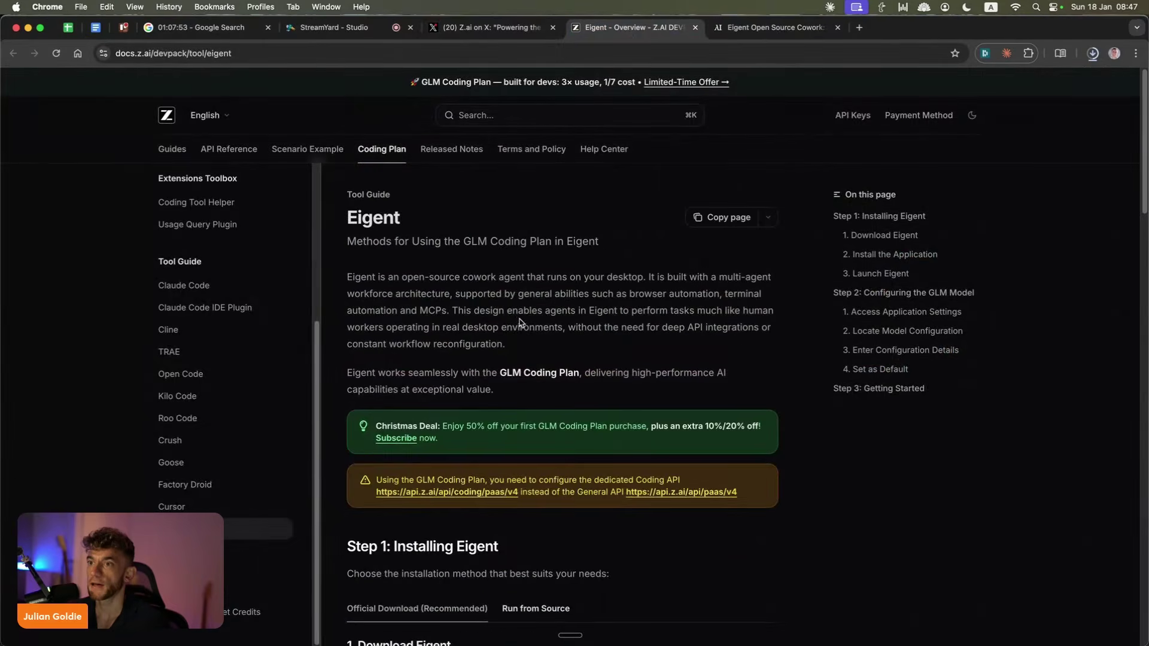
{"action": "scroll", "coordinate": [524, 344], "scroll_direction": "down", "scroll_amount": 3}
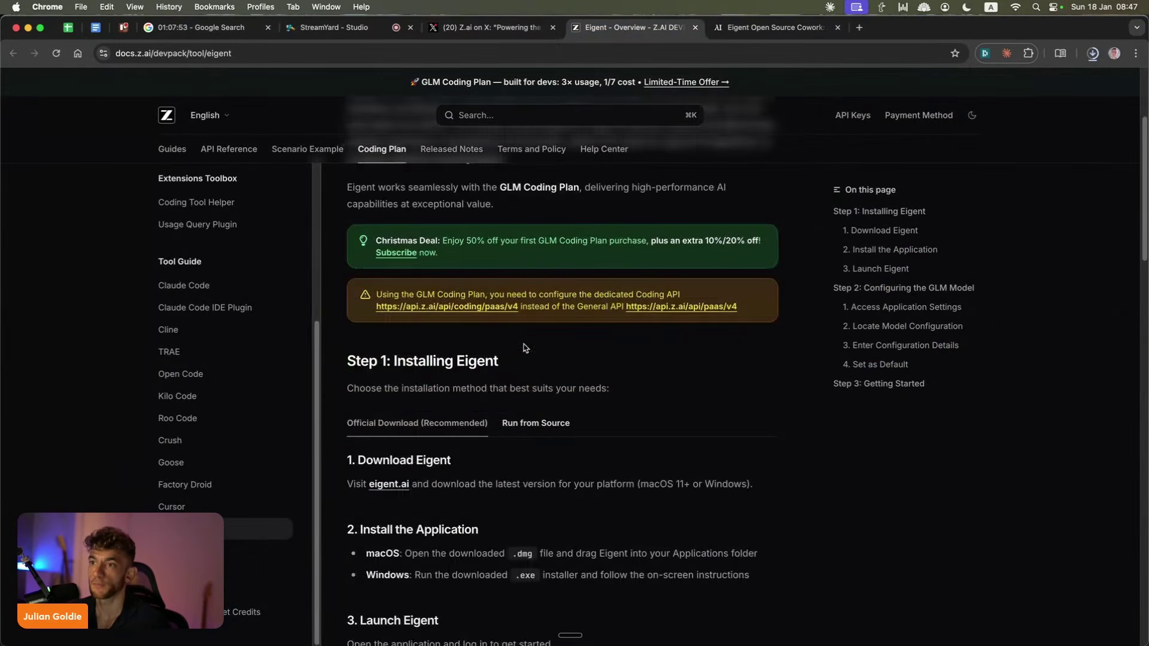
{"action": "scroll", "coordinate": [524, 344], "scroll_direction": "down", "scroll_amount": 15}
{"action": "scroll", "coordinate": [397, 461], "scroll_direction": "up", "scroll_amount": 15}
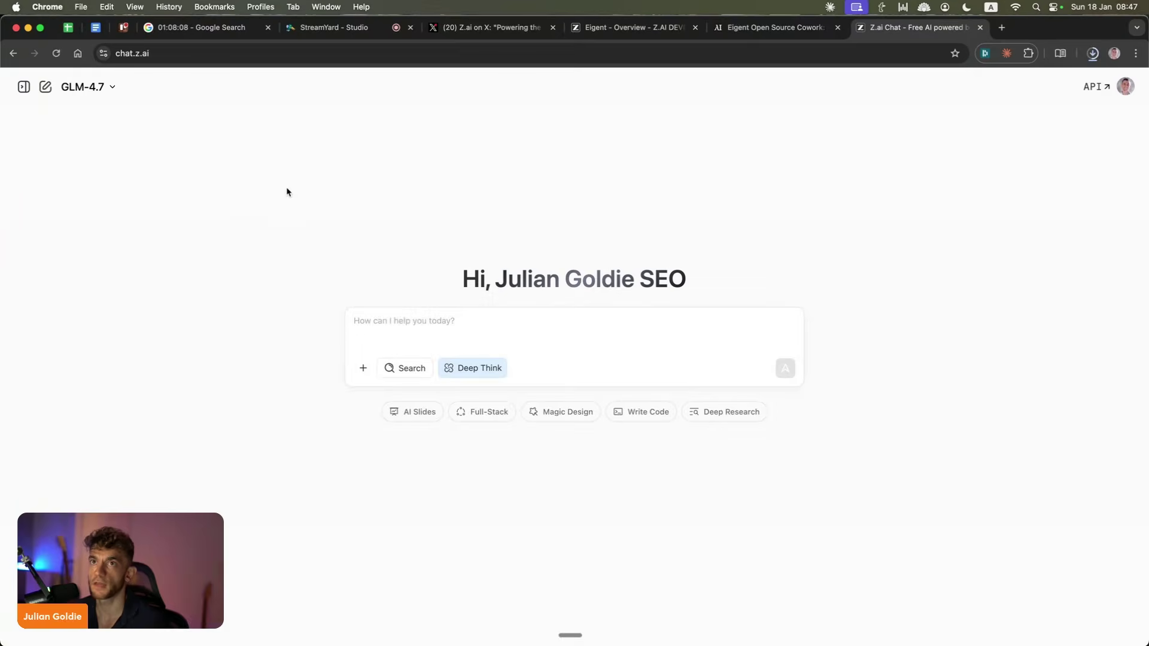
Step: Browse past GLM-4.7 chats in Z.ai Chat, including the agency landing page, SEO keyword ideas, SEO Training Japan and Cyberpunk Animated Dashboard
{"action": "left_click", "coordinate": [133, 54]}
{"action": "left_click", "coordinate": [173, 175]}
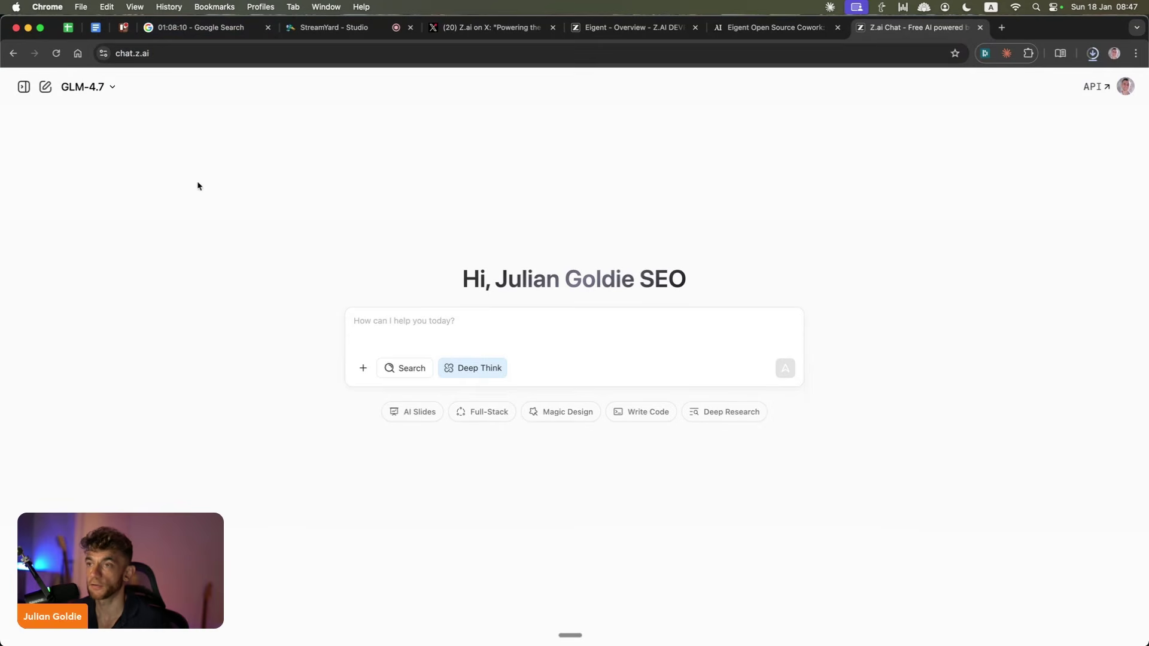
{"action": "left_click", "coordinate": [34, 90]}
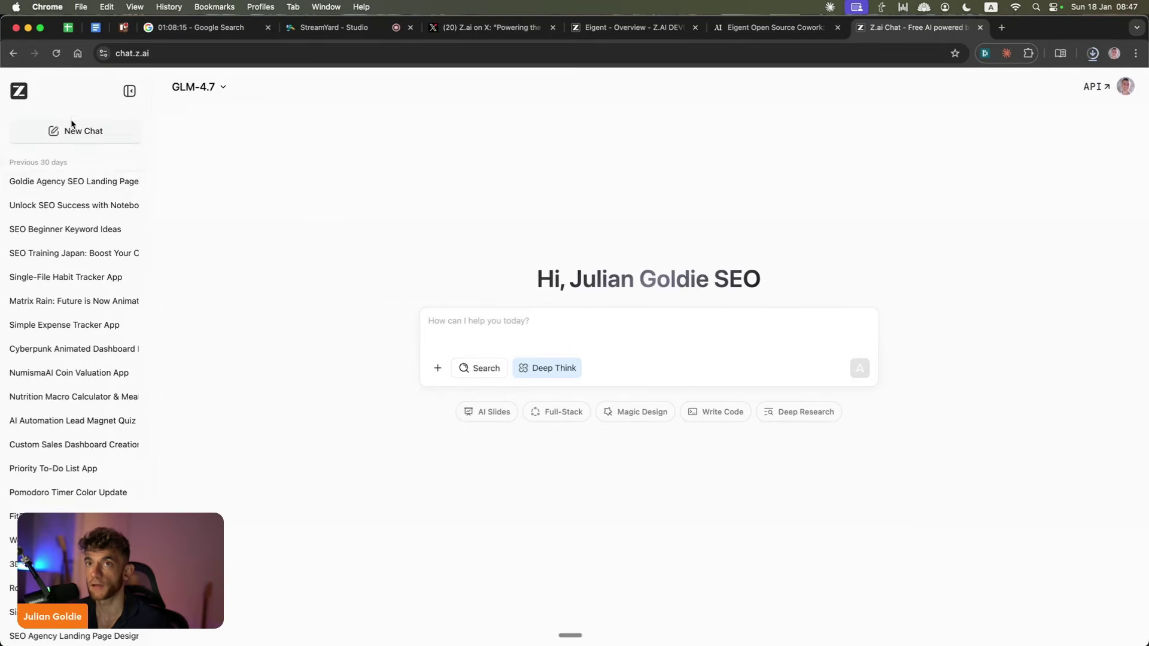
{"action": "left_click", "coordinate": [81, 182]}
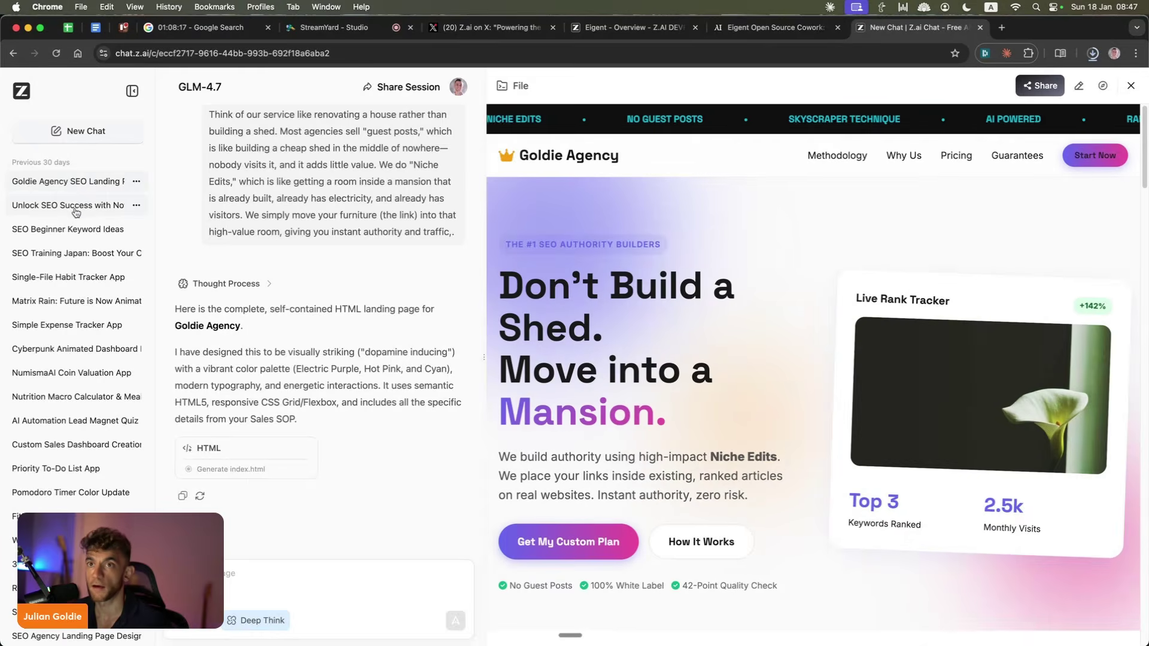
{"action": "left_click", "coordinate": [65, 229]}
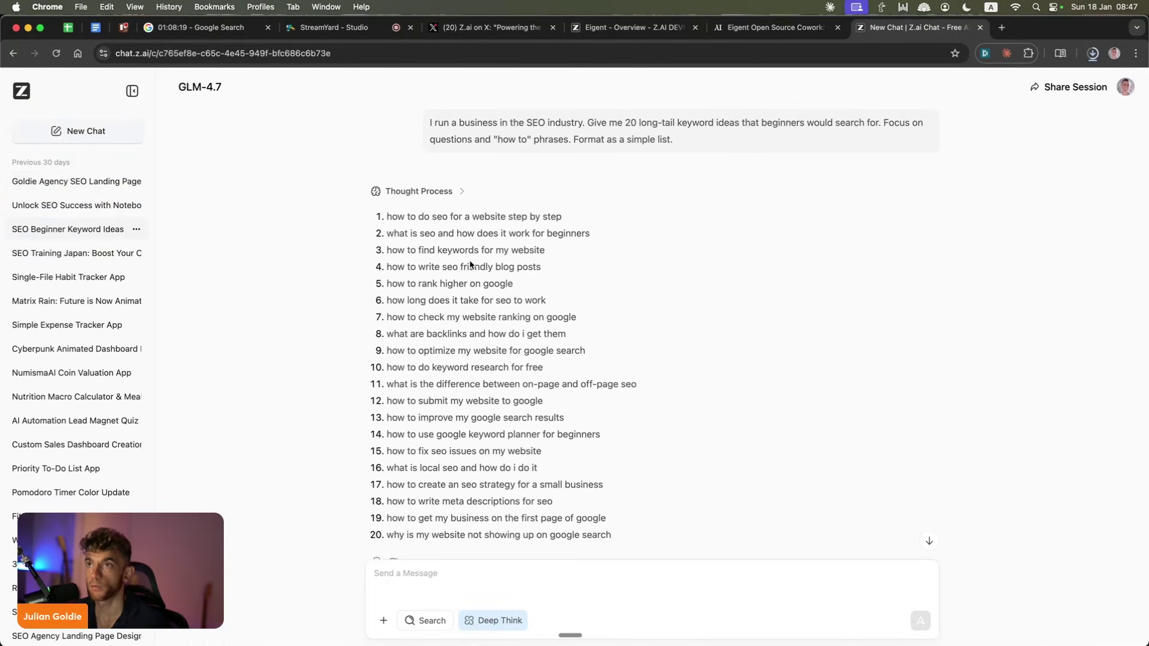
{"action": "left_click", "coordinate": [81, 253]}
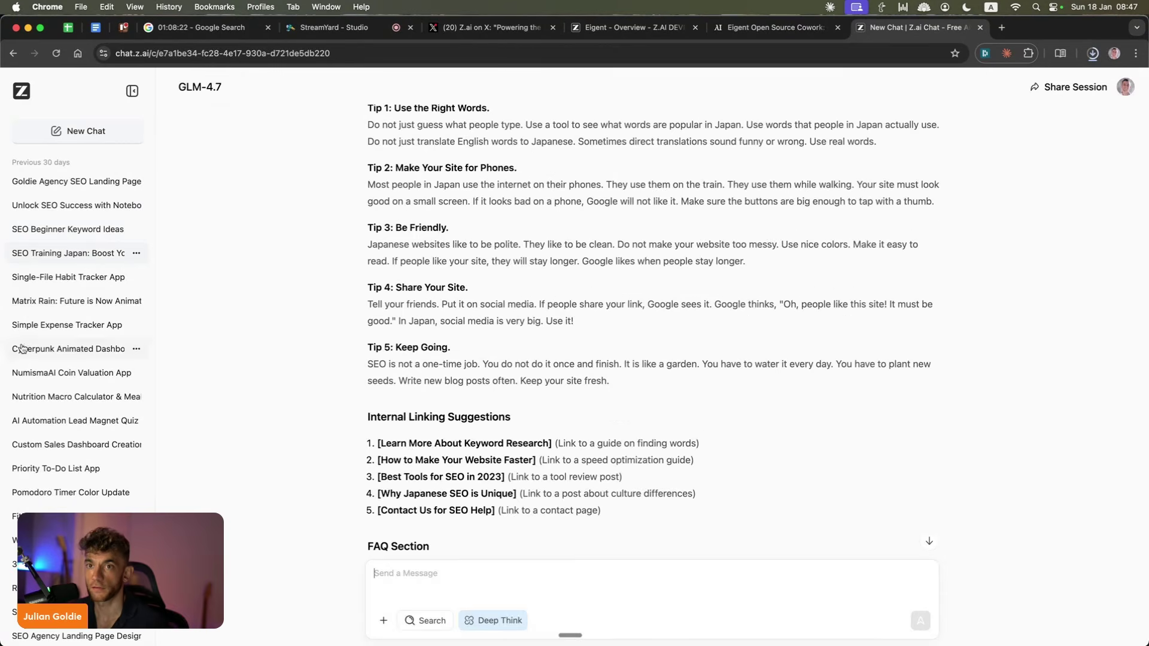
{"action": "left_click", "coordinate": [21, 349]}
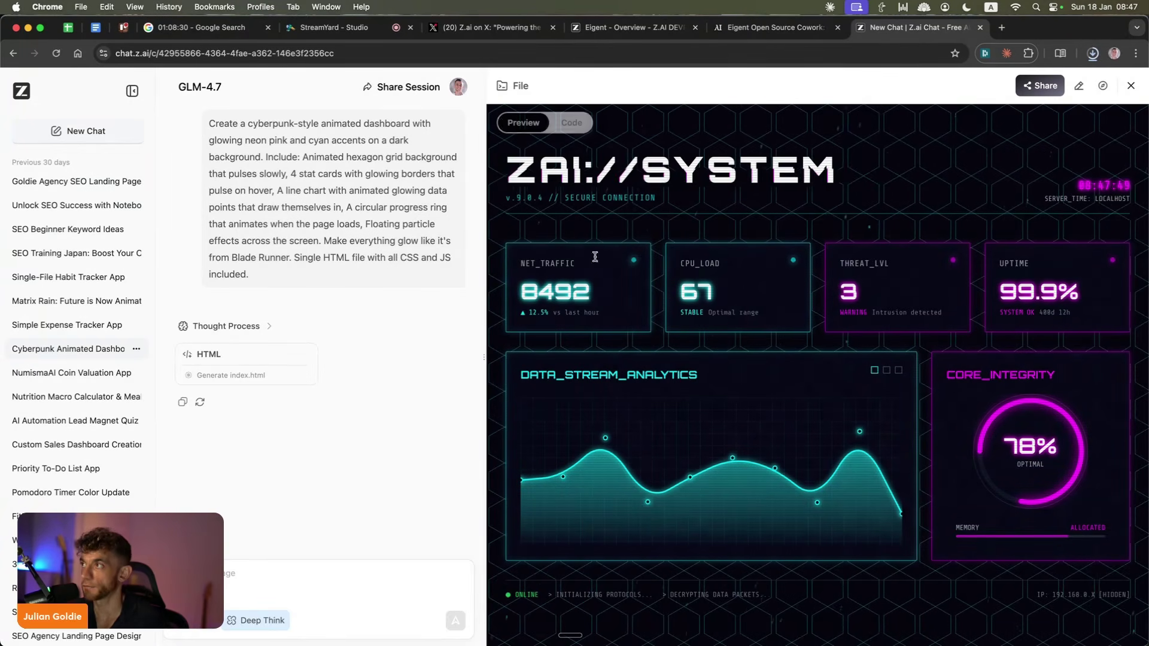
Step: Open the downloaded Eigent 0.0.80-arm64 disk image, close its window and launch Eigent from the system search
{"action": "left_click", "coordinate": [1093, 53]}
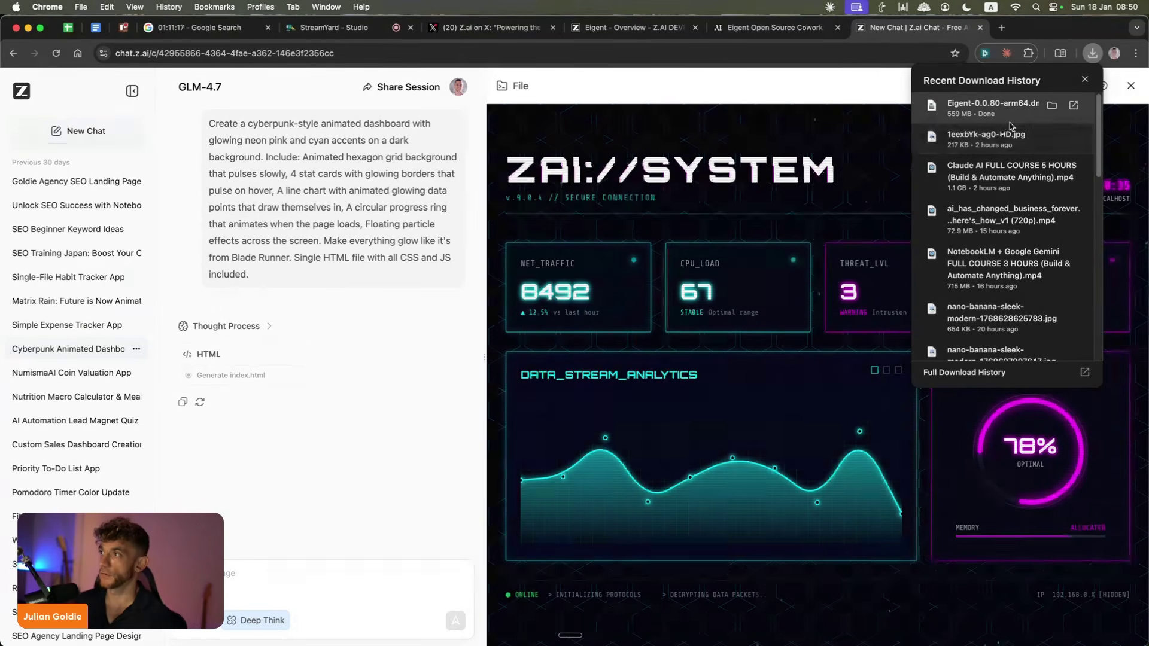
{"action": "left_click", "coordinate": [990, 107]}
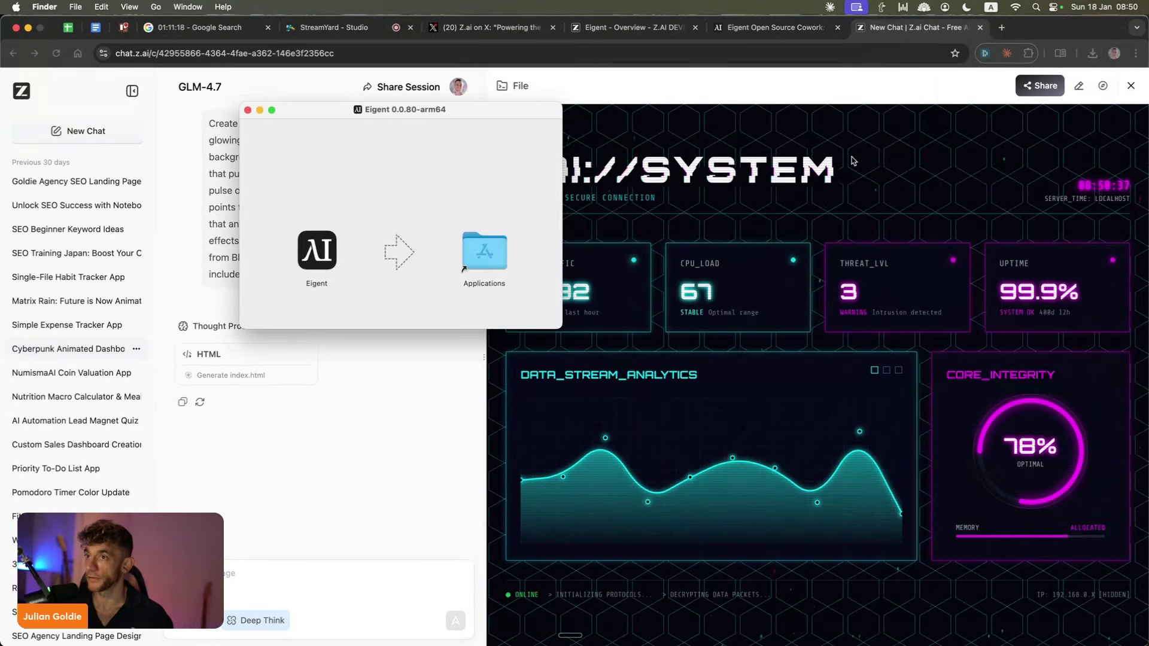
{"action": "left_click", "coordinate": [249, 111]}
{"action": "key", "text": "super+space"}
{"action": "type", "text": "eigent"}
{"action": "key", "text": "Return"}
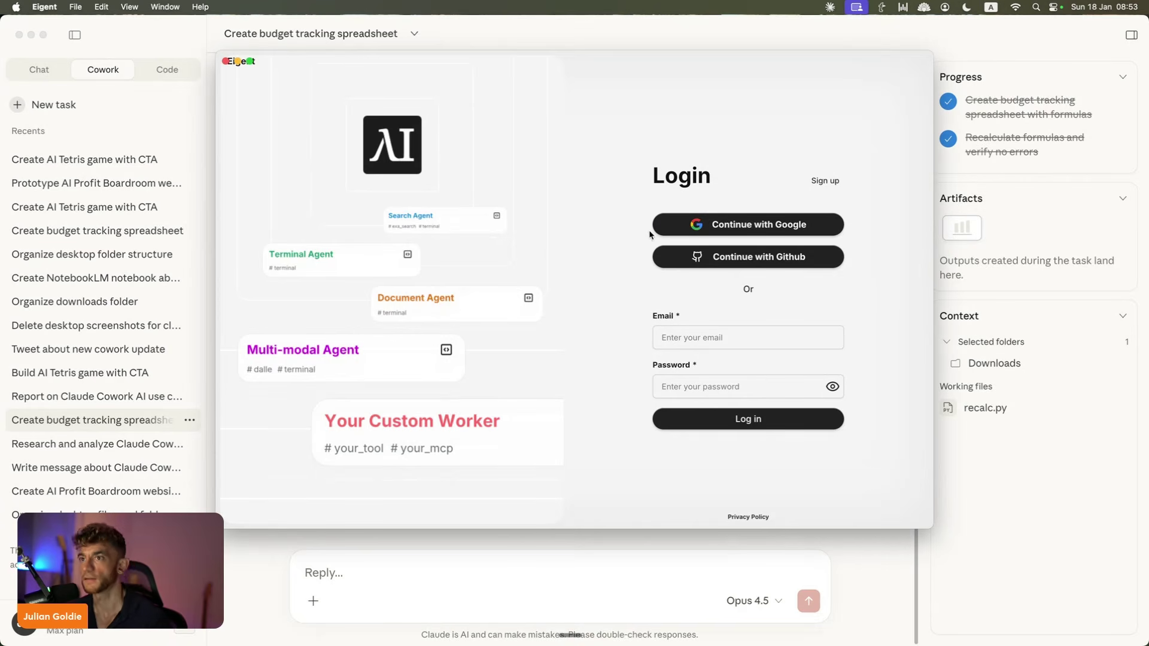
Step: Log in to Eigent with Google, let the browser open the app, and accept the Terms of Use and Privacy Policy
{"action": "left_click", "coordinate": [742, 232]}
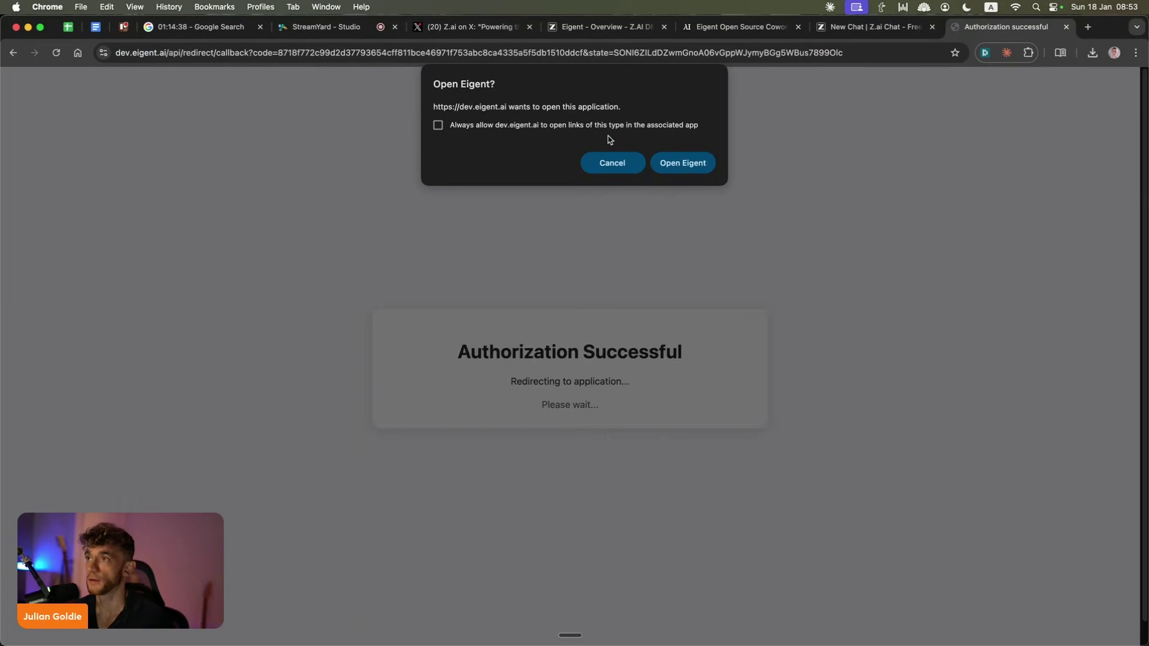
{"action": "left_click", "coordinate": [612, 132]}
{"action": "left_click", "coordinate": [681, 164]}
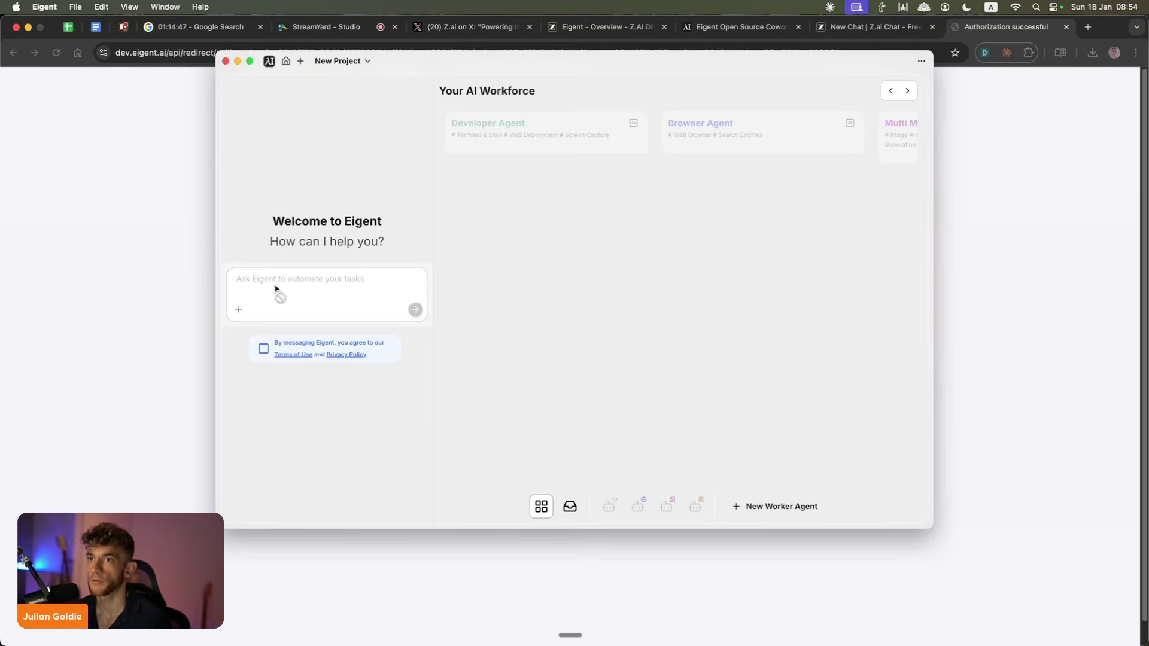
{"action": "left_click", "coordinate": [263, 348]}
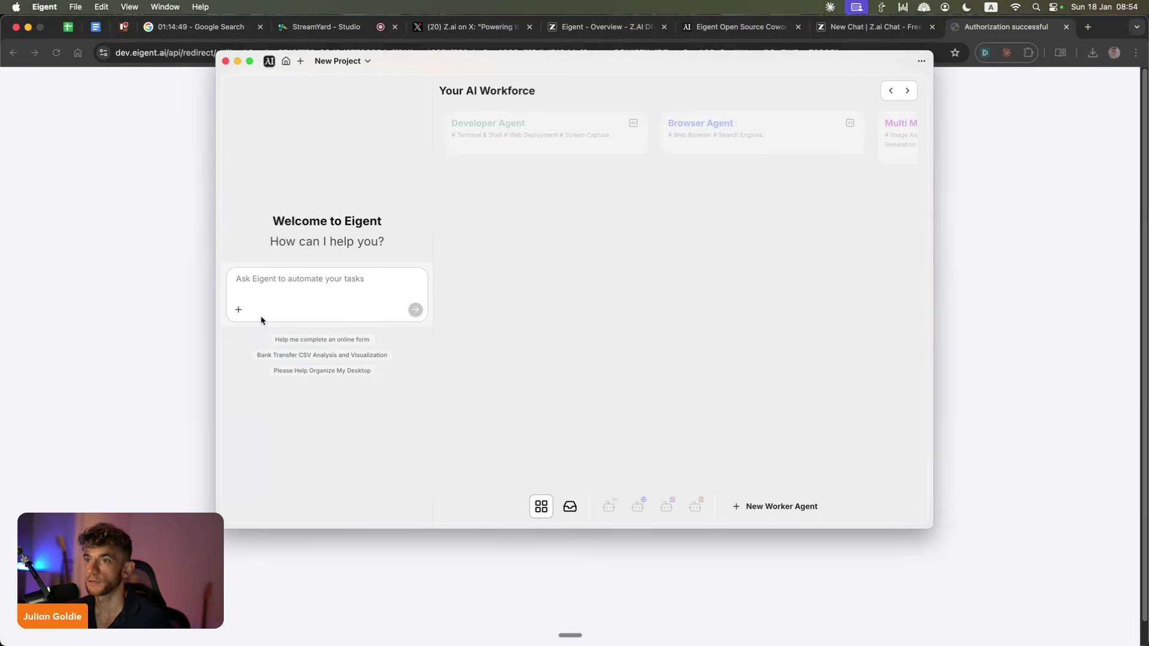
Step: Look through the AI Workforce agents in Eigent, including in full screen, and restore the app to a window
{"action": "left_click", "coordinate": [909, 91]}
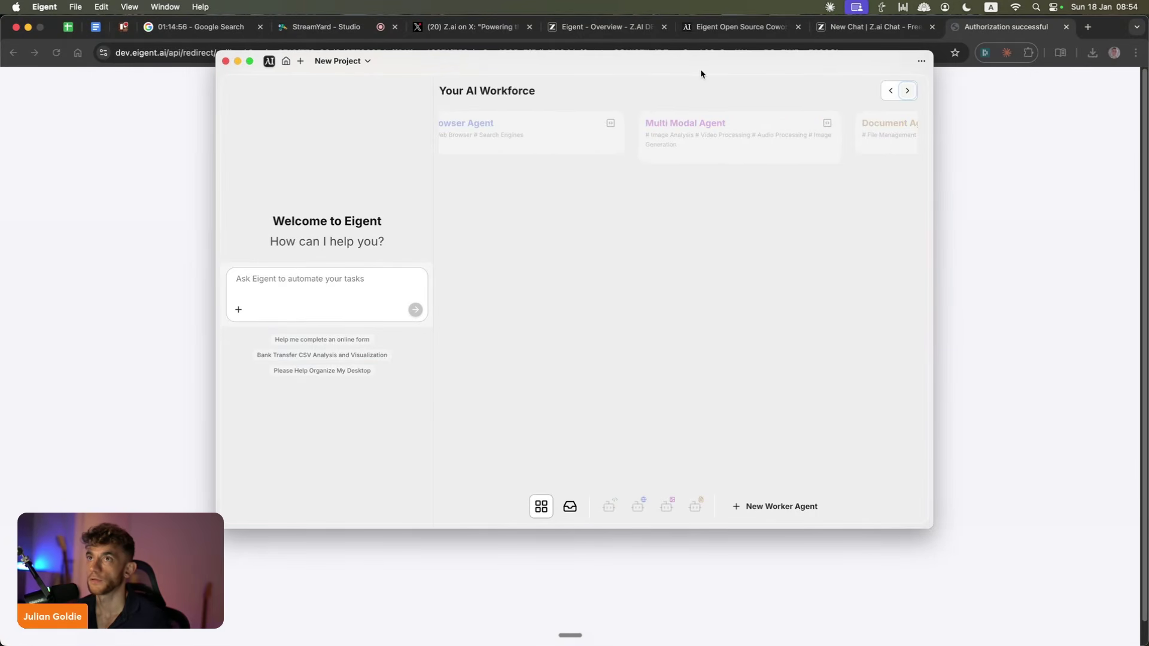
{"action": "left_click", "coordinate": [249, 61]}
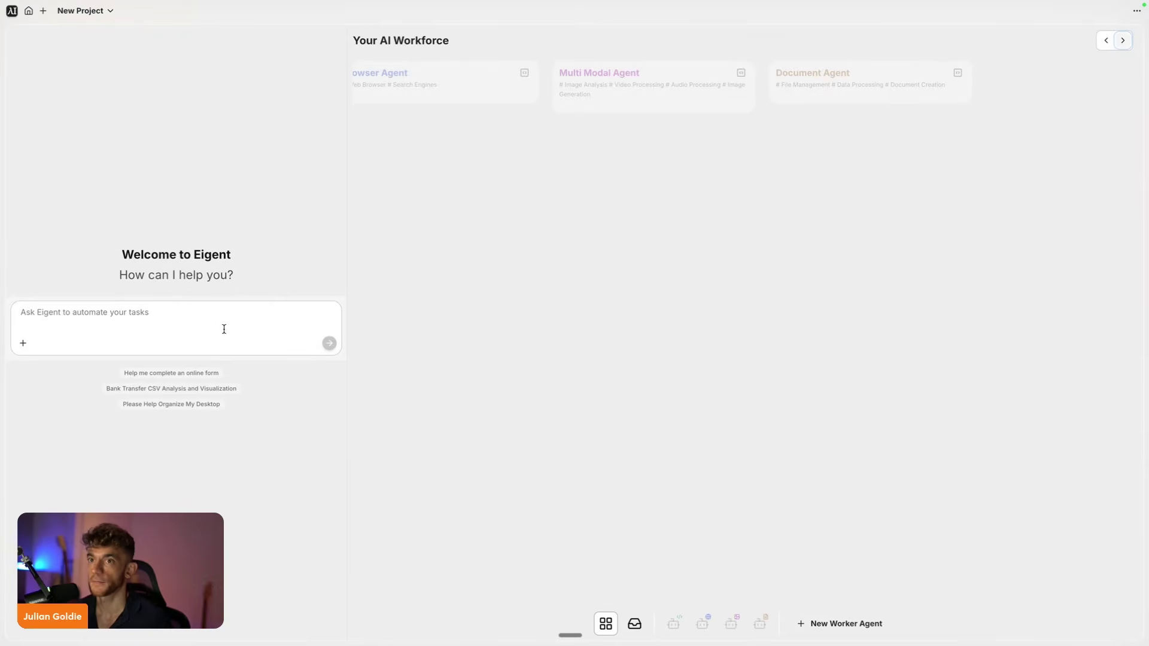
{"action": "left_click", "coordinate": [189, 312]}
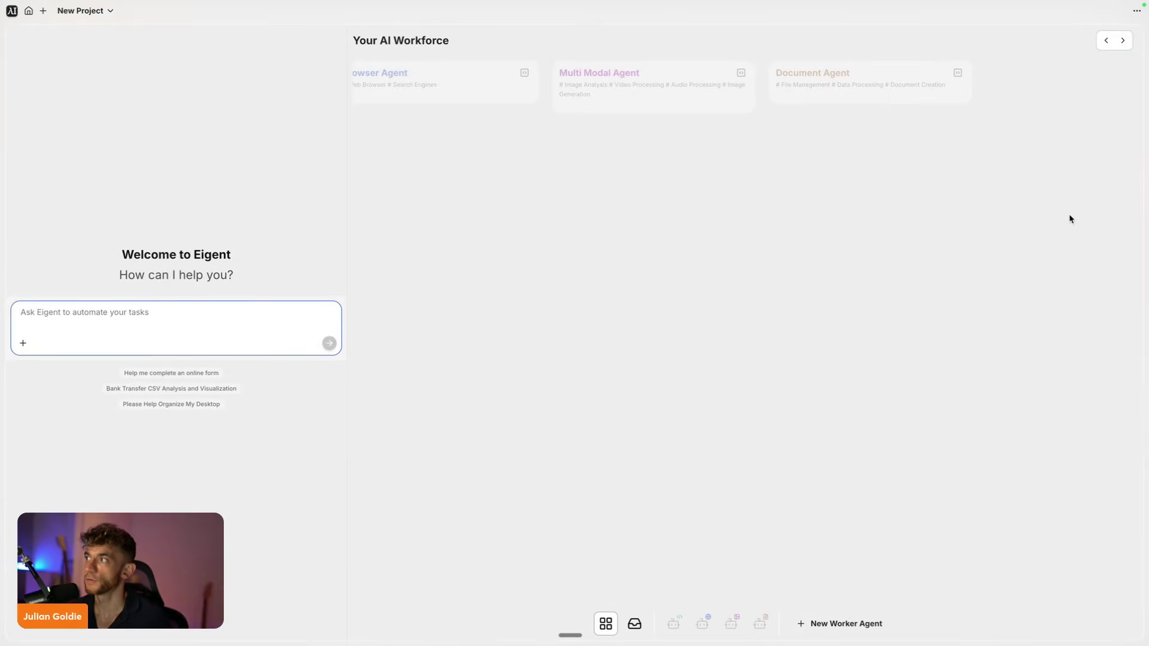
{"action": "mouse_move", "coordinate": [36, 3]}
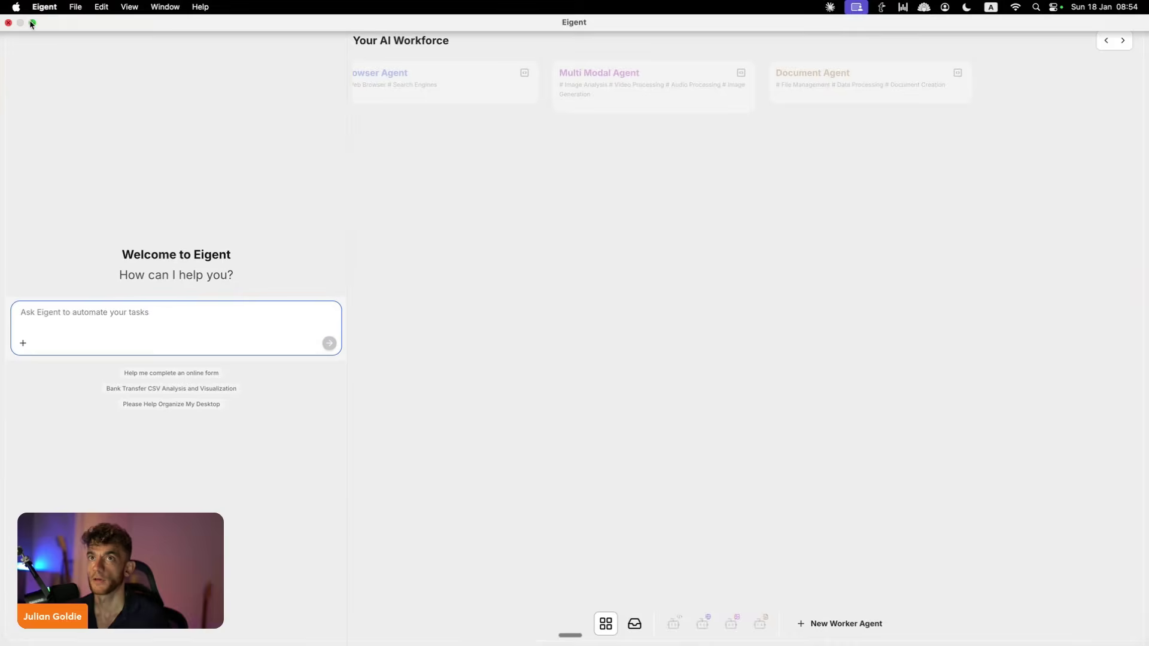
{"action": "left_click", "coordinate": [32, 22]}
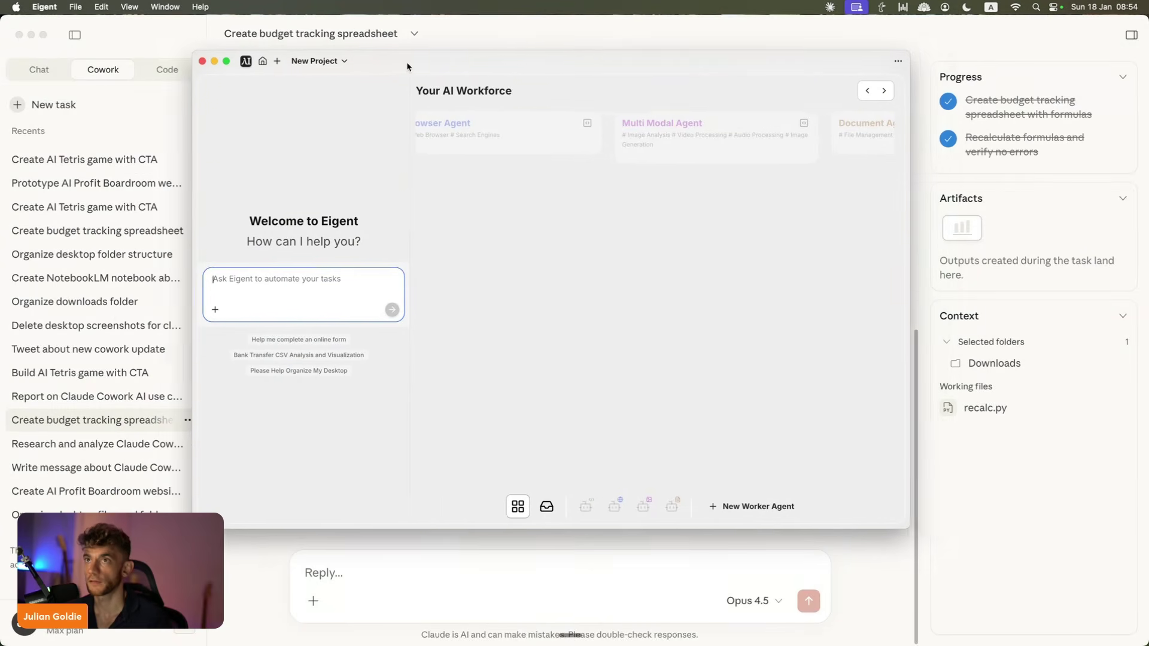
Step: Clear the view of the desktop by minimizing the Claude window, closing the Applications folder and repositioning the Eigent window
{"action": "left_click_drag", "start_coordinate": [422, 136], "coordinate": [313, 76]}
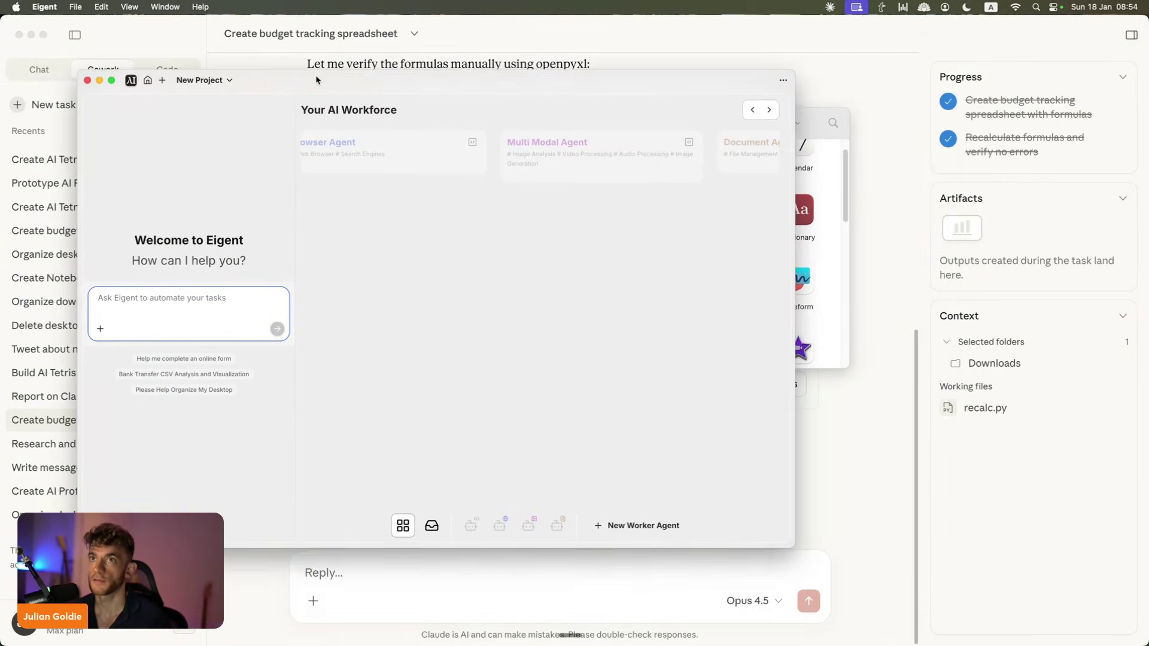
{"action": "left_click", "coordinate": [32, 35]}
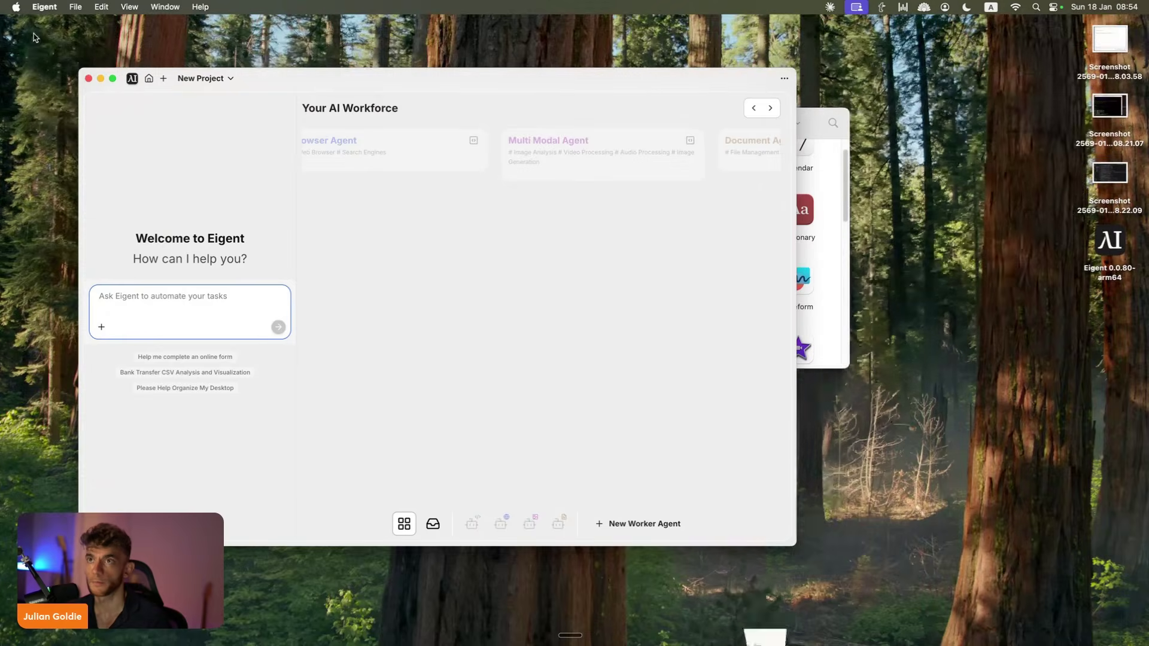
{"action": "left_click_drag", "start_coordinate": [714, 90], "coordinate": [698, 192]}
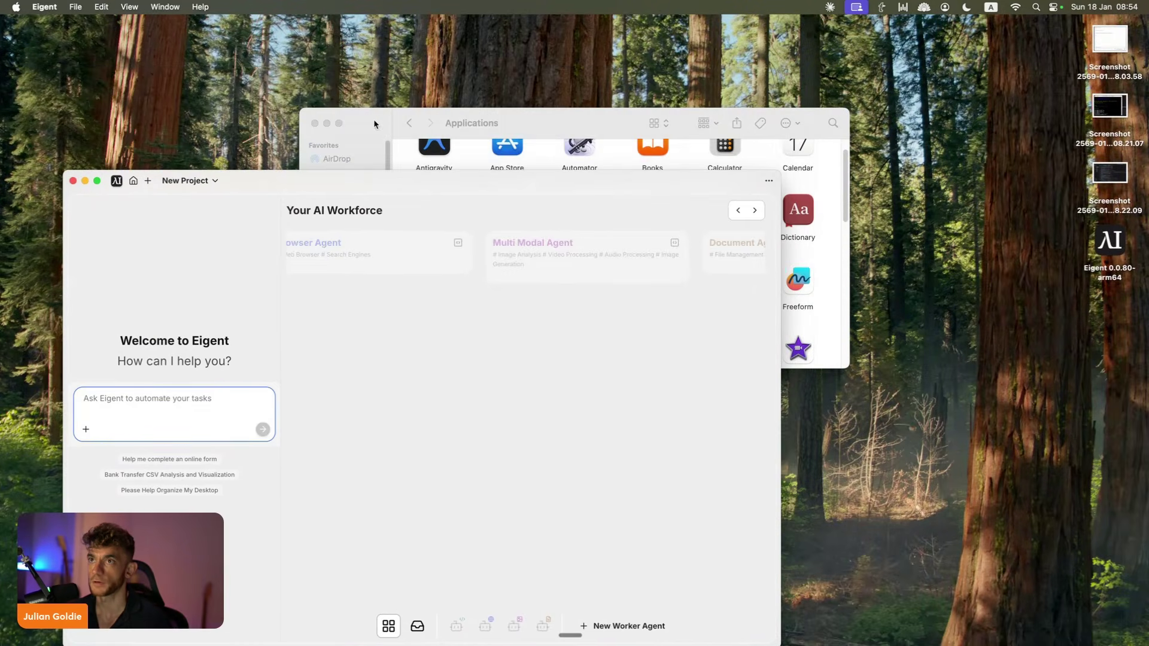
{"action": "left_click", "coordinate": [314, 123]}
{"action": "left_click_drag", "start_coordinate": [356, 176], "coordinate": [340, 88]}
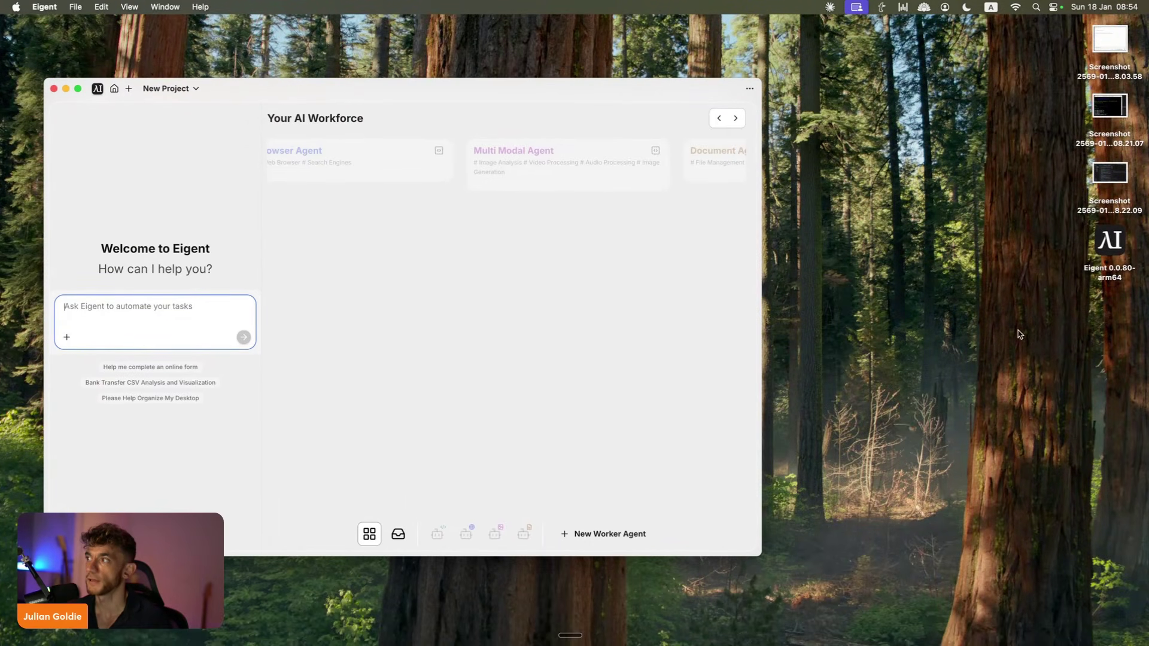
Step: Move the Eigent disk image and a screenshot file out of line on the desktop, and fill Eigent's prompt with the "Please Help Organize My Desktop" example
{"action": "left_click_drag", "start_coordinate": [1118, 249], "coordinate": [1053, 379]}
{"action": "mouse_move", "coordinate": [1108, 155]}
{"action": "left_mouse_down"}
{"action": "mouse_move", "coordinate": [880, 420]}
{"action": "mouse_move", "coordinate": [1107, 175]}
{"action": "mouse_move", "coordinate": [770, 357]}
{"action": "left_mouse_up"}
{"action": "left_click", "coordinate": [3, 342]}
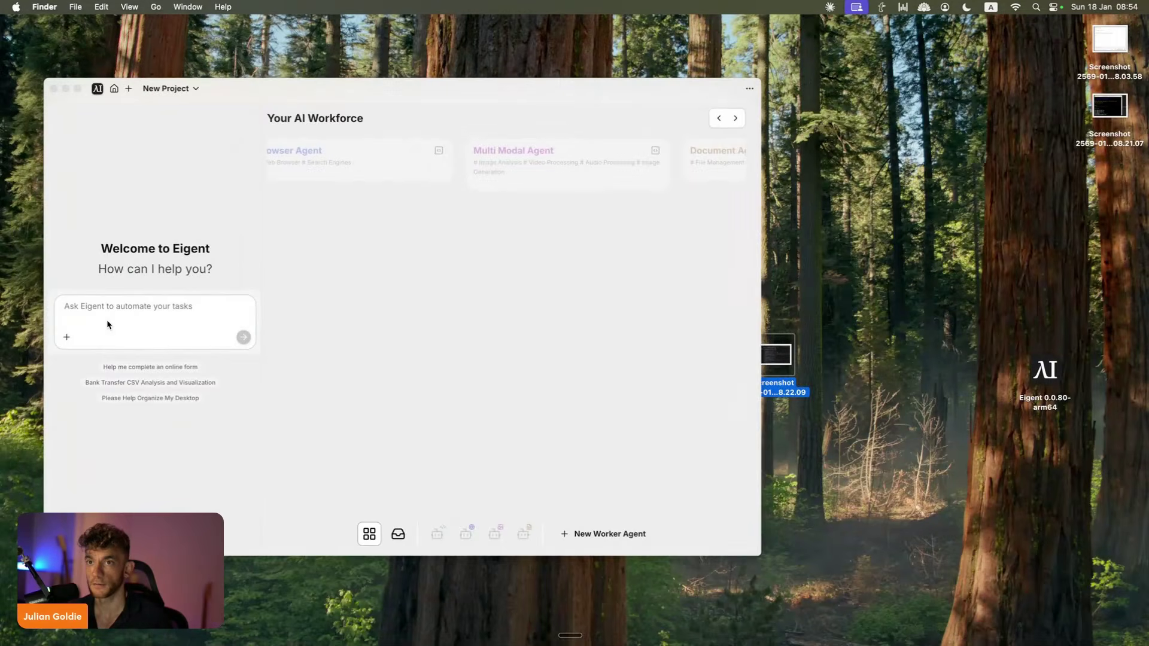
{"action": "left_click", "coordinate": [108, 324]}
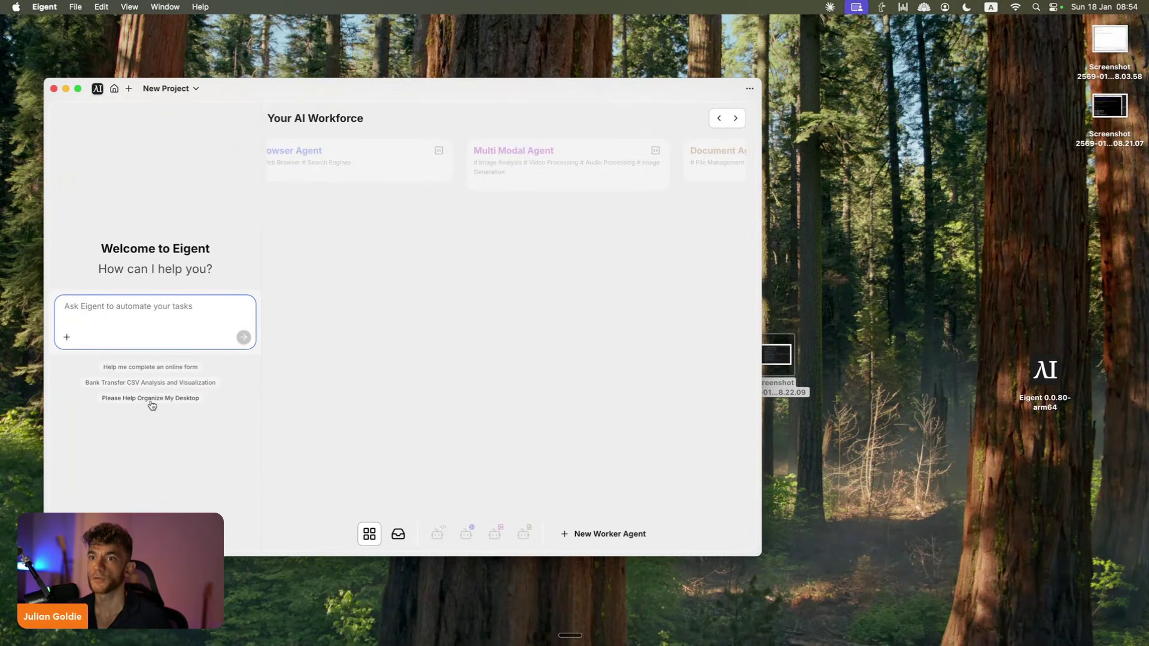
{"action": "left_click", "coordinate": [152, 404]}
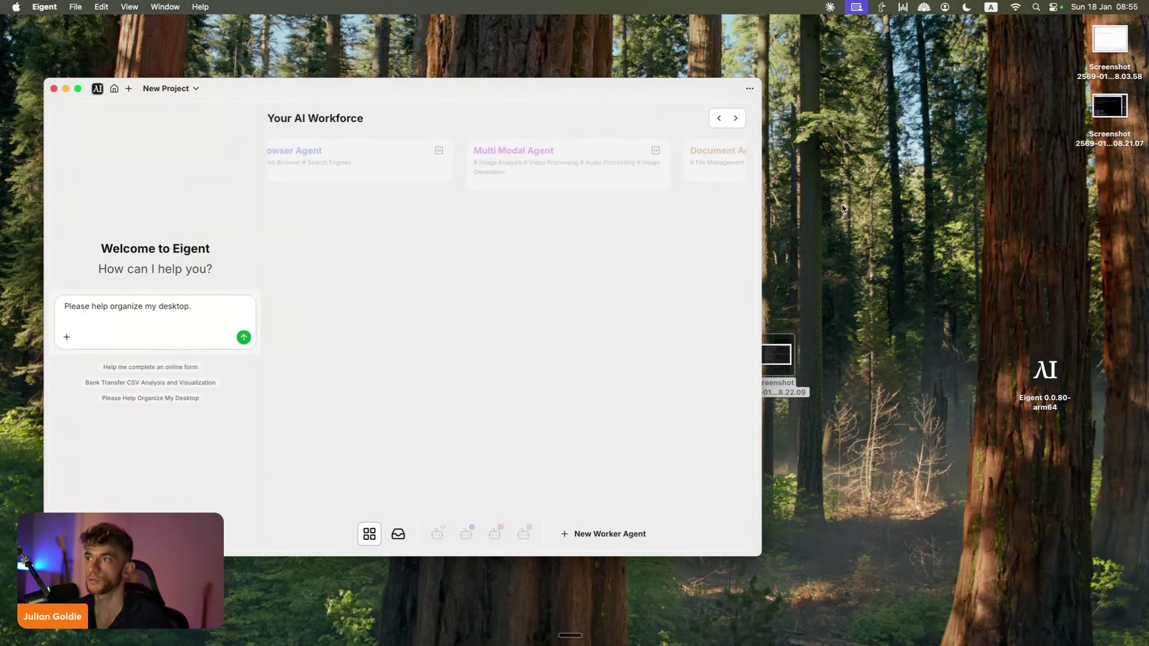
Step: Clutter the desktop with several screenshots of different areas of the screen
{"action": "left_click_drag", "start_coordinate": [249, 65], "coordinate": [437, 297]}
{"action": "key", "text": "shift+super+4"}
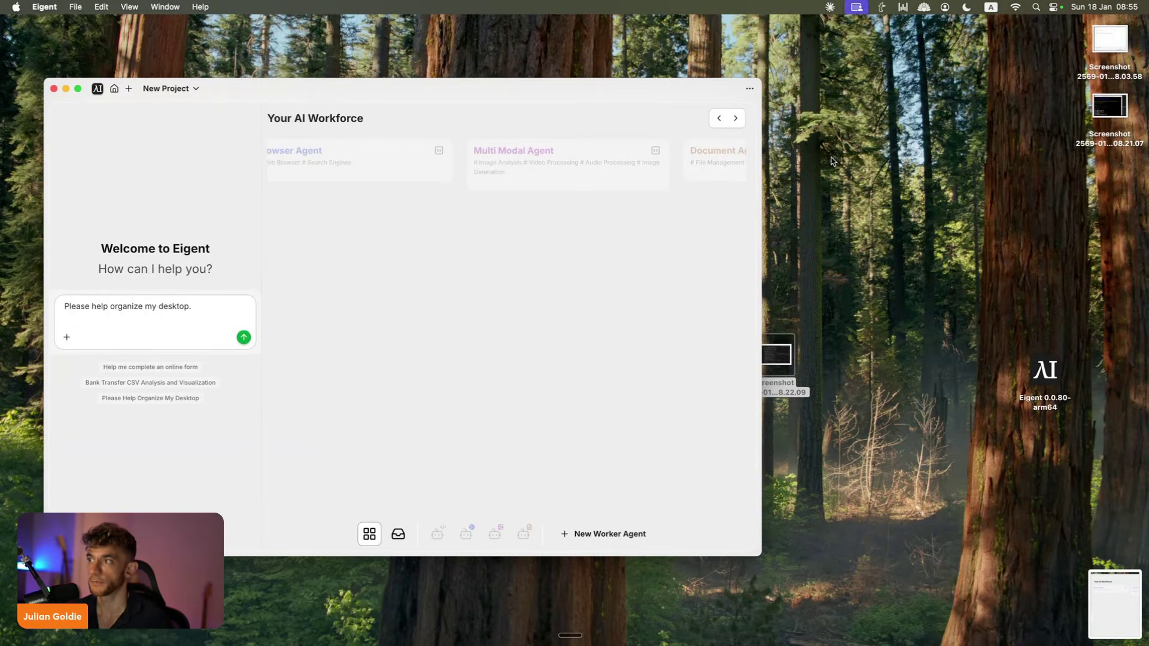
{"action": "left_click_drag", "start_coordinate": [806, 84], "coordinate": [999, 207]}
{"action": "key", "text": "shift+super+4"}
{"action": "left_click_drag", "start_coordinate": [29, 360], "coordinate": [389, 594]}
{"action": "key", "text": "shift+super+4"}
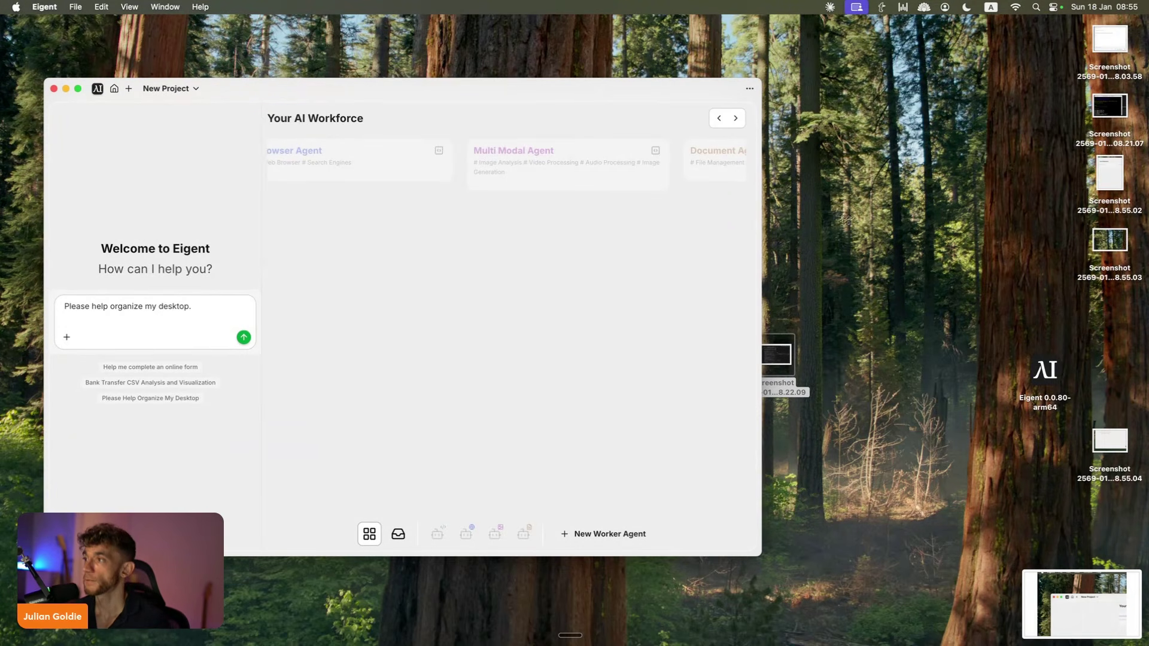
{"action": "left_click_drag", "start_coordinate": [833, 178], "coordinate": [1070, 382]}
{"action": "key", "text": "shift+super+4"}
{"action": "left_click_drag", "start_coordinate": [311, 373], "coordinate": [682, 606]}
{"action": "key", "text": "shift+super+4"}
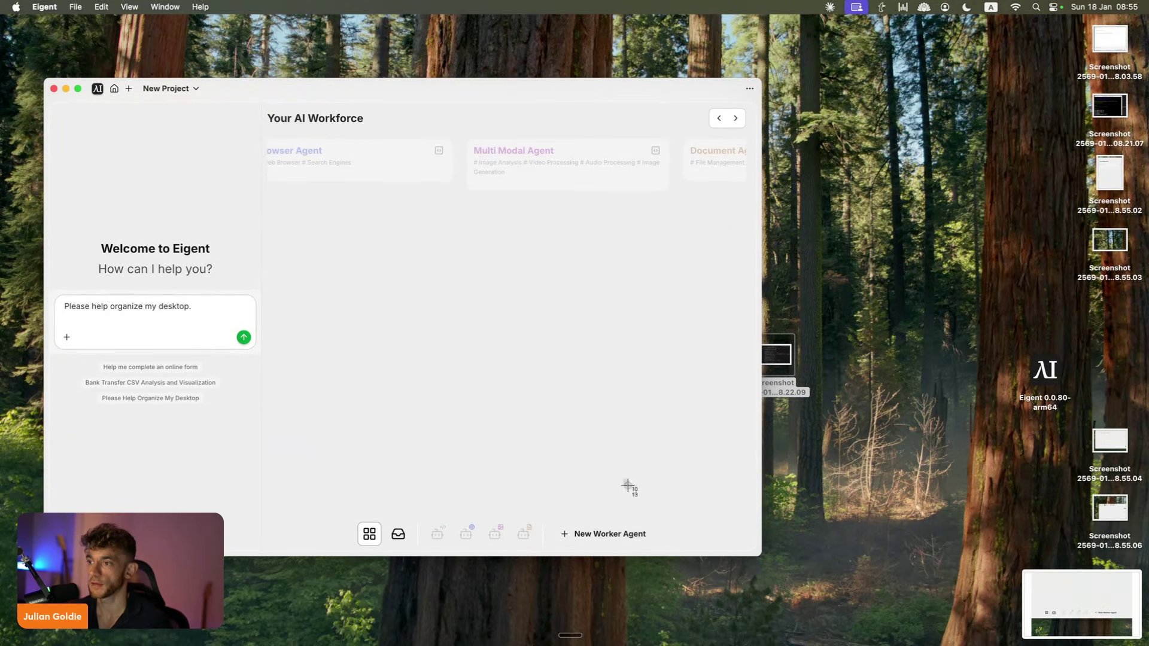
{"action": "left_click_drag", "start_coordinate": [628, 485], "coordinate": [1013, 641]}
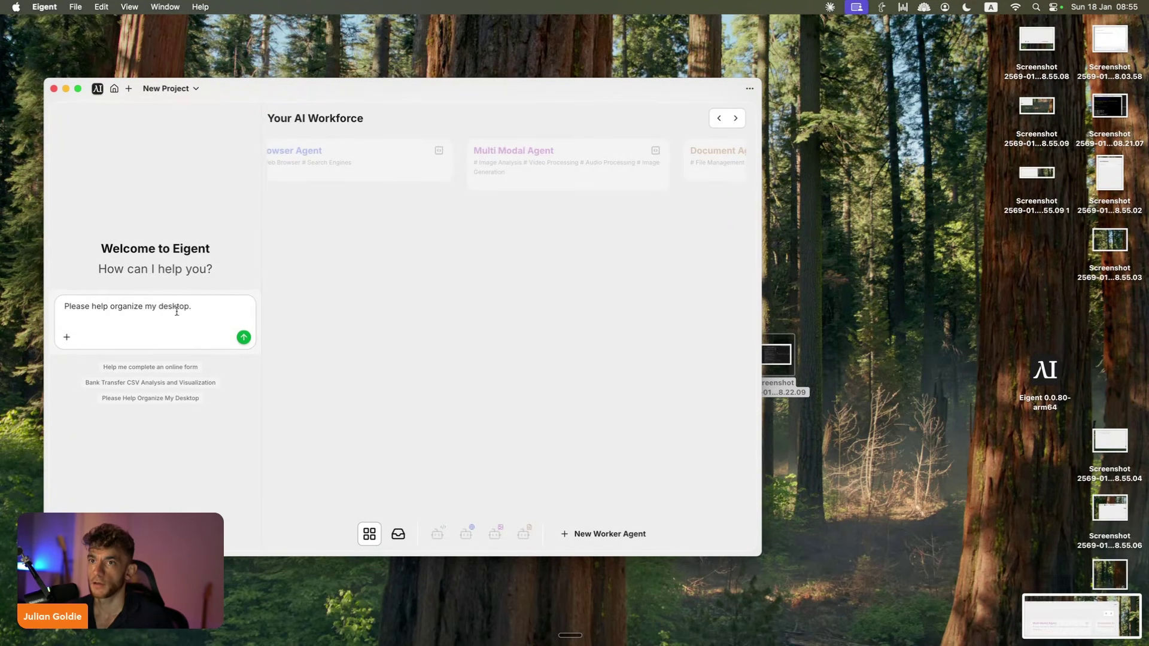
Step: Send Eigent the prompt "Please help organize my desktop." and highlight the submitted message
{"action": "left_click", "coordinate": [195, 316]}
{"action": "left_click", "coordinate": [243, 338]}
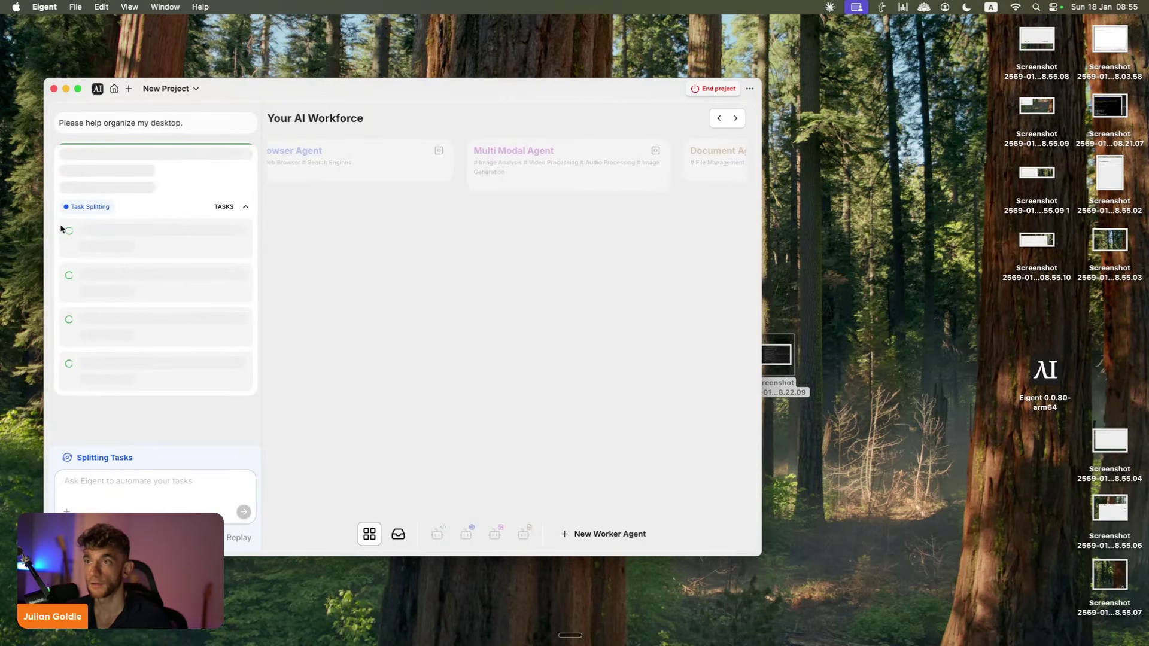
{"action": "triple_click", "coordinate": [143, 122]}
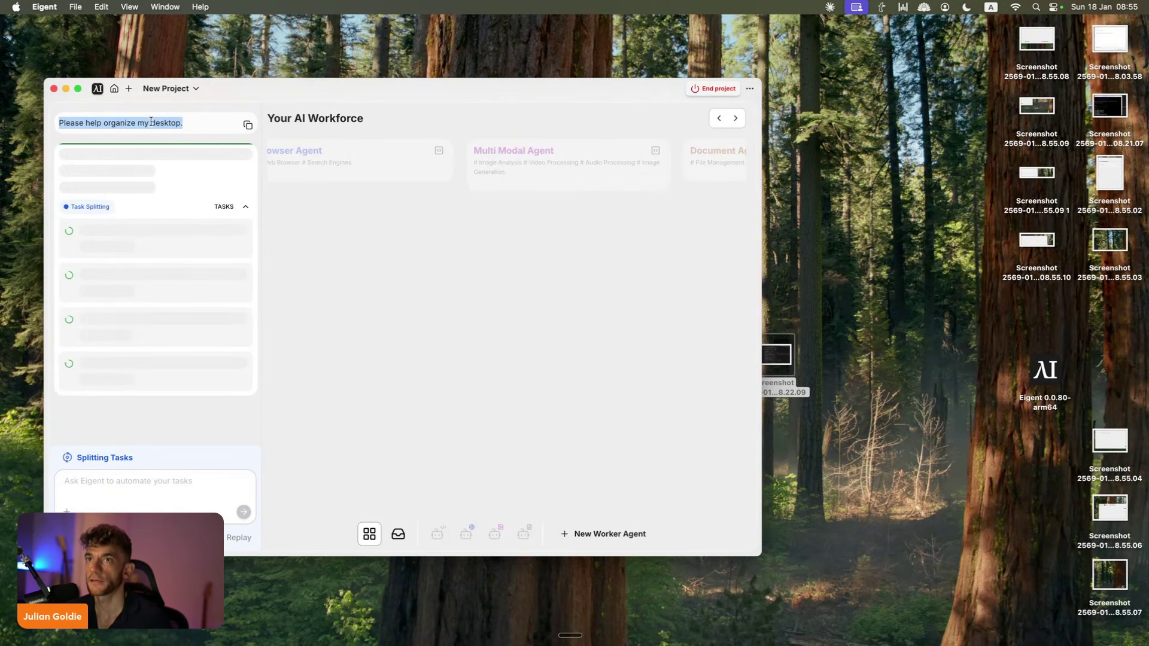
Step: Bring Claude Cowork to the front, narrow its window and move the Eigent window so both sit side by side
{"action": "left_click_drag", "start_coordinate": [294, 98], "coordinate": [624, 80]}
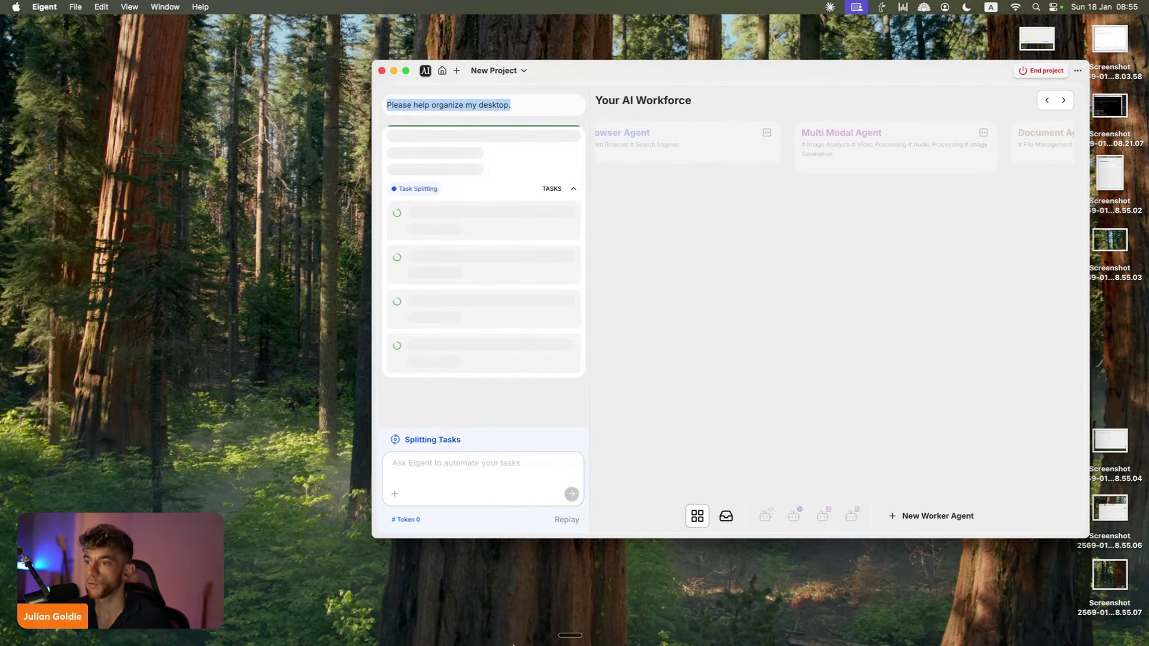
{"action": "left_click", "coordinate": [529, 616]}
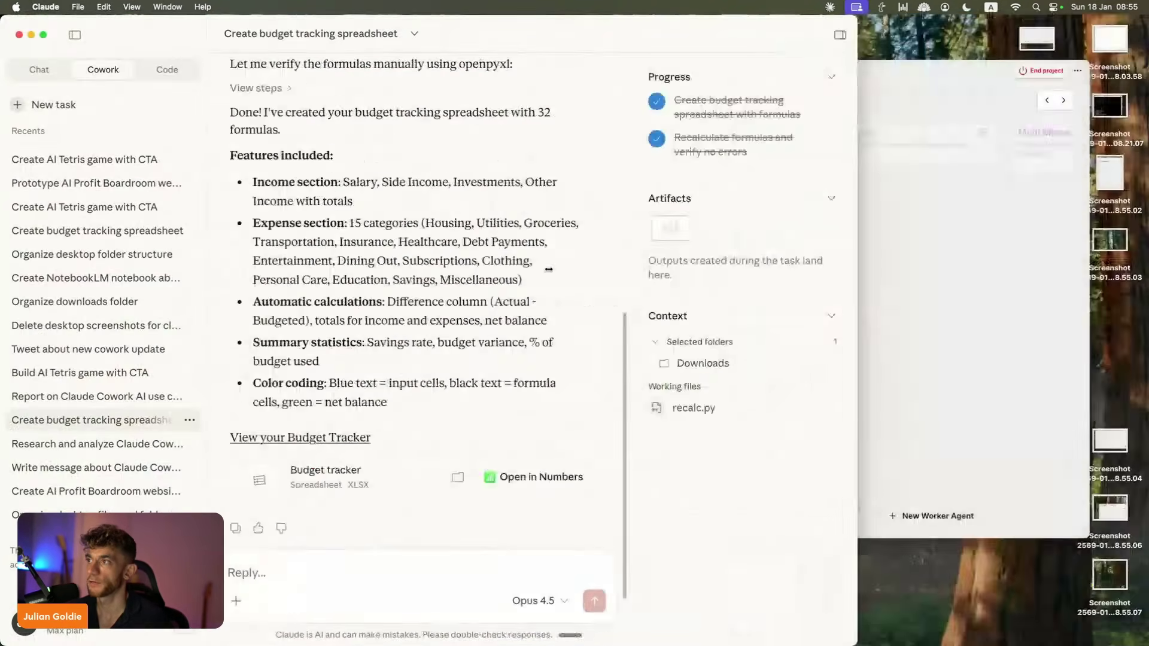
{"action": "left_click_drag", "start_coordinate": [549, 270], "coordinate": [537, 271]}
{"action": "left_click_drag", "start_coordinate": [684, 73], "coordinate": [860, 59]}
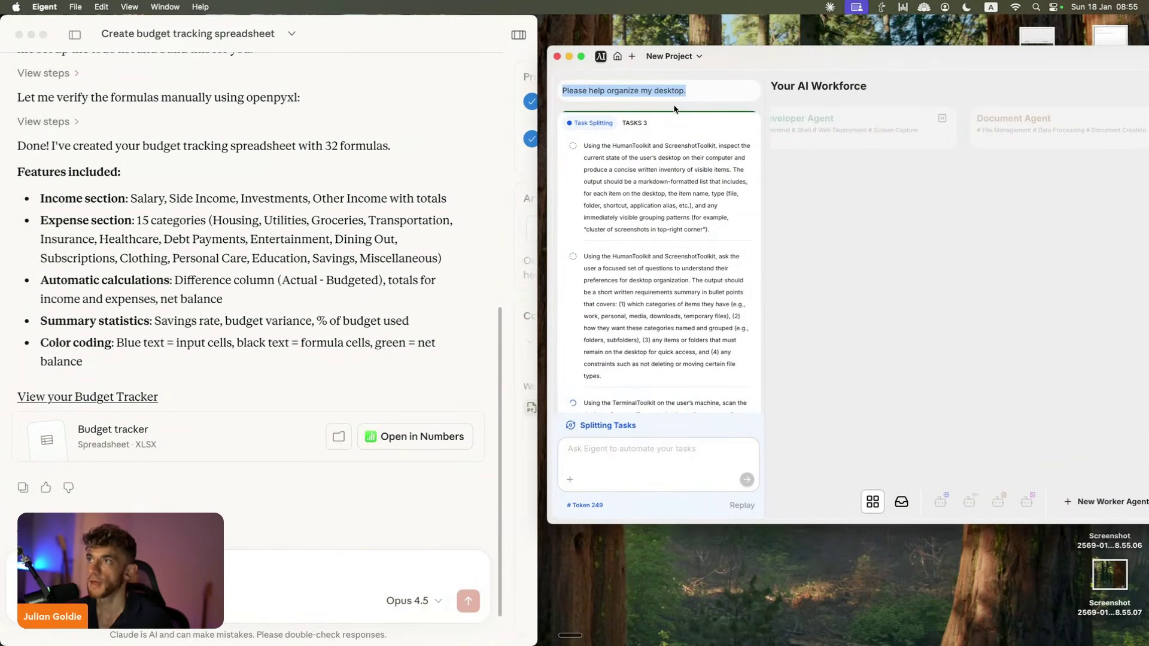
Step: Start a new Claude Cowork task on a folder with the prompt "Please help organize my folder."
{"action": "mouse_move", "coordinate": [75, 34]}
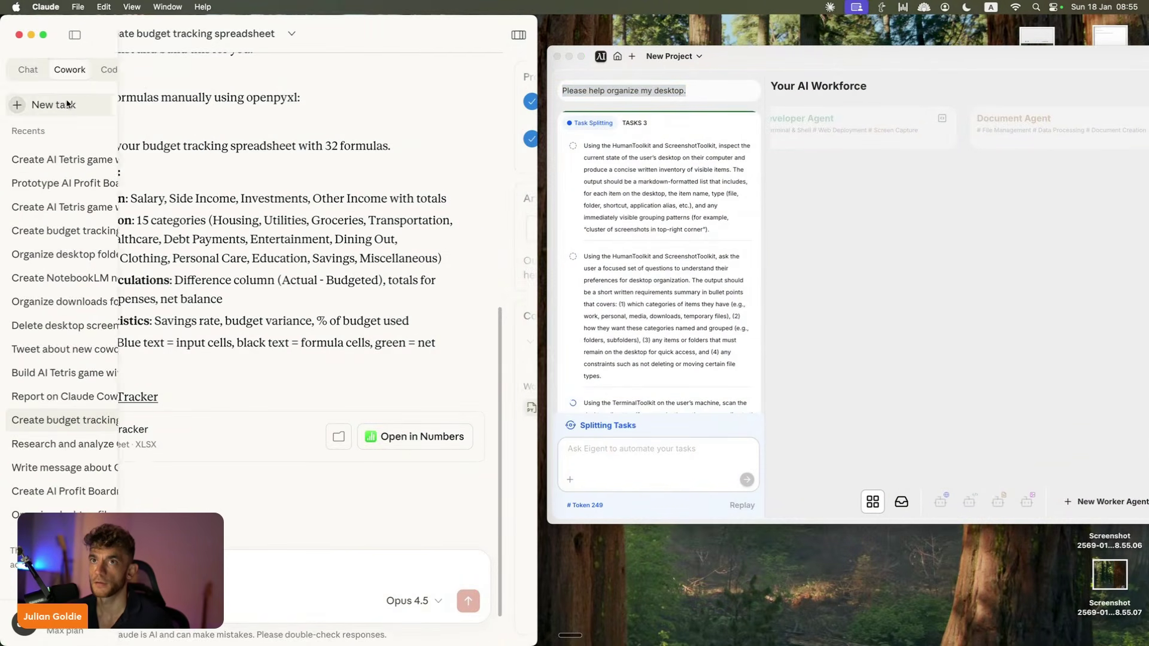
{"action": "left_click", "coordinate": [50, 103]}
{"action": "left_click", "coordinate": [210, 477]}
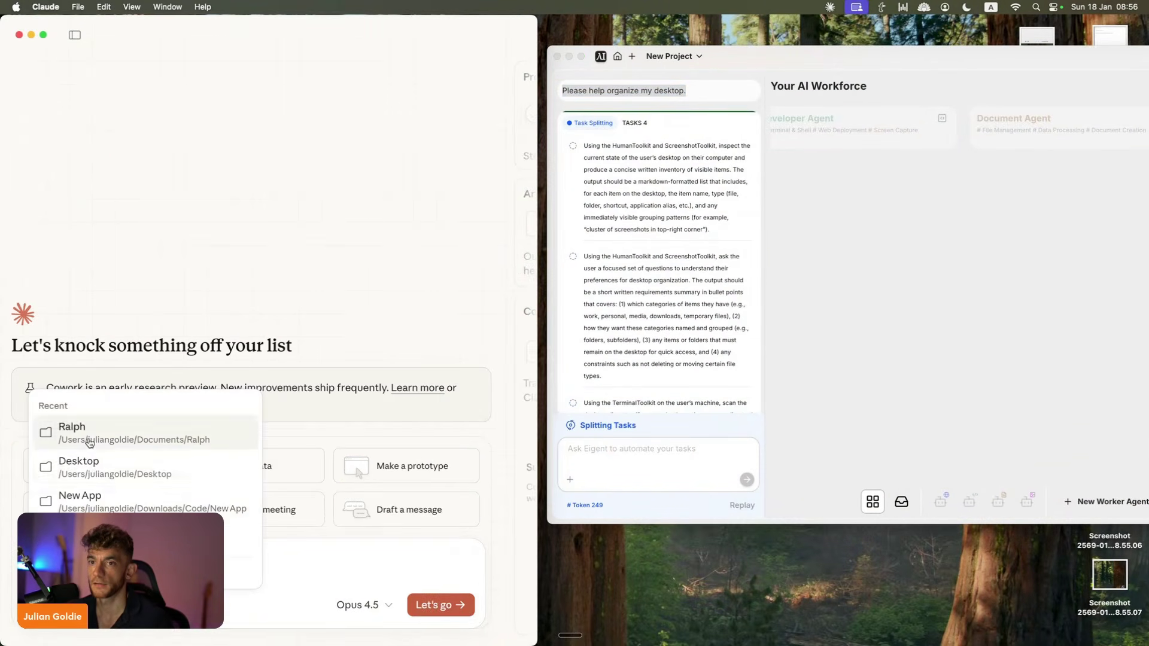
{"action": "left_click", "coordinate": [107, 497]}
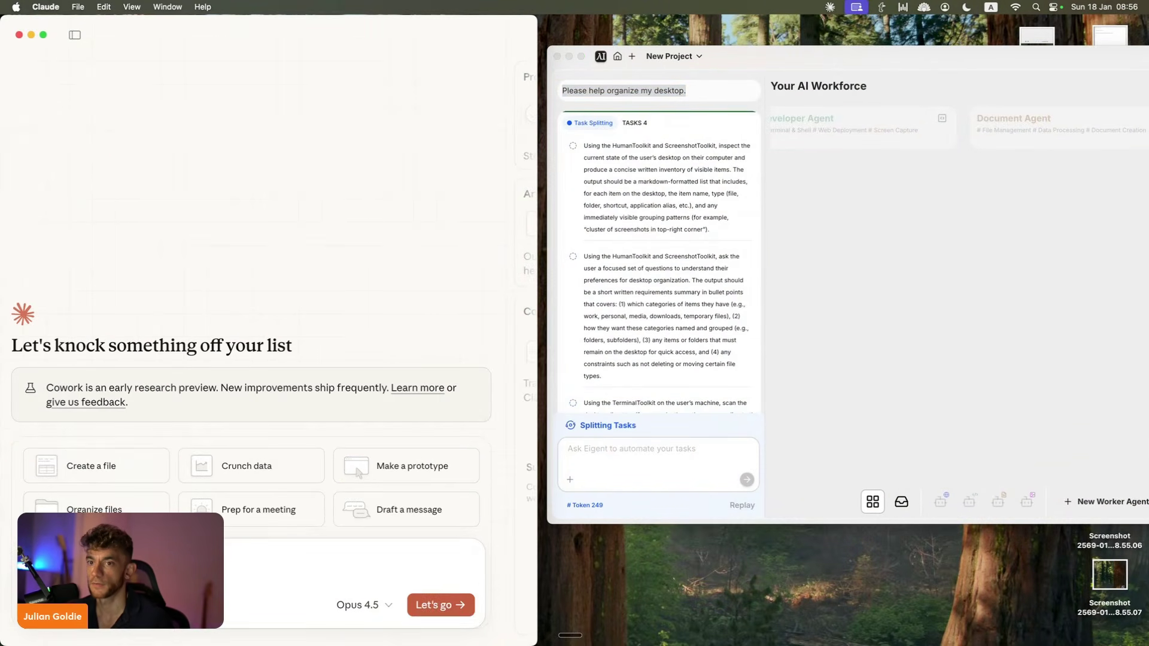
{"action": "left_click", "coordinate": [434, 607]}
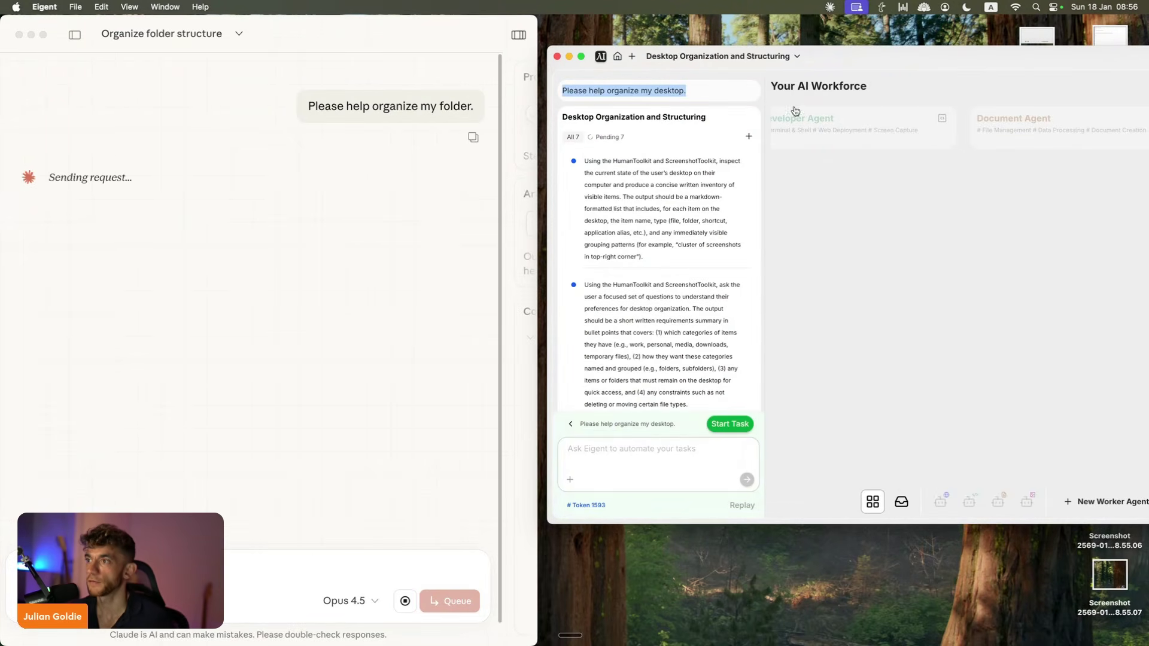
Step: Look over Eigent's planned subtasks, expand Eigent to full screen and show more of the AI workforce agents
{"action": "scroll", "coordinate": [663, 213], "scroll_direction": "down", "scroll_amount": 2}
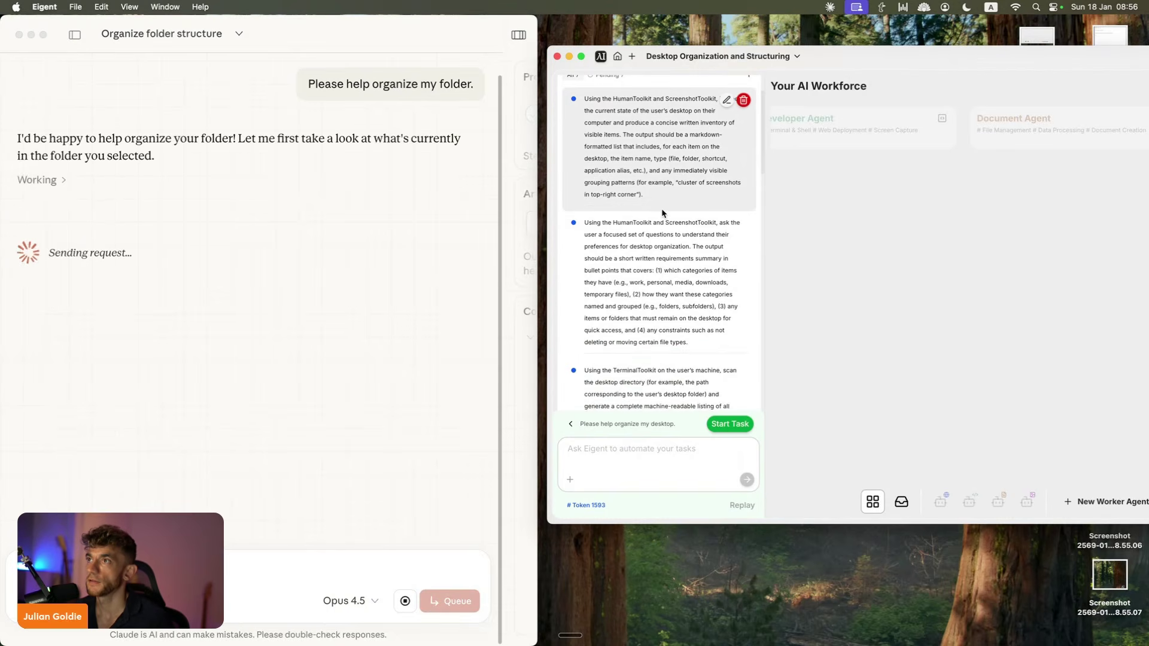
{"action": "scroll", "coordinate": [663, 213], "scroll_direction": "up", "scroll_amount": 2}
{"action": "left_click", "coordinate": [839, 208]}
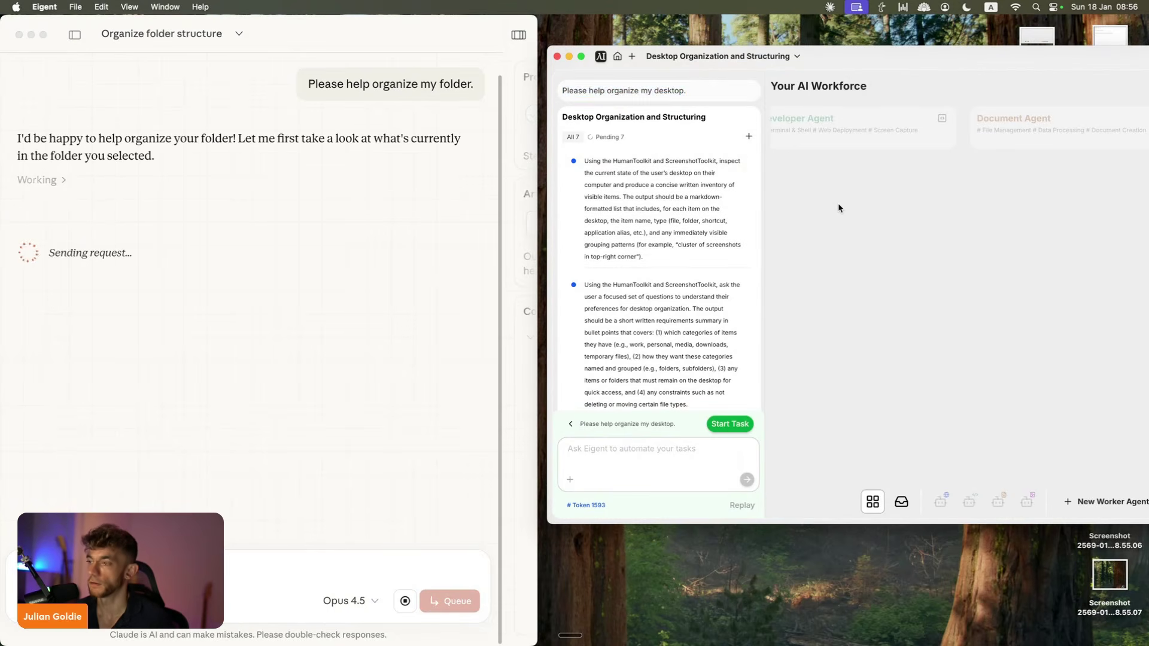
{"action": "left_click", "coordinate": [581, 56]}
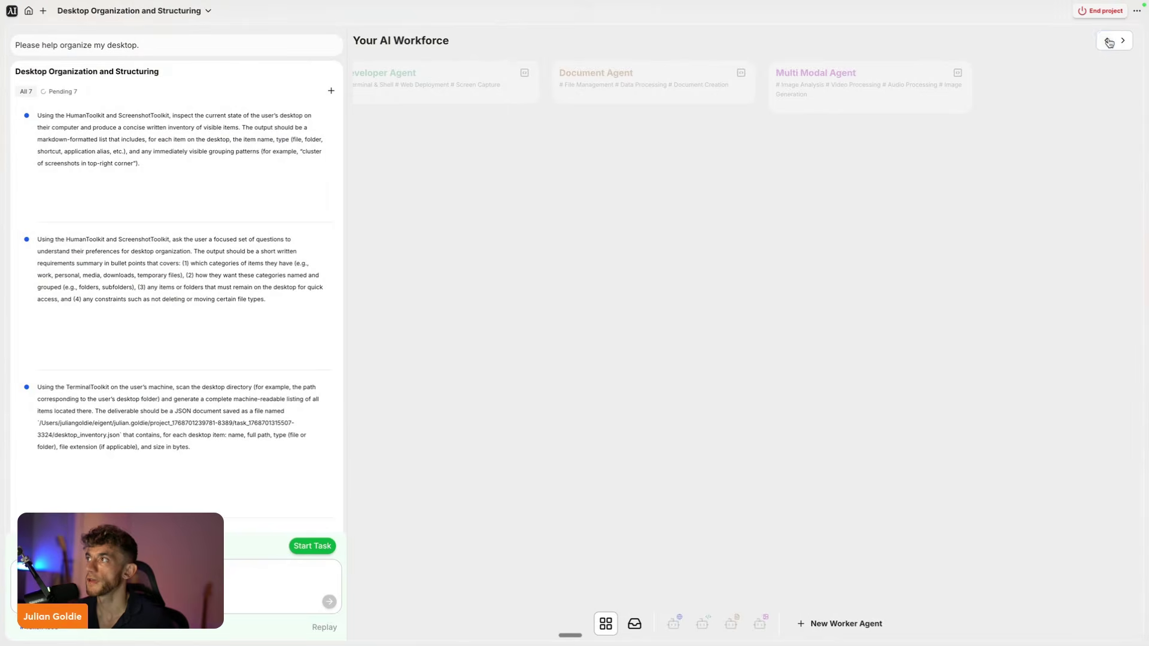
{"action": "left_click", "coordinate": [1109, 42]}
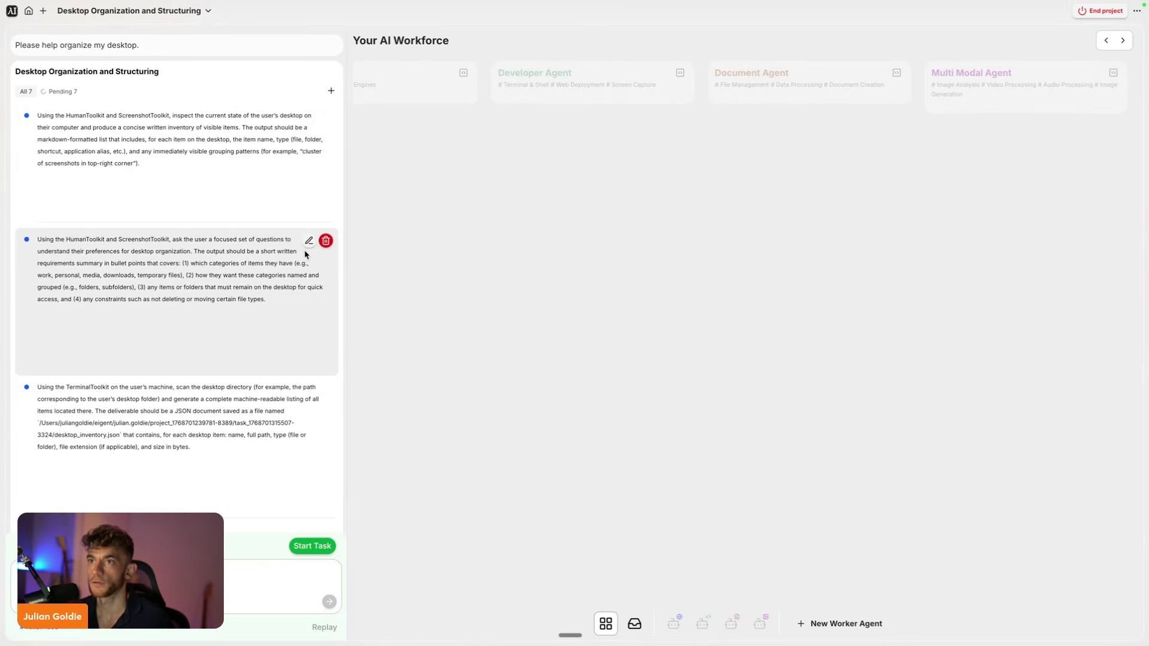
Step: Read through the remaining Desktop Organization and Structuring subtasks and start the task
{"action": "triple_click", "coordinate": [210, 410]}
{"action": "left_click", "coordinate": [309, 393]}
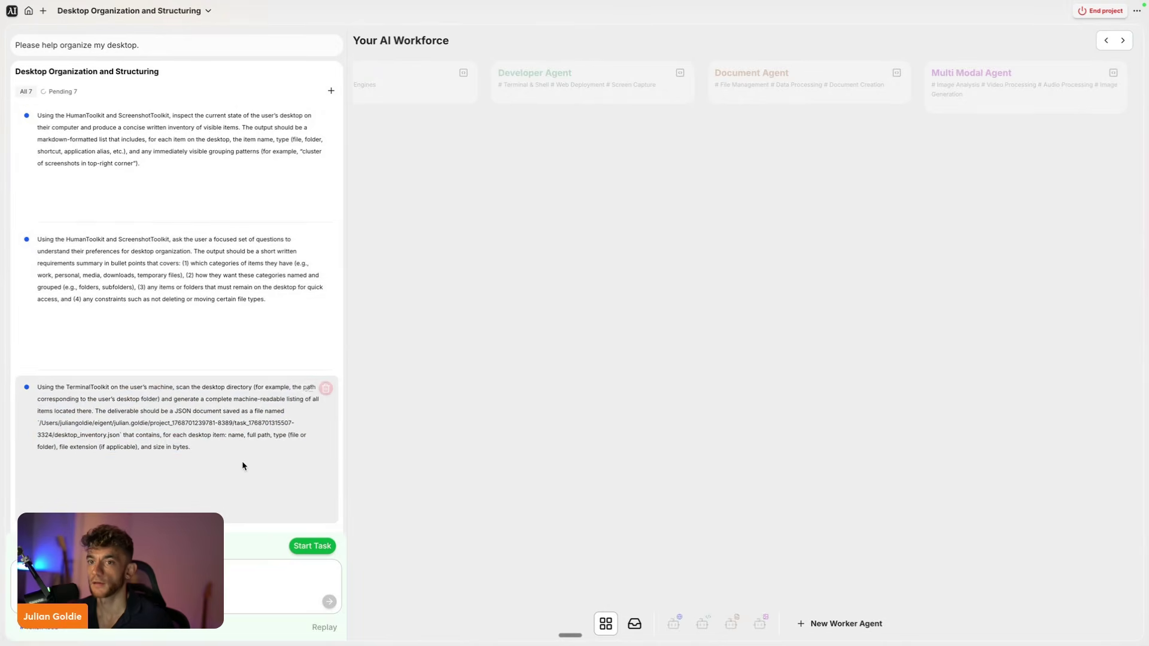
{"action": "scroll", "coordinate": [244, 467], "scroll_direction": "down", "scroll_amount": 9}
{"action": "left_click", "coordinate": [312, 546]}
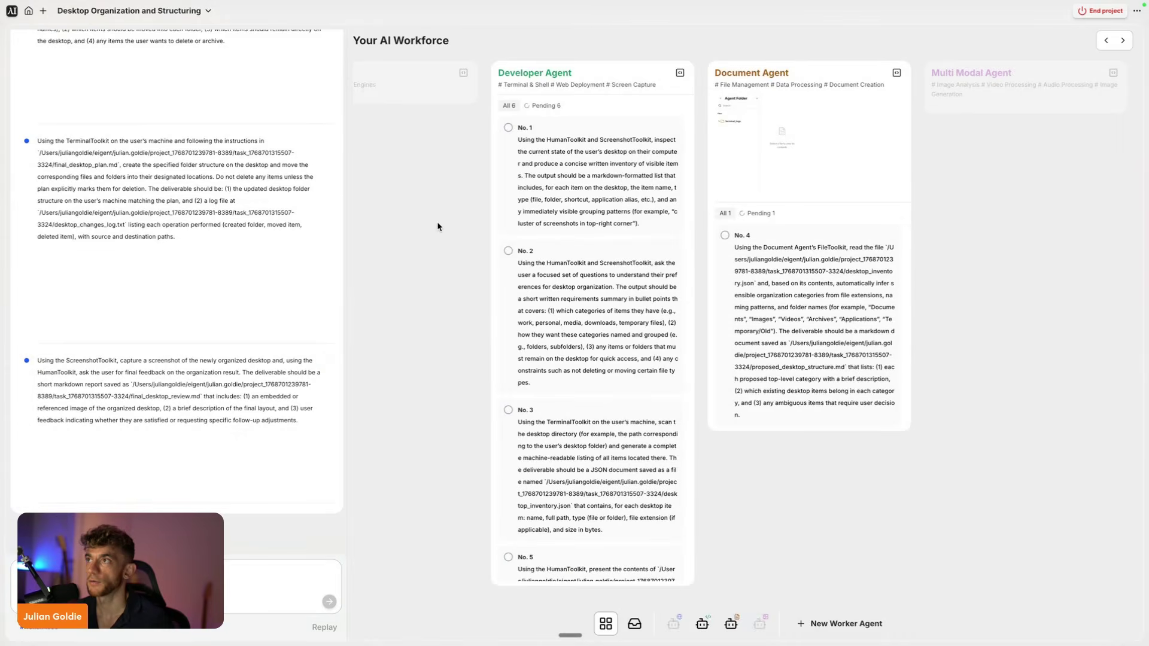
{"action": "scroll", "coordinate": [154, 176], "scroll_direction": "up", "scroll_amount": 12}
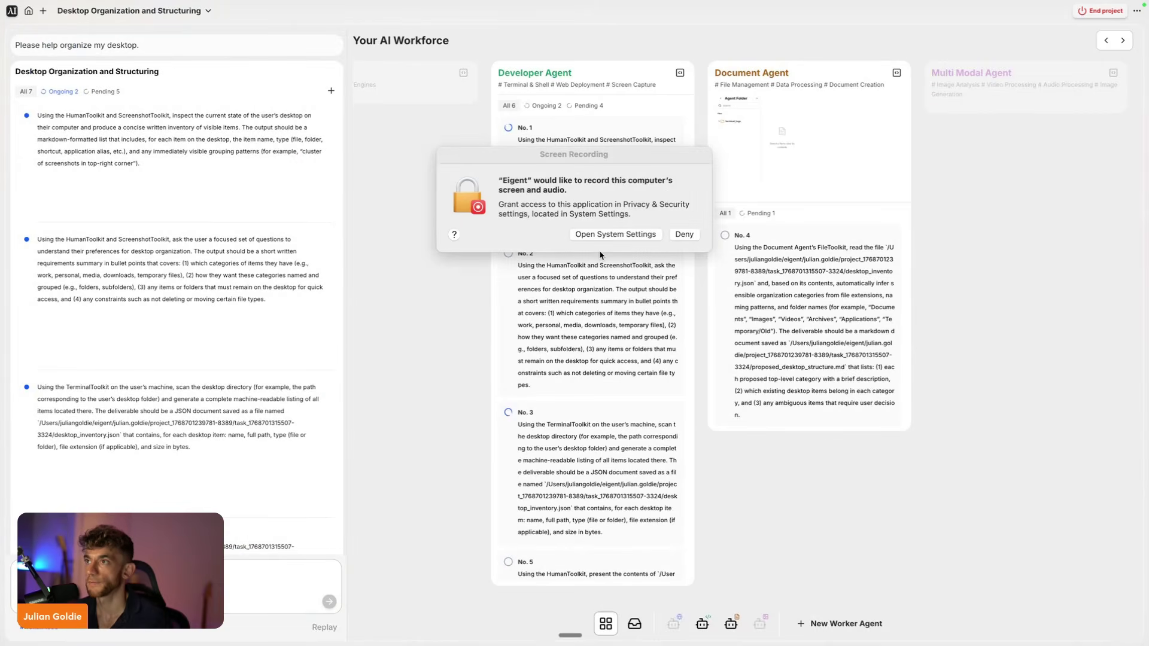
Step: Open the system settings for Eigent's screen recording request, and switch back to Eigent to check its subtasks
{"action": "left_click", "coordinate": [597, 221]}
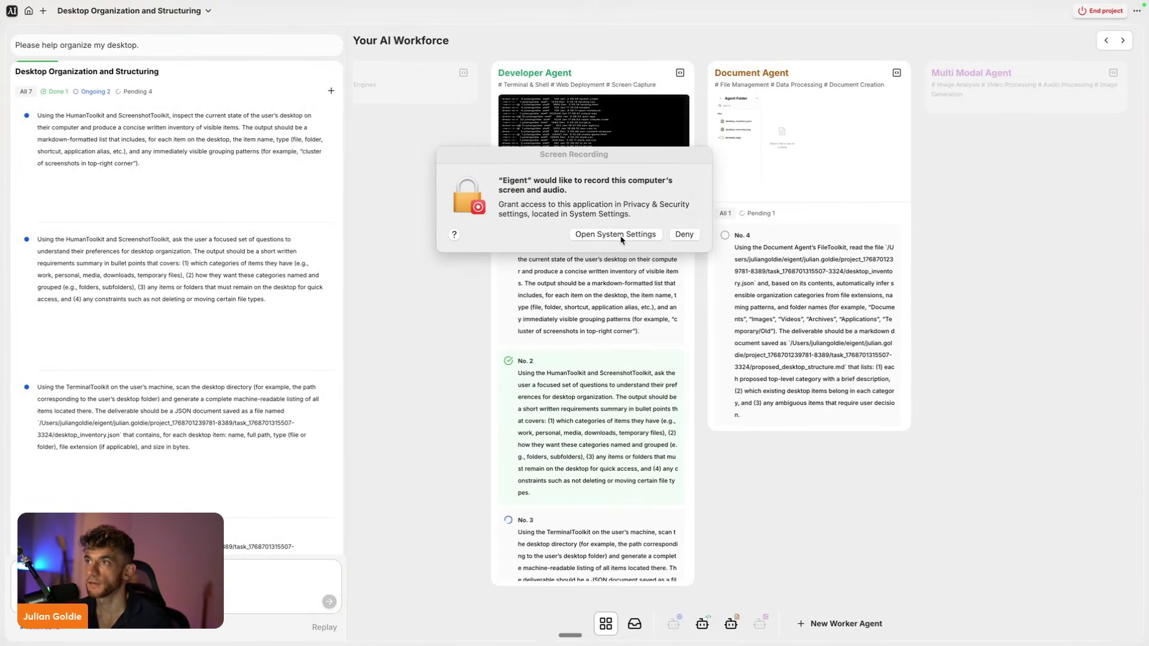
{"action": "left_click", "coordinate": [617, 234]}
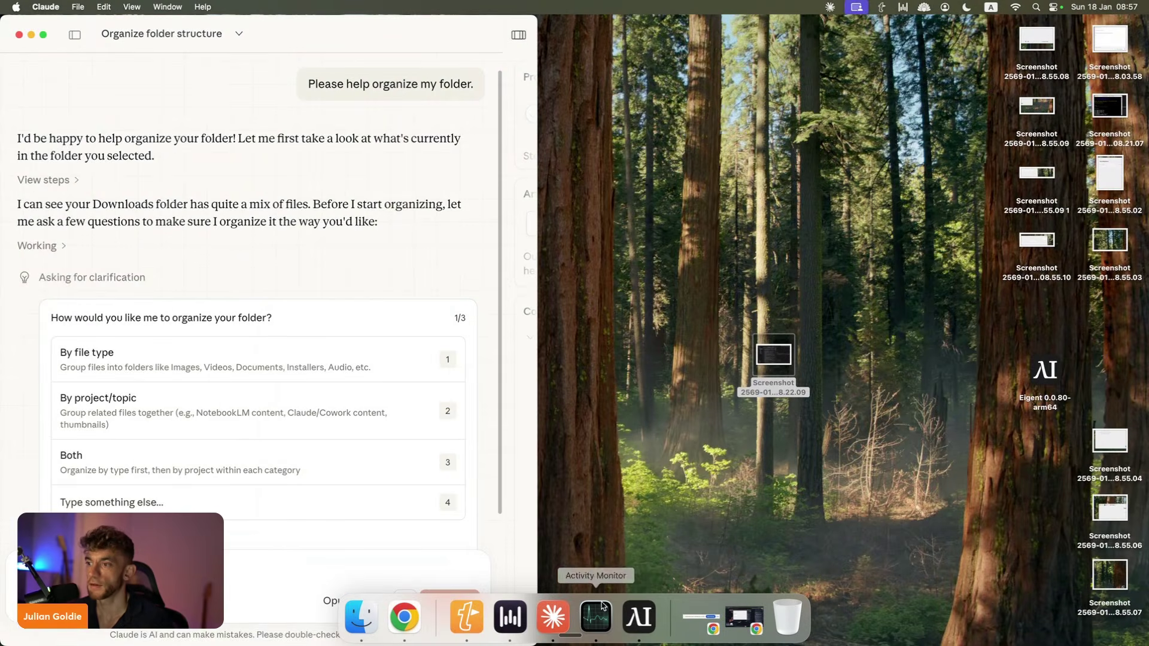
{"action": "left_click", "coordinate": [653, 614]}
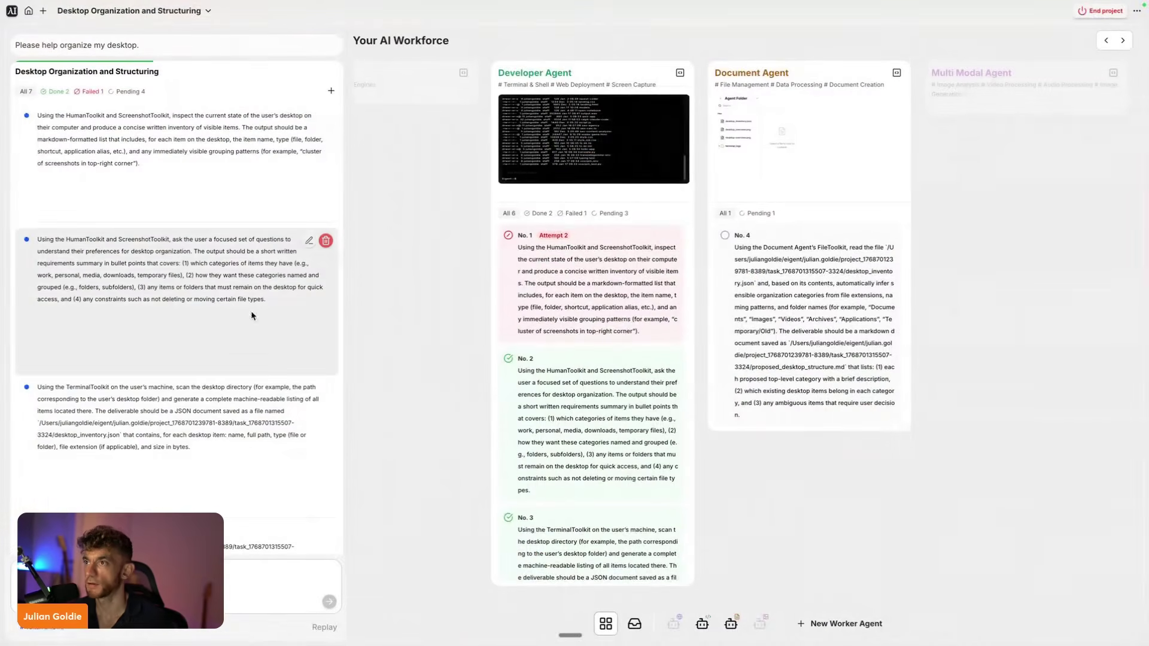
{"action": "scroll", "coordinate": [575, 354], "scroll_direction": "down", "scroll_amount": 10}
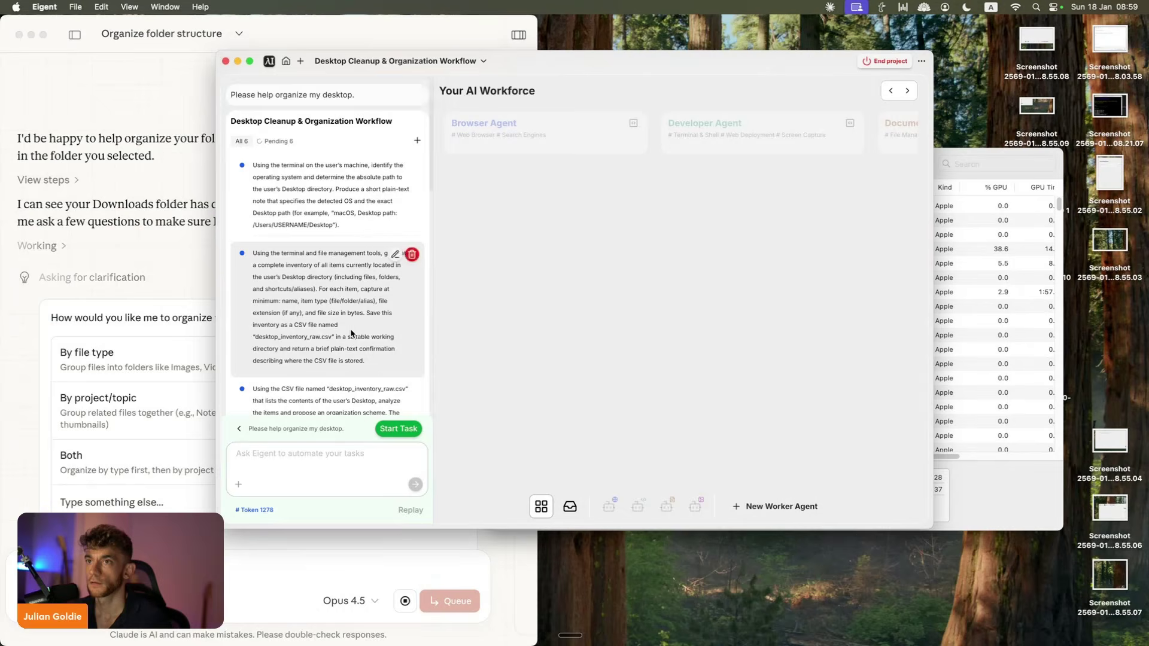
Step: Start the Desktop Cleanup & Organization Workflow task and widen the Eigent window to follow its subtasks
{"action": "left_click", "coordinate": [398, 428]}
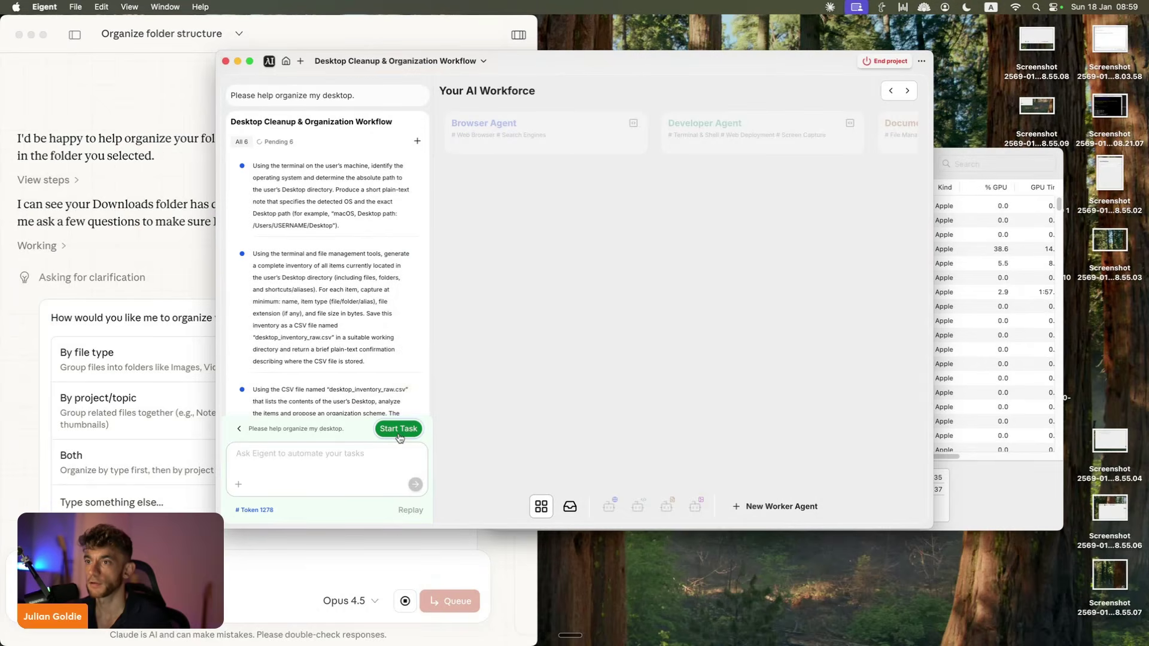
{"action": "left_click_drag", "start_coordinate": [935, 125], "coordinate": [1114, 125]}
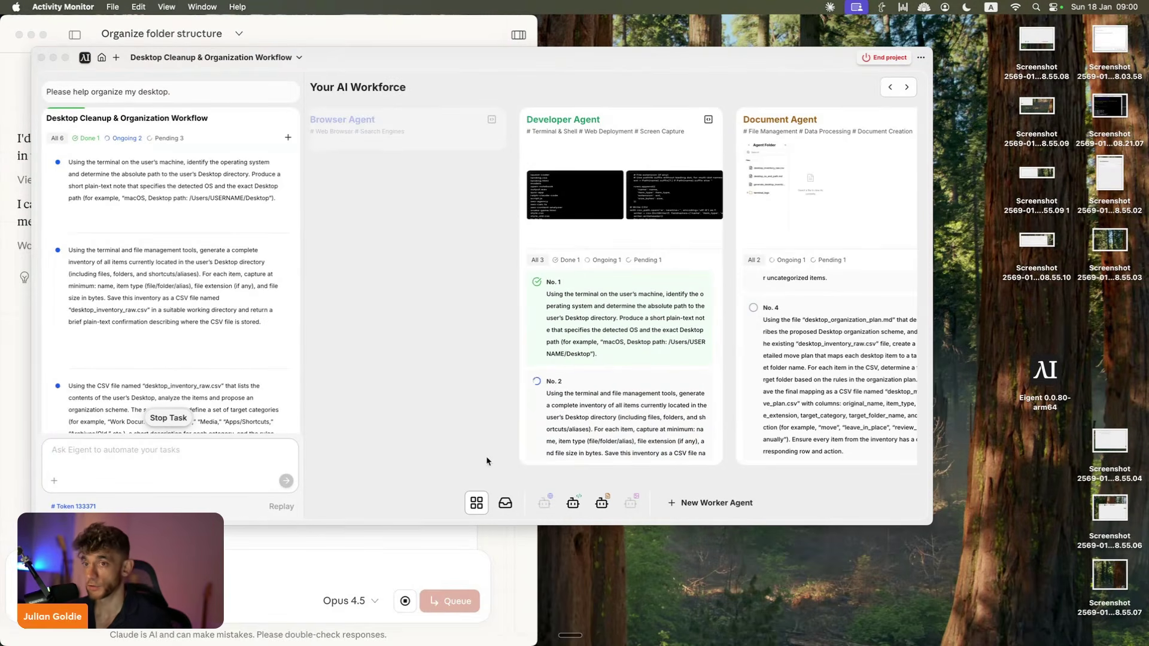
{"action": "scroll", "coordinate": [126, 353], "scroll_direction": "down", "scroll_amount": 10}
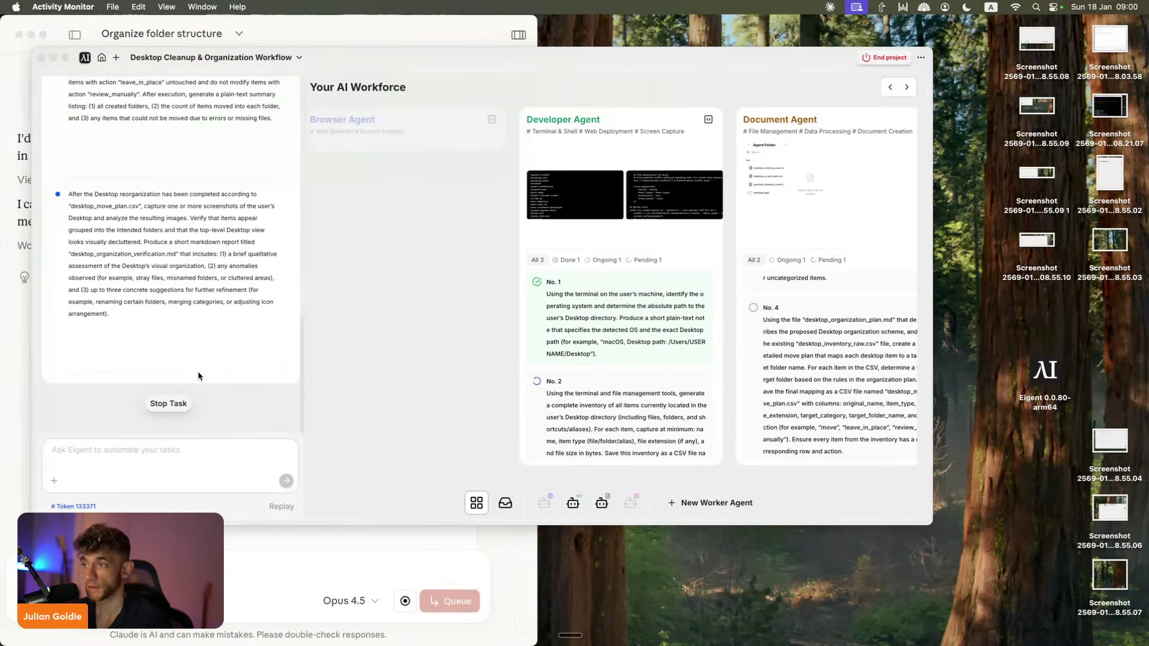
Step: Answer Claude's clarifying questions by choosing to organize the folder by file type and keep all files
{"action": "left_click", "coordinate": [249, 539]}
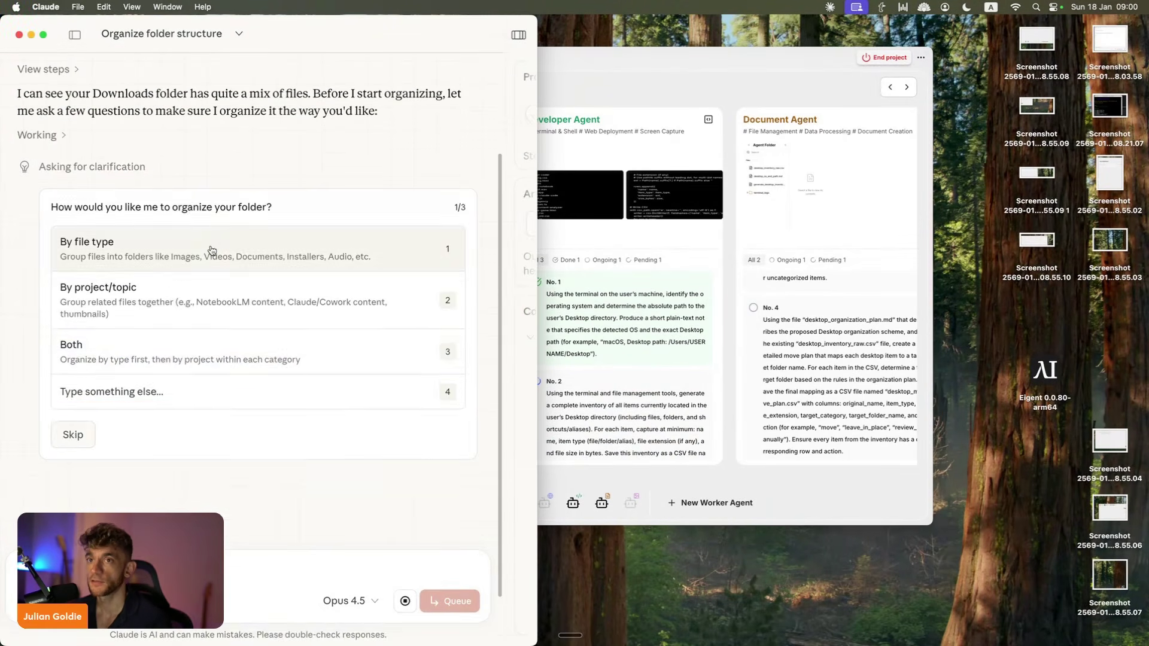
{"action": "left_click", "coordinate": [212, 250]}
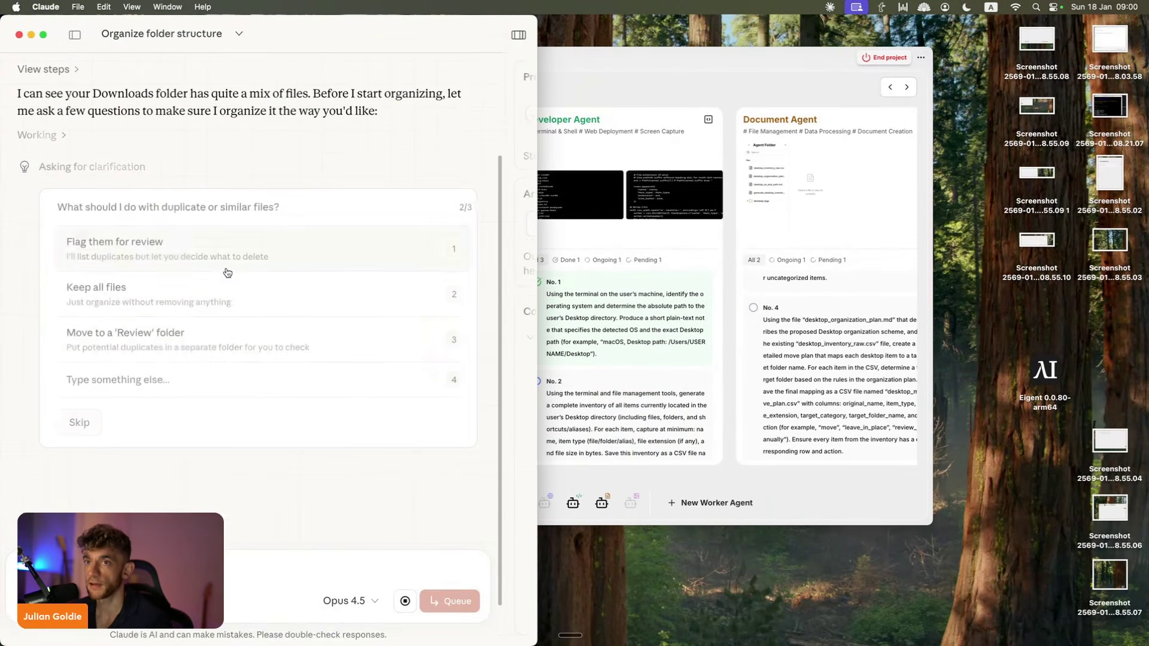
{"action": "left_click", "coordinate": [159, 293]}
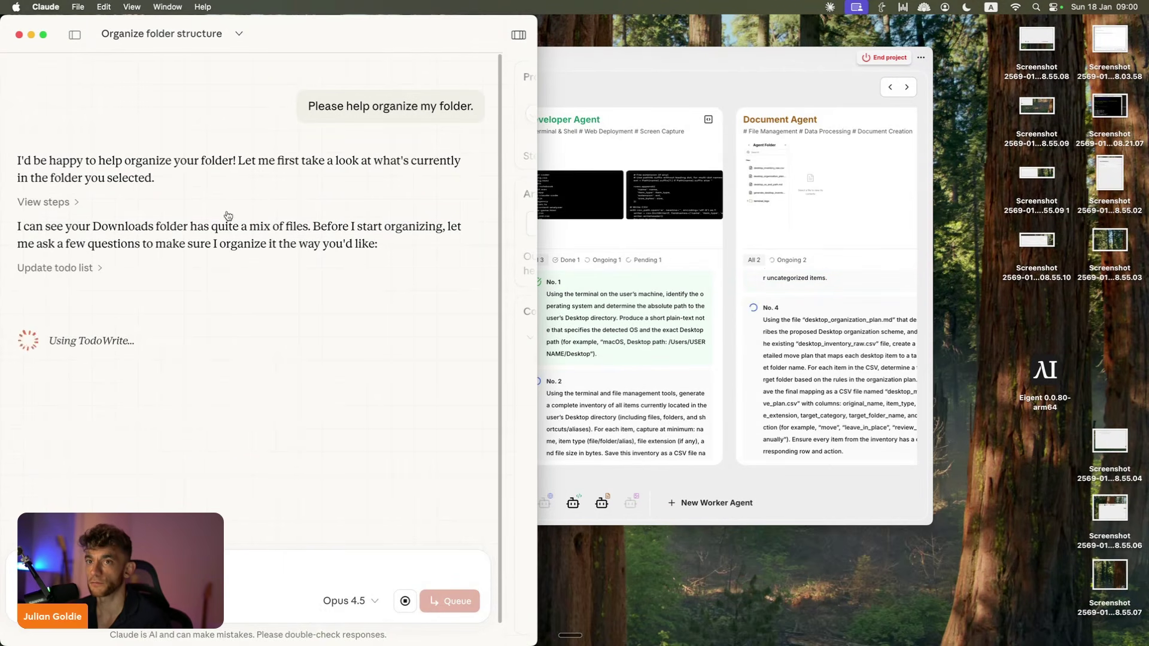
Step: Switch to Eigent and check the progress of the cleanup subtasks across its agents
{"action": "left_click", "coordinate": [673, 72]}
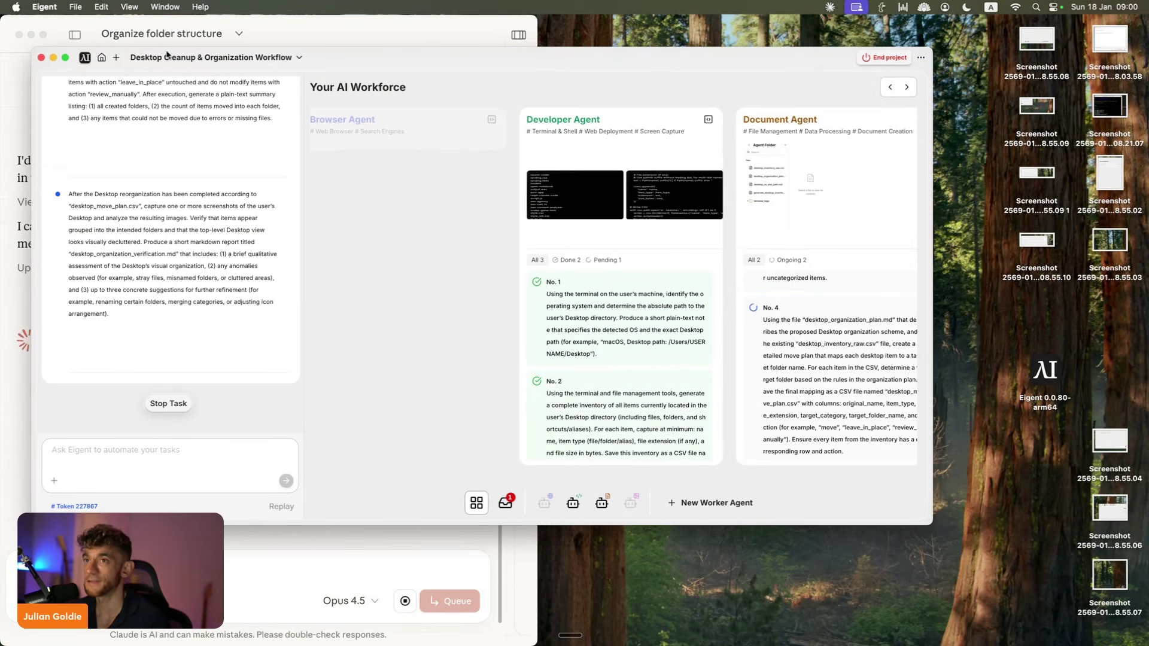
{"action": "left_click", "coordinate": [325, 538]}
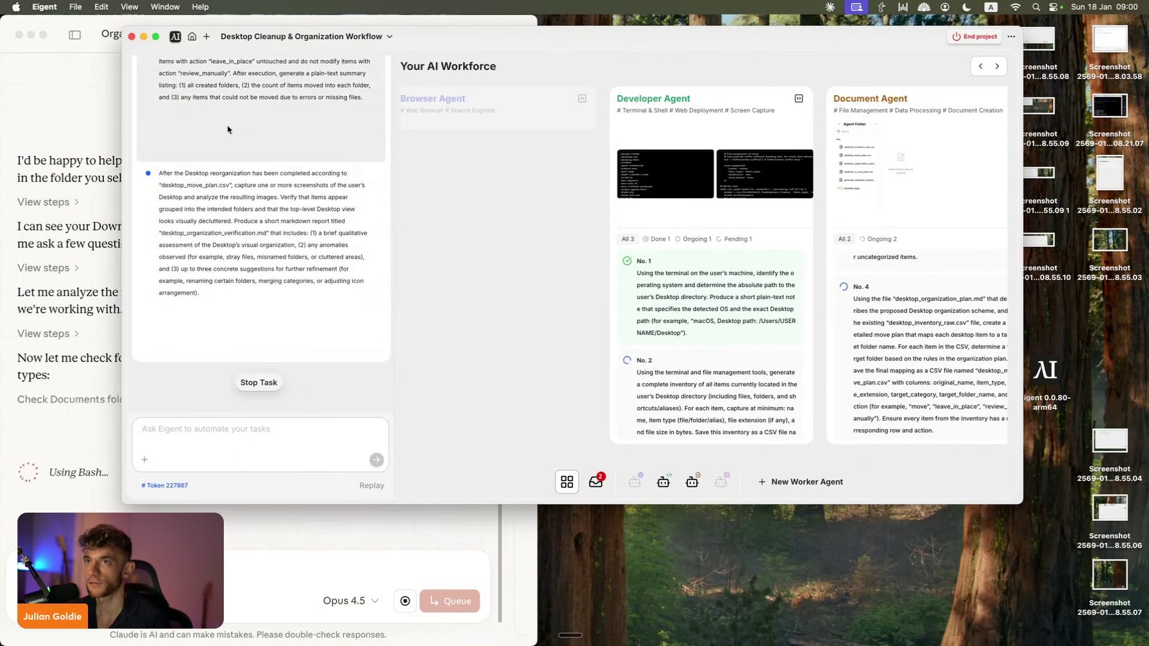
{"action": "scroll", "coordinate": [226, 129], "scroll_direction": "up", "scroll_amount": 10}
{"action": "scroll", "coordinate": [246, 235], "scroll_direction": "down", "scroll_amount": 10}
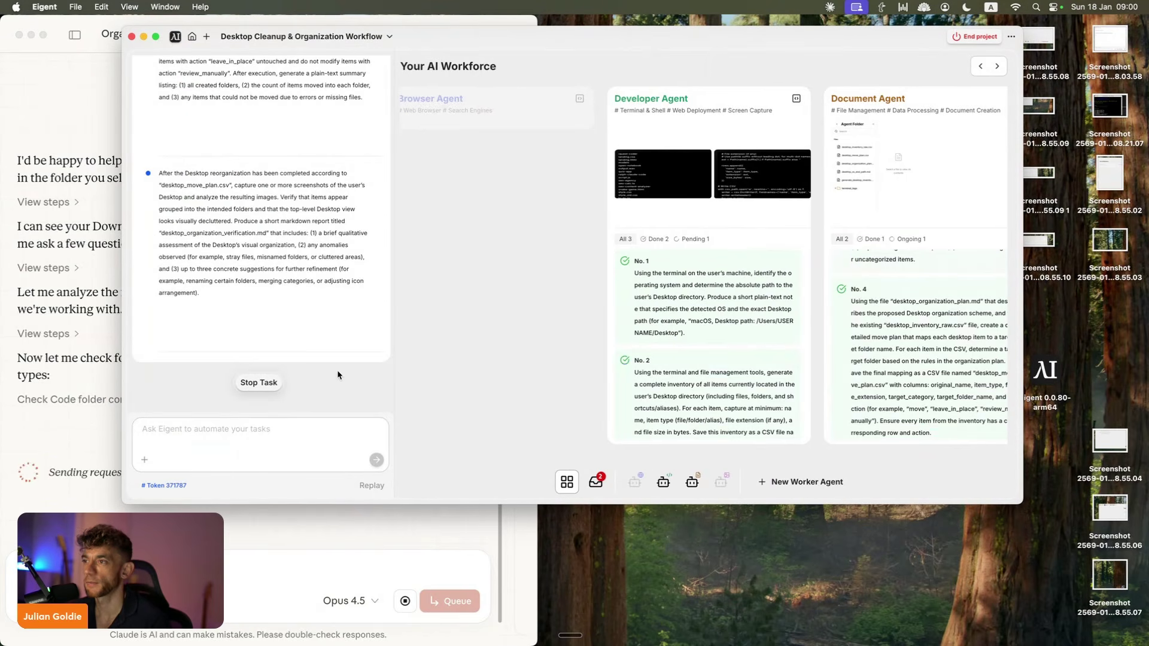
{"action": "scroll", "coordinate": [518, 346], "scroll_direction": "right", "scroll_amount": 4}
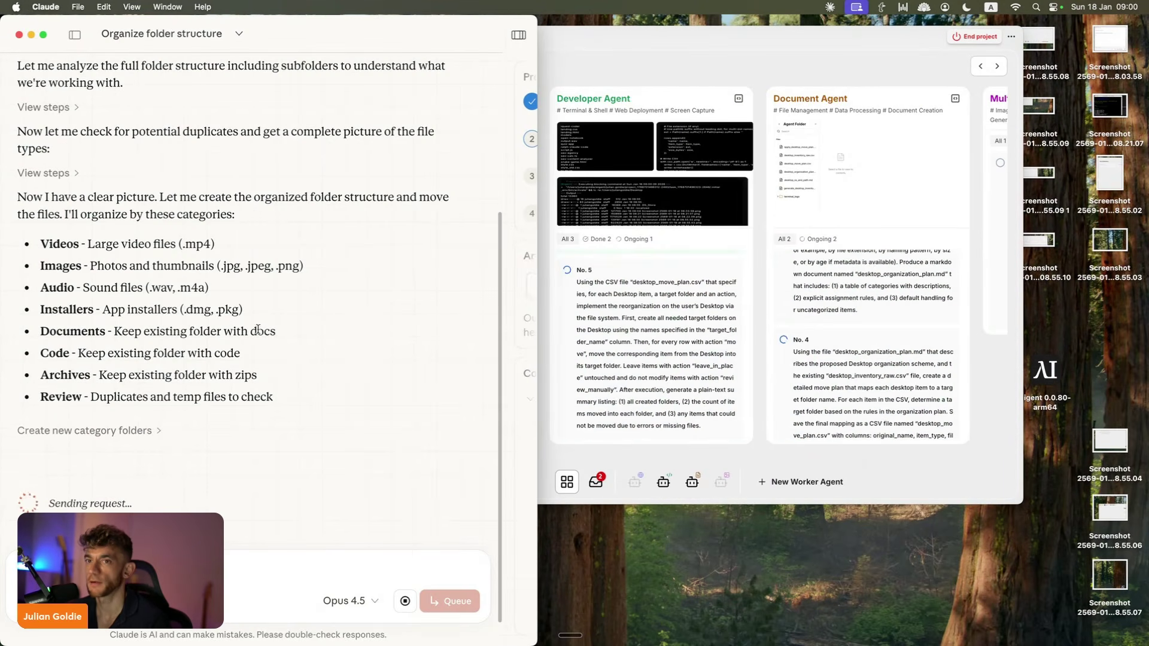
Step: Review the folder categories Claude proposes for the organized files, and return to Eigent
{"action": "scroll", "coordinate": [227, 321], "scroll_direction": "up", "scroll_amount": 5}
{"action": "scroll", "coordinate": [218, 291], "scroll_direction": "down", "scroll_amount": 6}
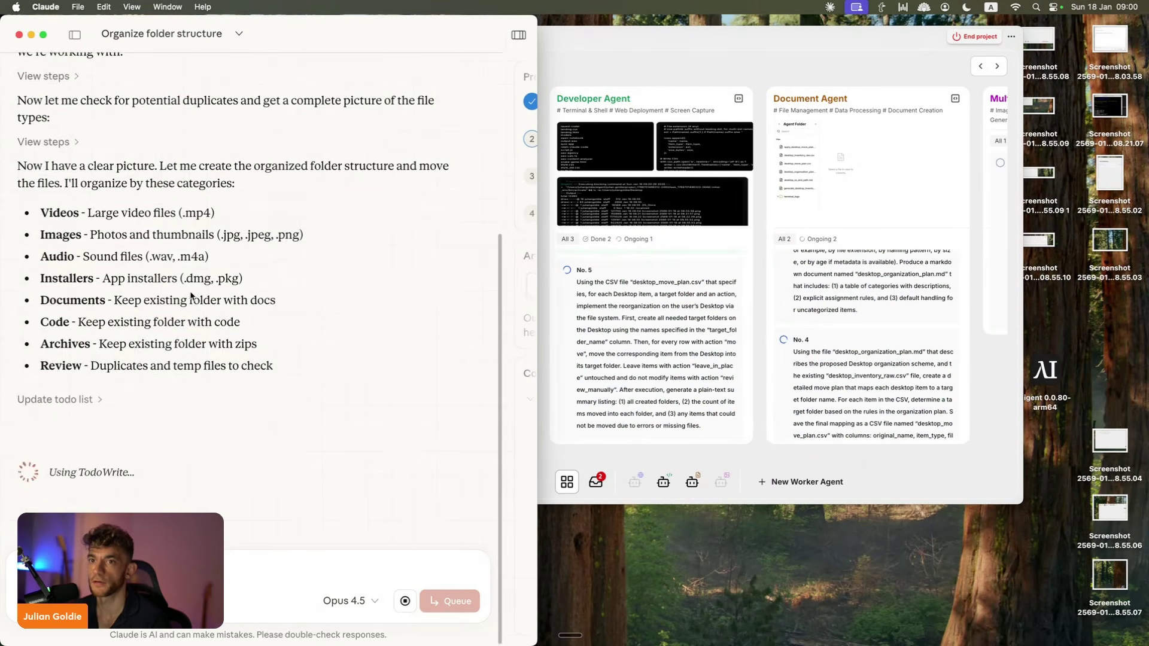
{"action": "left_click", "coordinate": [702, 140]}
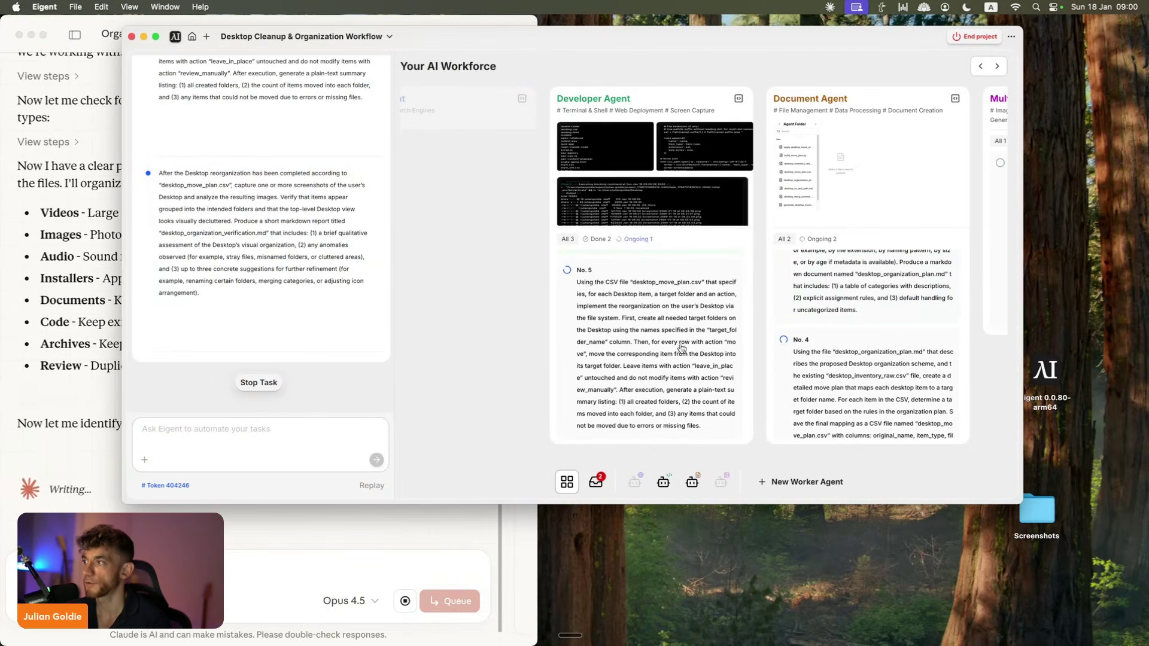
Step: Reveal the desktop to inspect how Eigent organized it, and bring the windows back with Eigent repositioned
{"action": "left_click", "coordinate": [1049, 326]}
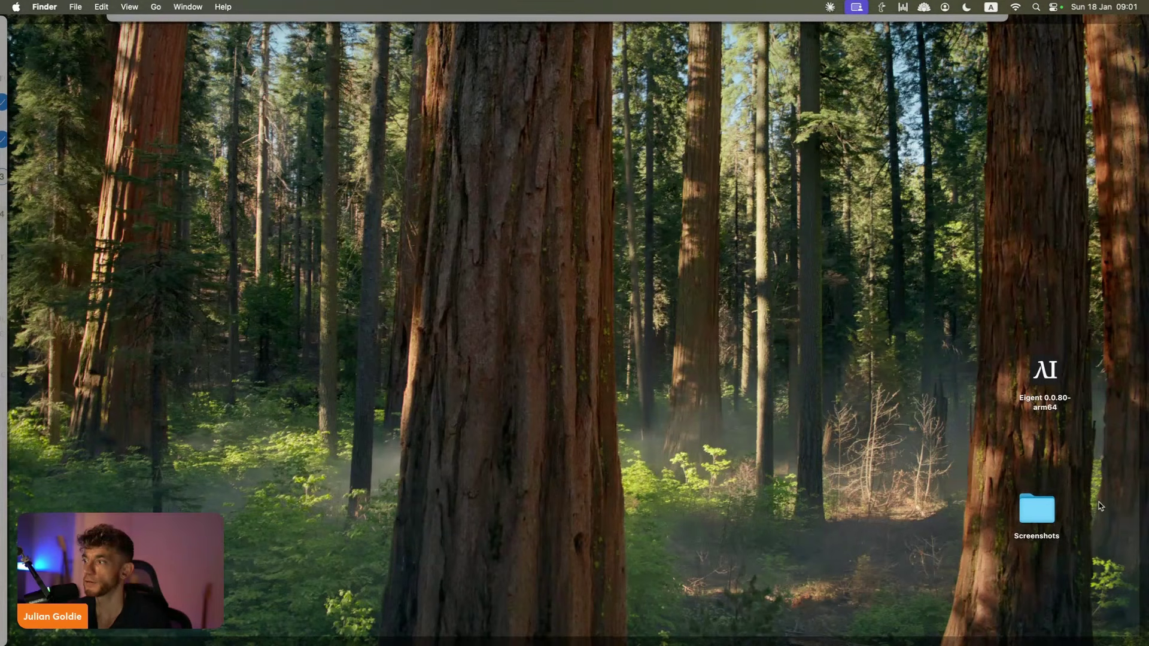
{"action": "key", "text": "F11"}
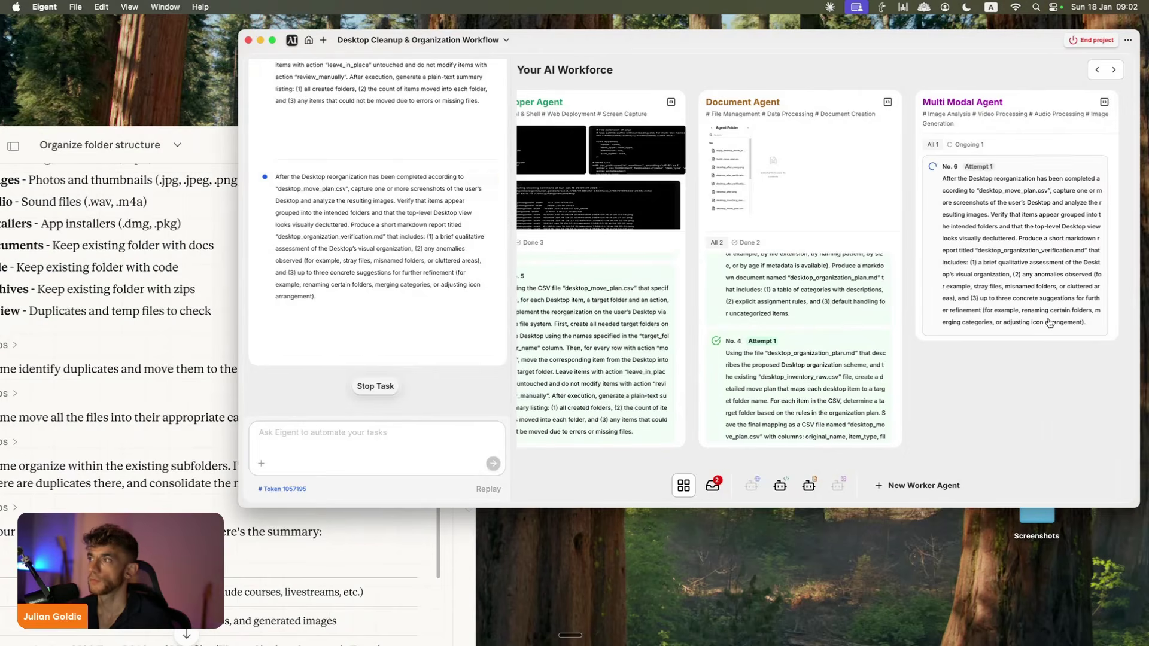
{"action": "mouse_move", "coordinate": [980, 49]}
{"action": "left_mouse_down"}
{"action": "mouse_move", "coordinate": [795, 76]}
{"action": "mouse_move", "coordinate": [964, 48]}
{"action": "mouse_move", "coordinate": [965, 35]}
{"action": "left_mouse_up"}
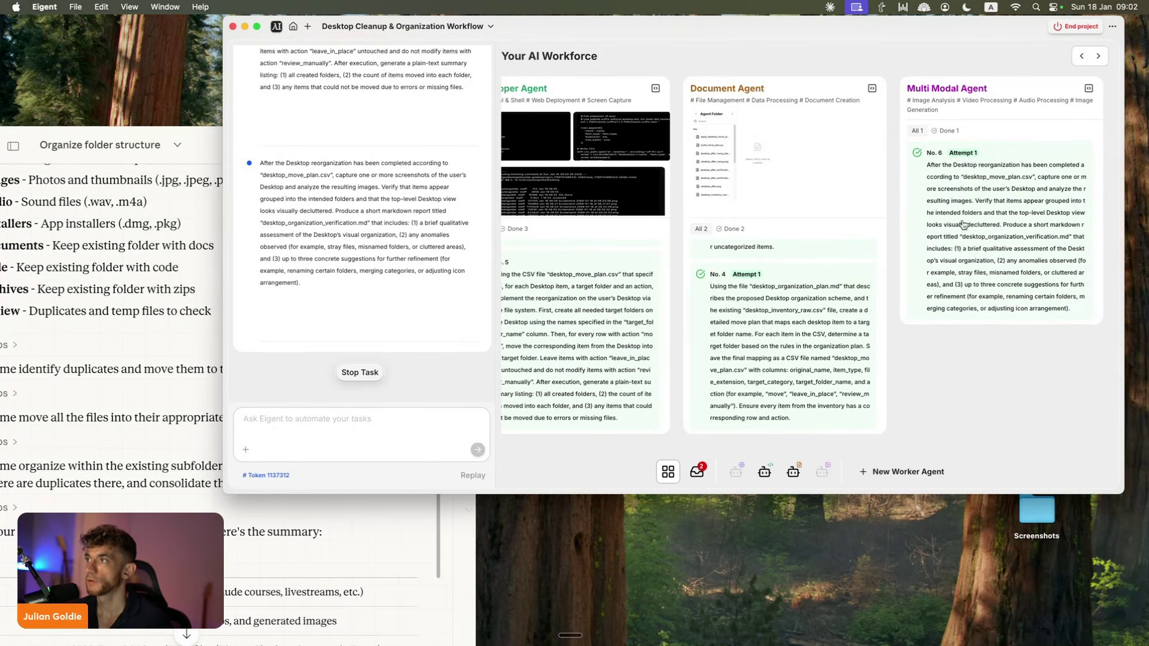
Step: Open the Multi Modal Agent's activity log for subtask No. 6 and inspect its tool calls
{"action": "triple_click", "coordinate": [975, 264]}
{"action": "double_click", "coordinate": [975, 262]}
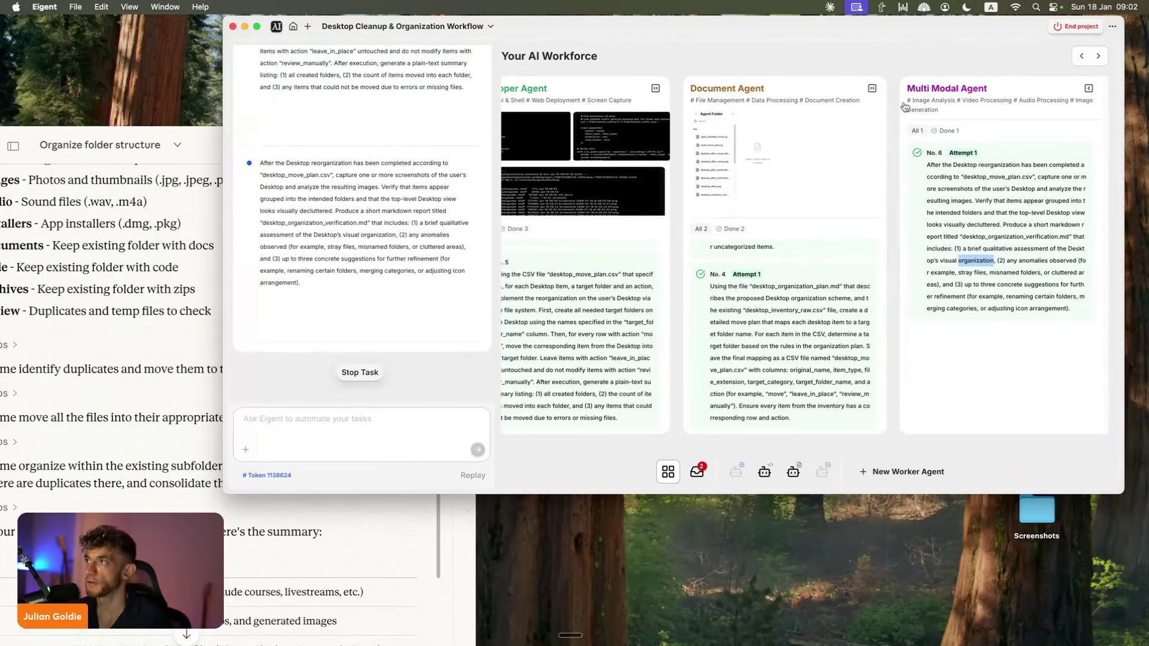
{"action": "scroll", "coordinate": [947, 420], "scroll_direction": "right", "scroll_amount": 1}
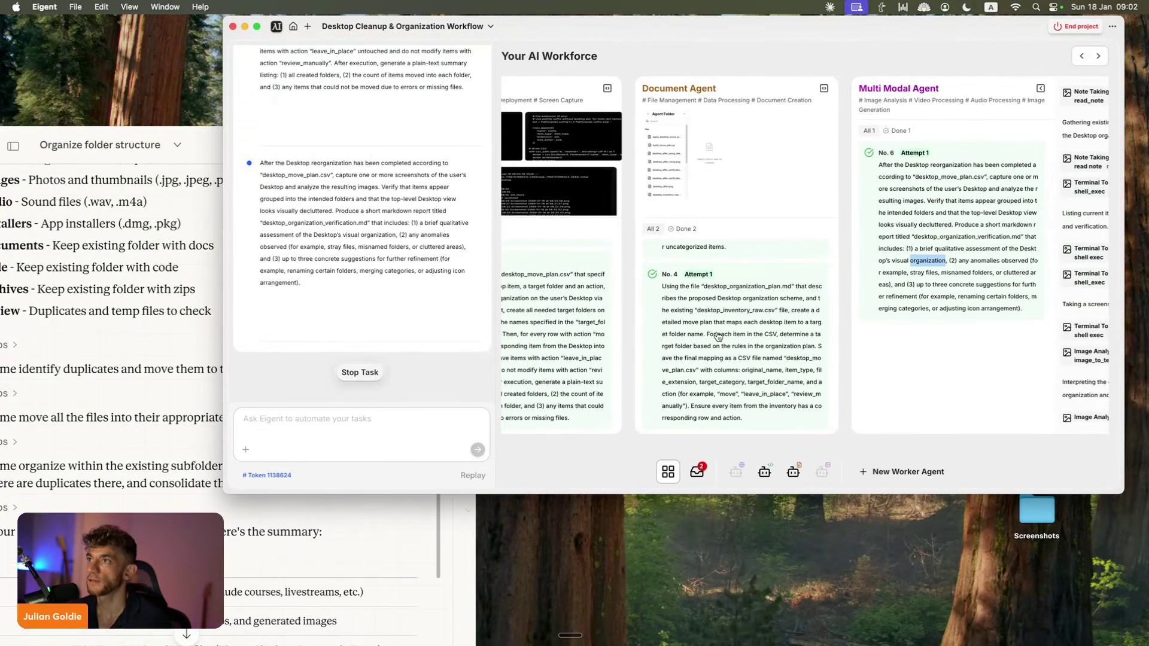
Step: Review the completed subtasks of the Developer, Document and Multi Modal agents in the AI workforce
{"action": "scroll", "coordinate": [720, 336], "scroll_direction": "up", "scroll_amount": 3}
{"action": "scroll", "coordinate": [601, 226], "scroll_direction": "left", "scroll_amount": 2}
{"action": "scroll", "coordinate": [535, 304], "scroll_direction": "right", "scroll_amount": 2}
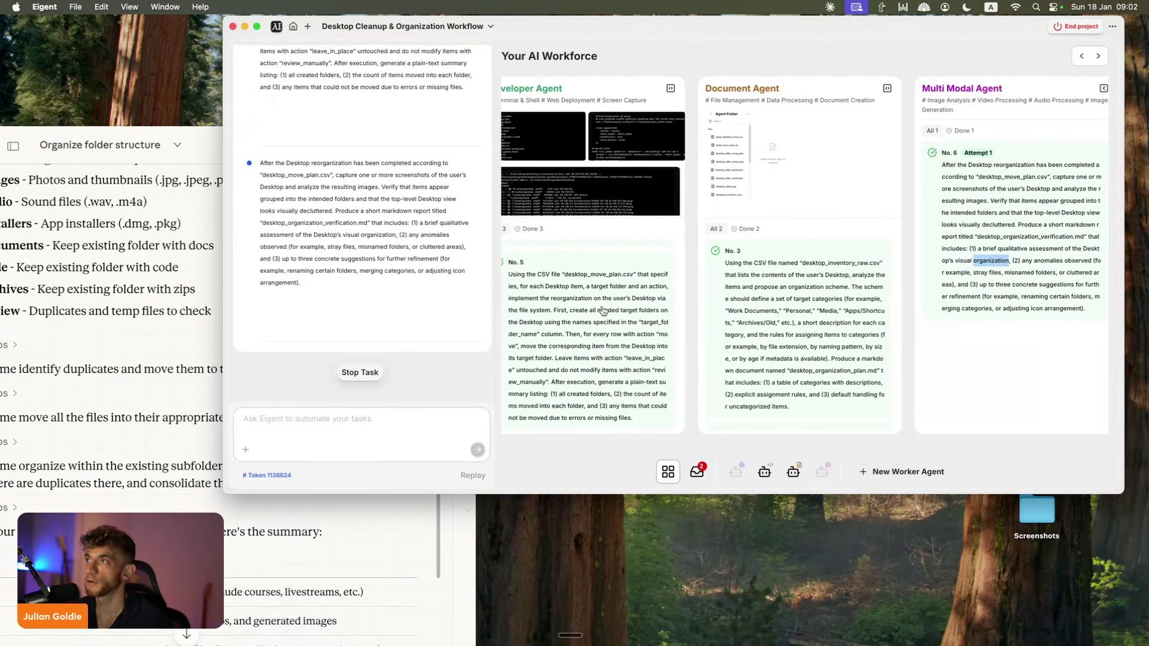
{"action": "scroll", "coordinate": [895, 284], "scroll_direction": "right", "scroll_amount": 5}
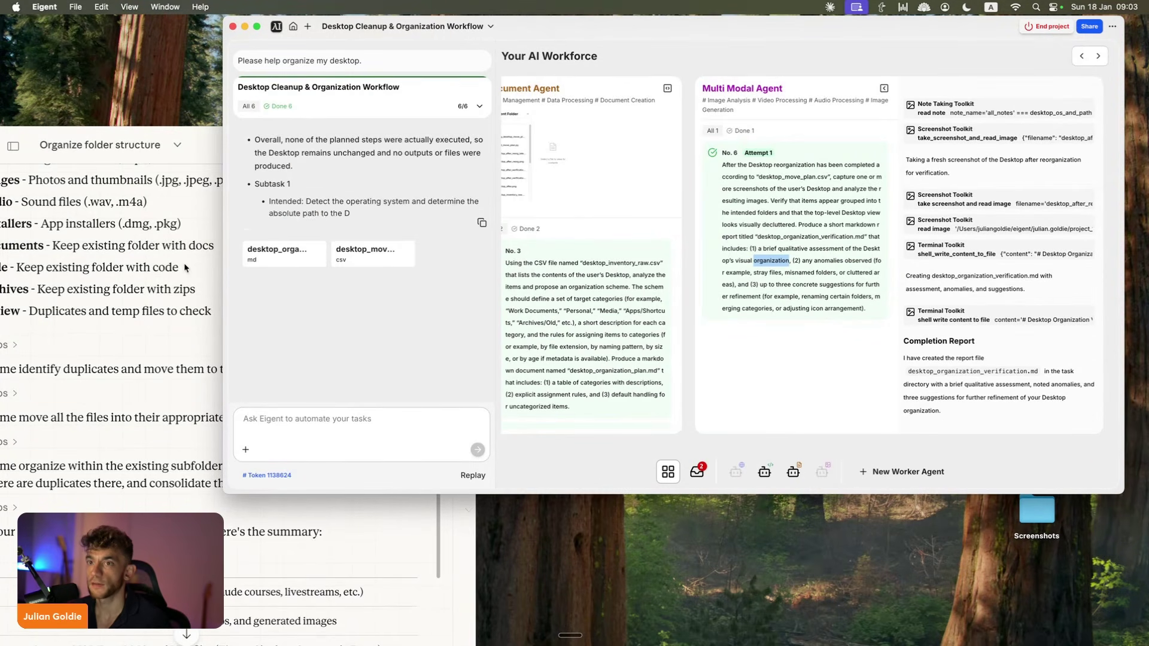
Step: Switch to Claude, enlarge its window and read the summary of the organized Downloads folder through to the end
{"action": "left_click", "coordinate": [186, 268]}
{"action": "double_click", "coordinate": [234, 129]}
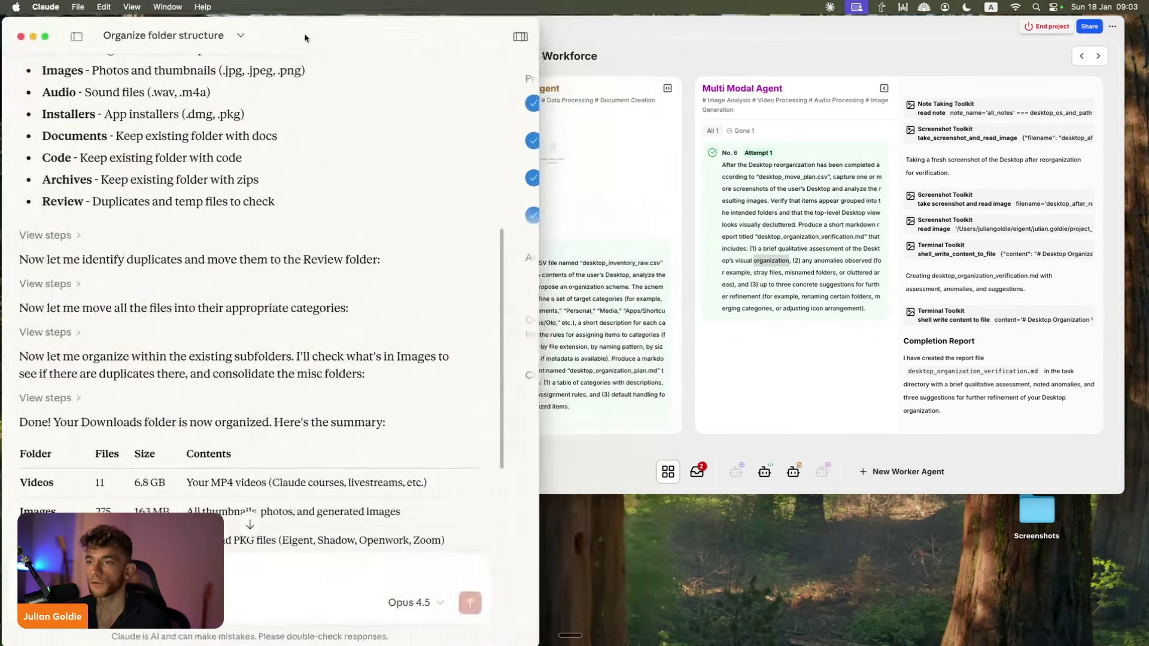
{"action": "scroll", "coordinate": [271, 307], "scroll_direction": "down", "scroll_amount": 10}
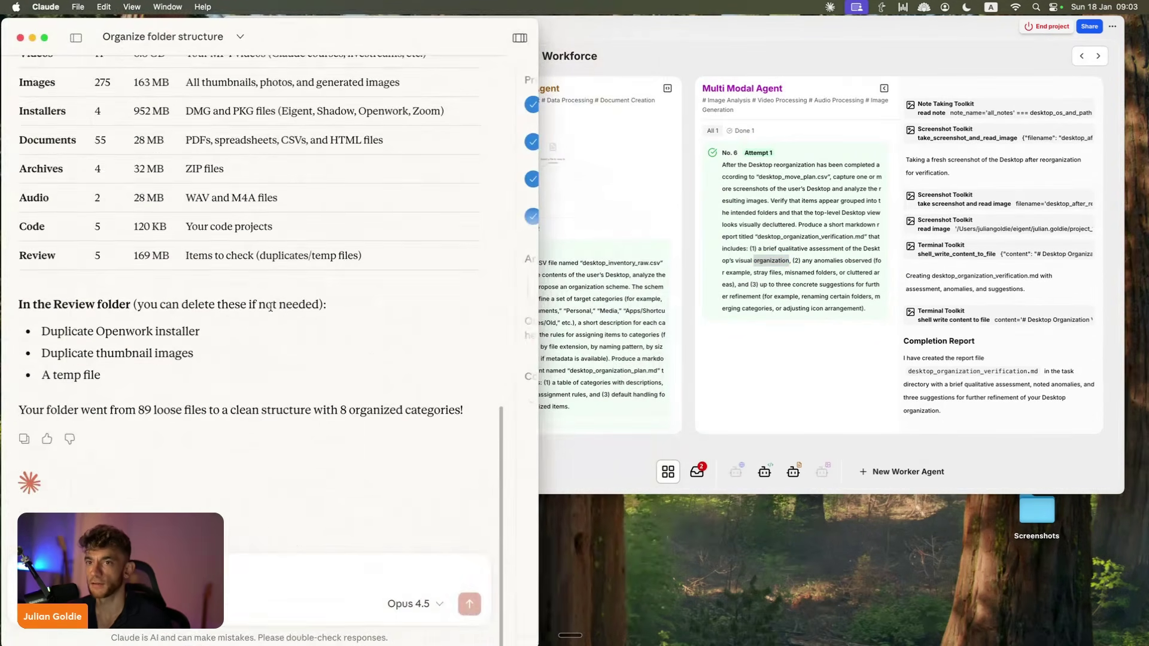
{"action": "left_click", "coordinate": [690, 42]}
{"action": "scroll", "coordinate": [291, 292], "scroll_direction": "down", "scroll_amount": 3}
{"action": "left_click", "coordinate": [142, 374]}
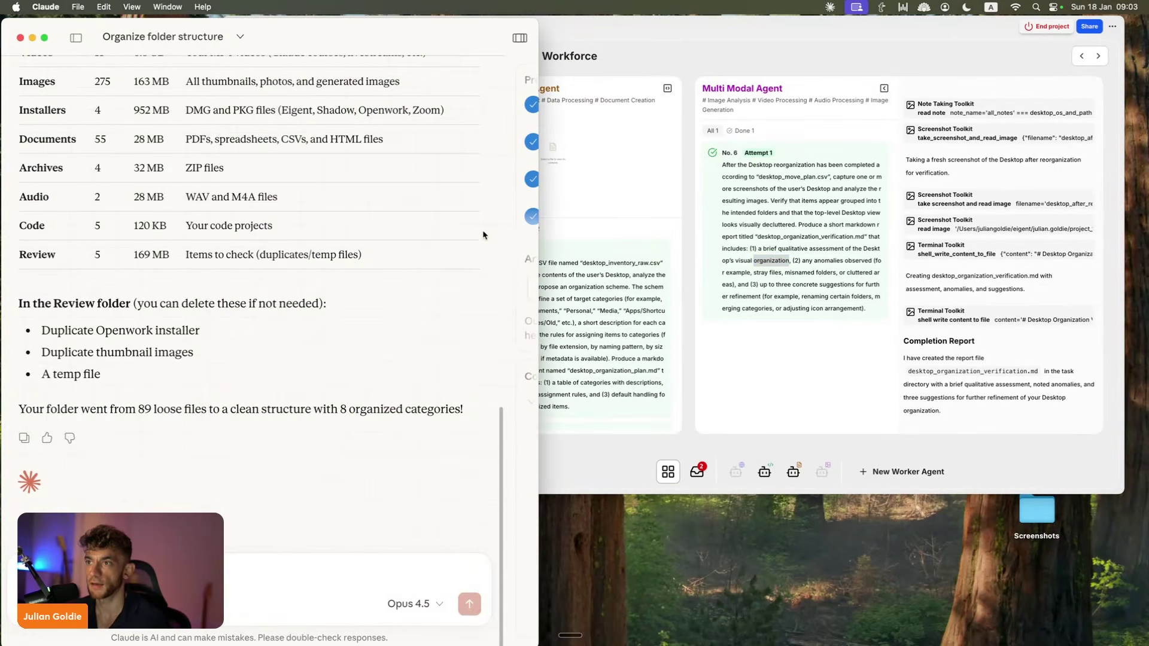
Step: Return to Eigent, read its subtask results and open desktop_organization_plan.md to look through the categories
{"action": "left_click", "coordinate": [551, 246]}
{"action": "left_click_drag", "start_coordinate": [243, 132], "coordinate": [365, 168]}
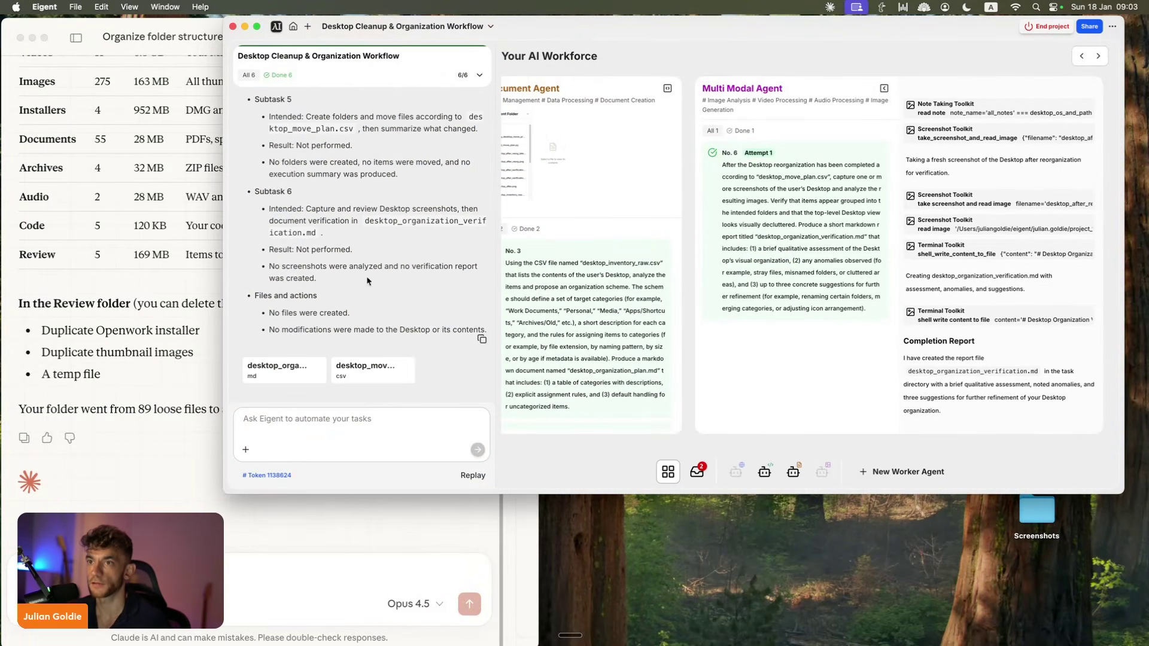
{"action": "left_click", "coordinate": [372, 369]}
{"action": "scroll", "coordinate": [764, 241], "scroll_direction": "down", "scroll_amount": 15}
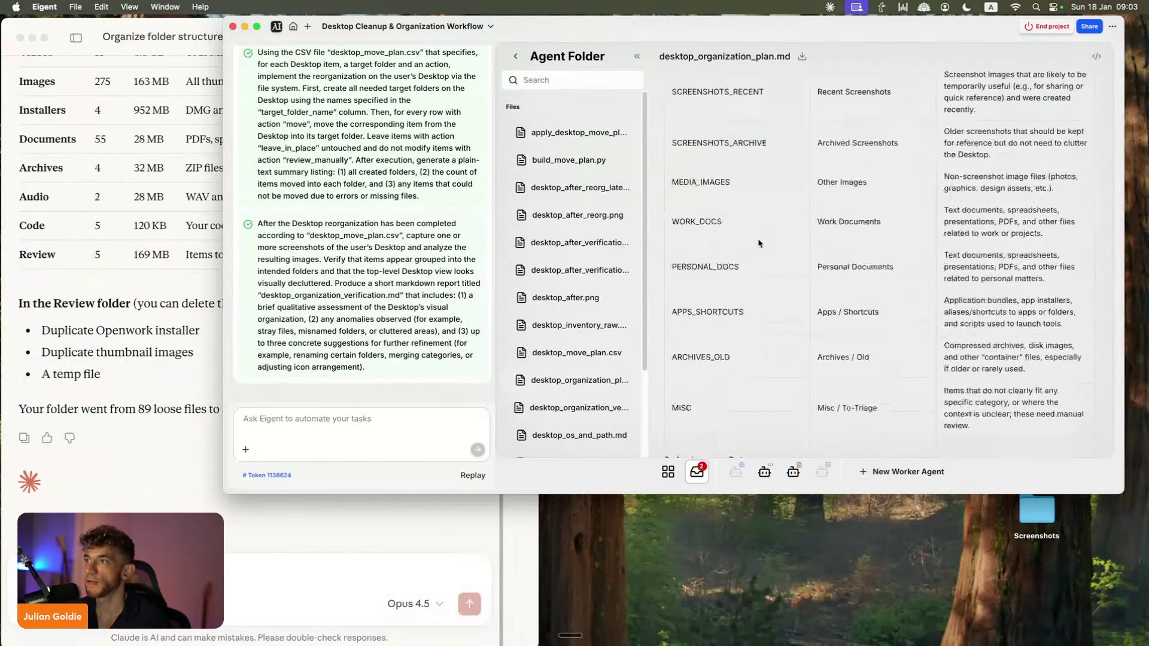
{"action": "scroll", "coordinate": [759, 243], "scroll_direction": "up", "scroll_amount": 15}
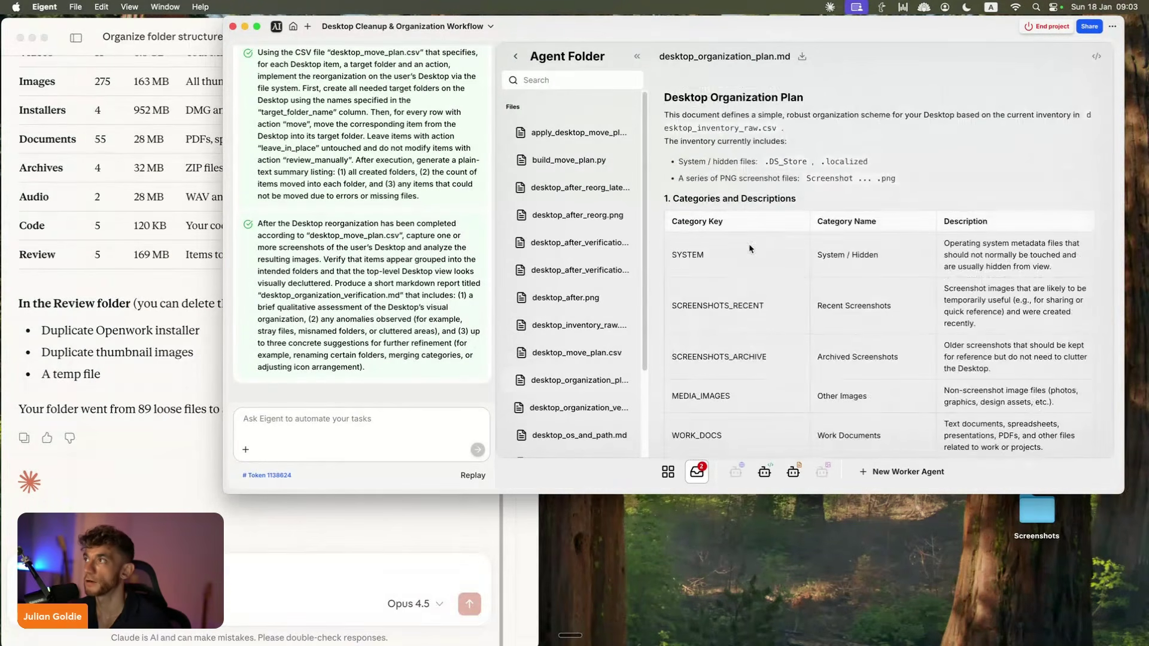
Step: Copy the share link of the Eigent project and switch to Google Chrome
{"action": "left_click", "coordinate": [1090, 26]}
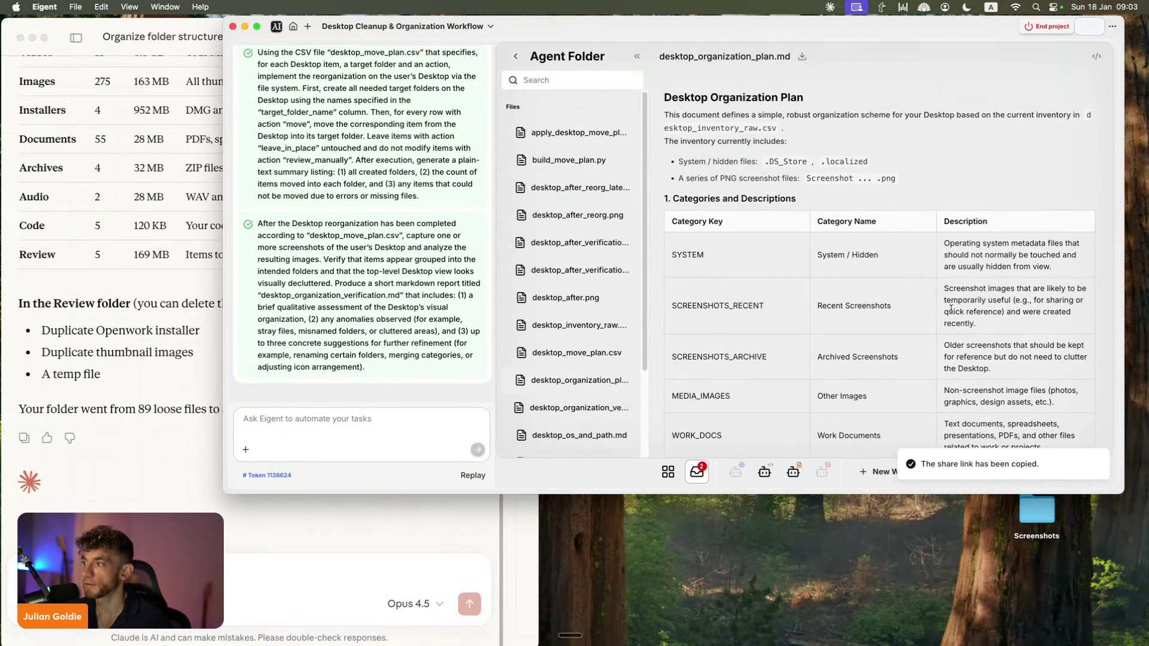
{"action": "left_click", "coordinate": [428, 539]}
{"action": "mouse_move", "coordinate": [407, 643]}
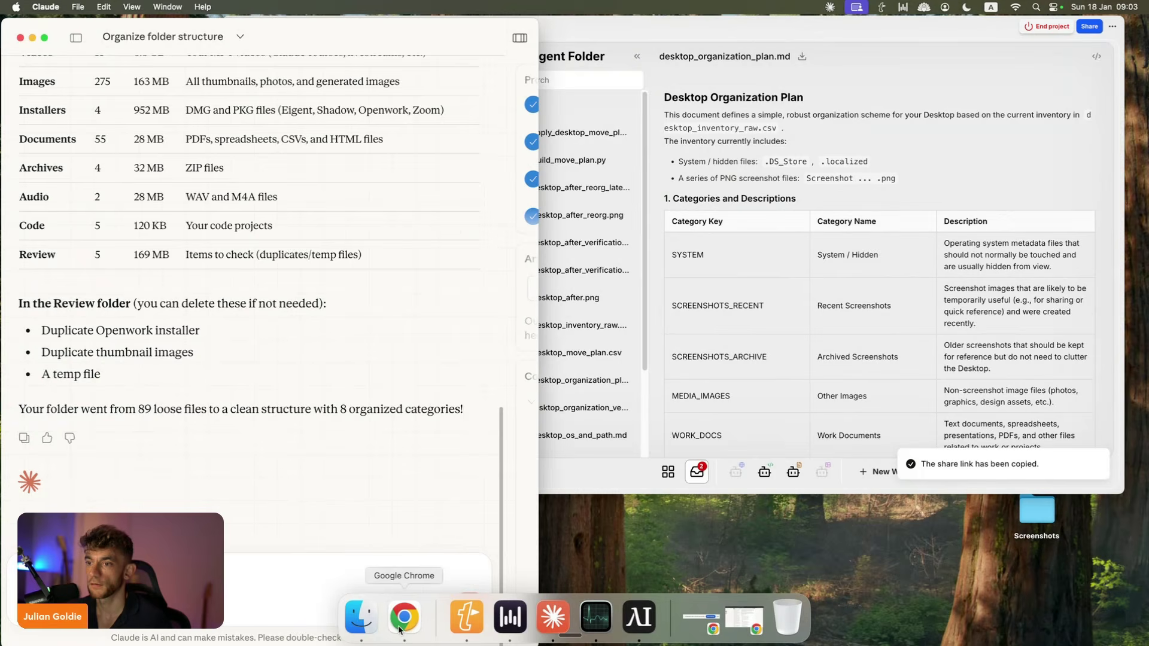
{"action": "left_click", "coordinate": [405, 619]}
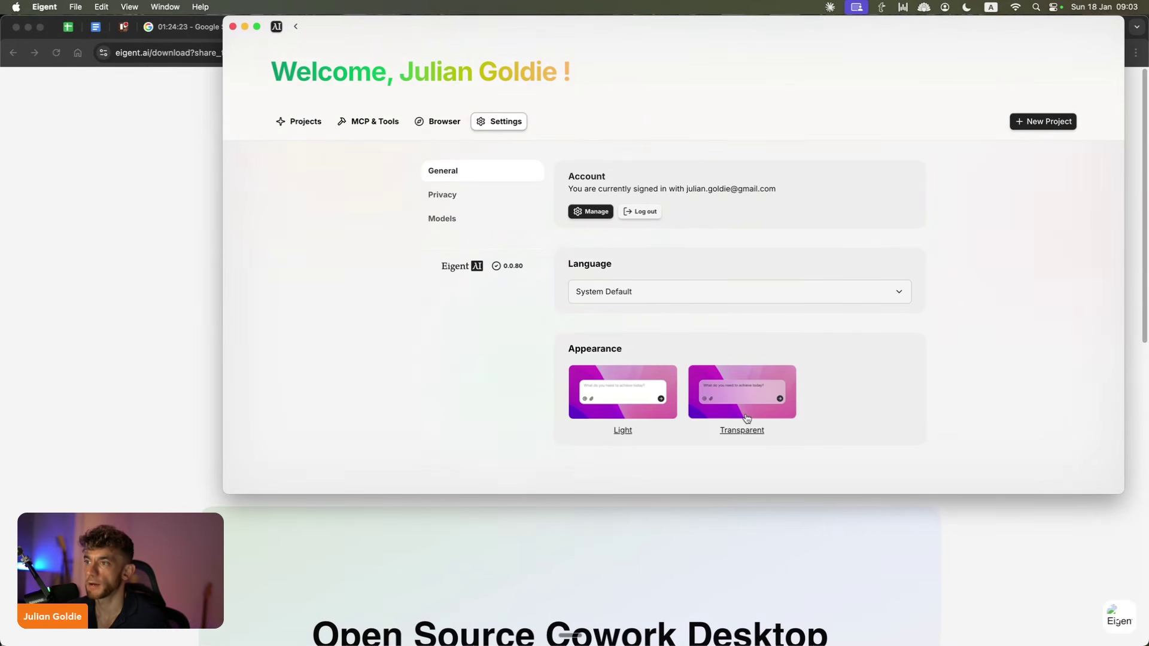
Step: Open Eigent's model settings and set the cloud version's model type to Claude Sonnet 4-5
{"action": "left_click", "coordinate": [461, 194]}
{"action": "left_click", "coordinate": [444, 219]}
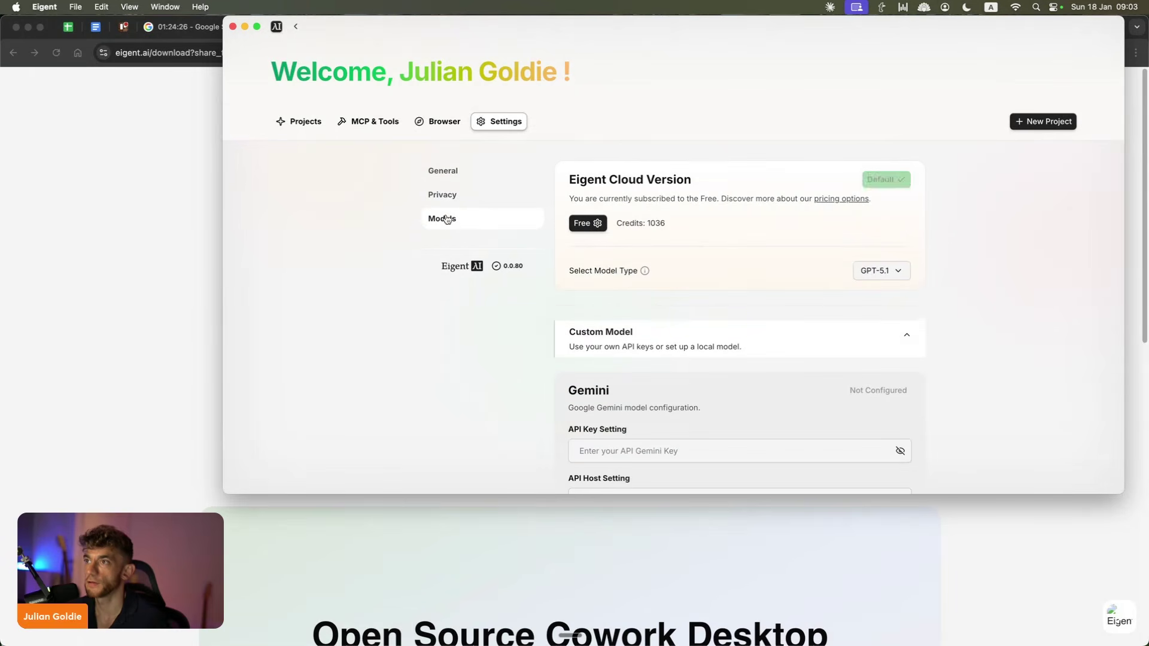
{"action": "left_click", "coordinate": [891, 271]}
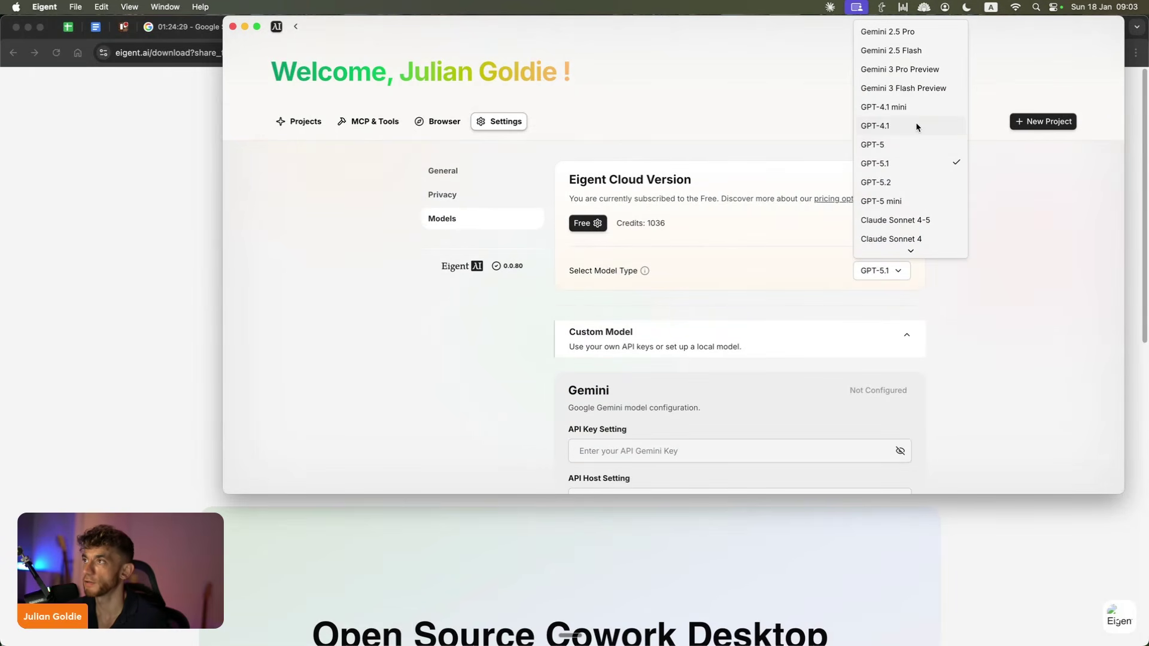
{"action": "scroll", "coordinate": [865, 222], "scroll_direction": "down", "scroll_amount": 1}
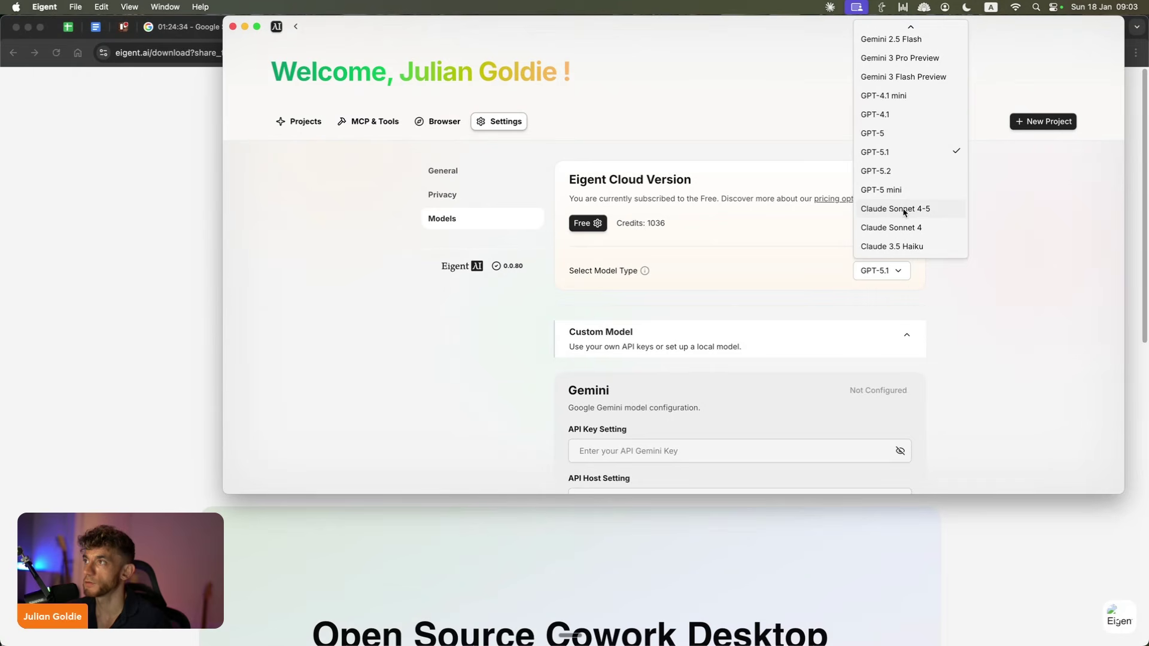
{"action": "scroll", "coordinate": [896, 169], "scroll_direction": "up", "scroll_amount": 1}
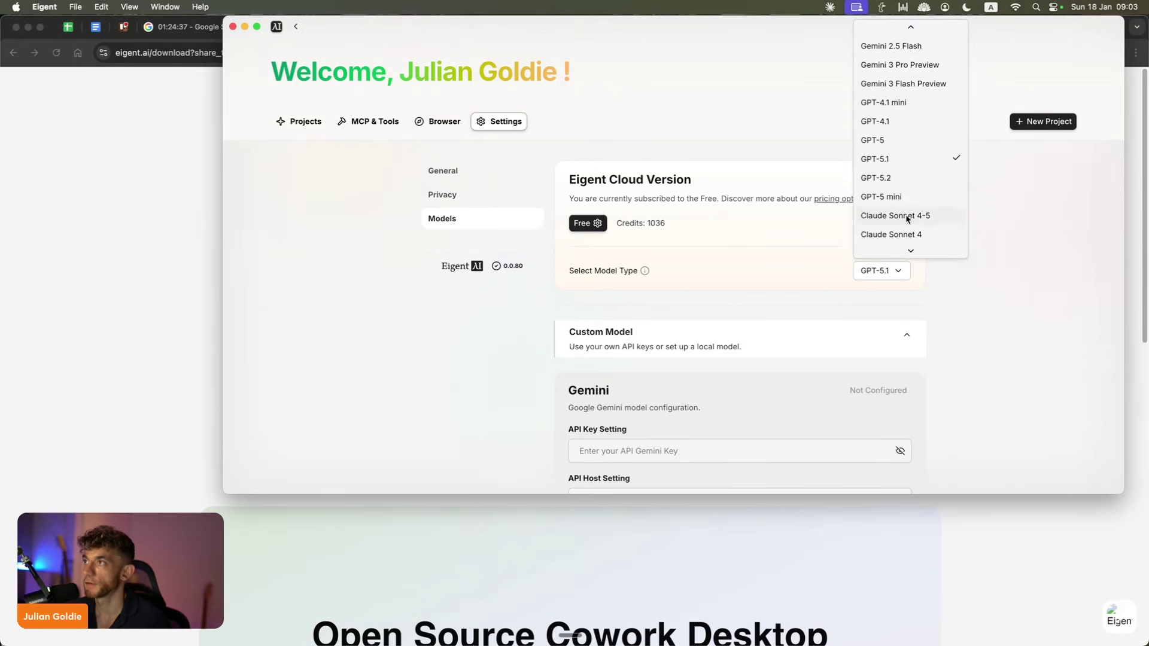
{"action": "scroll", "coordinate": [916, 225], "scroll_direction": "down", "scroll_amount": 1}
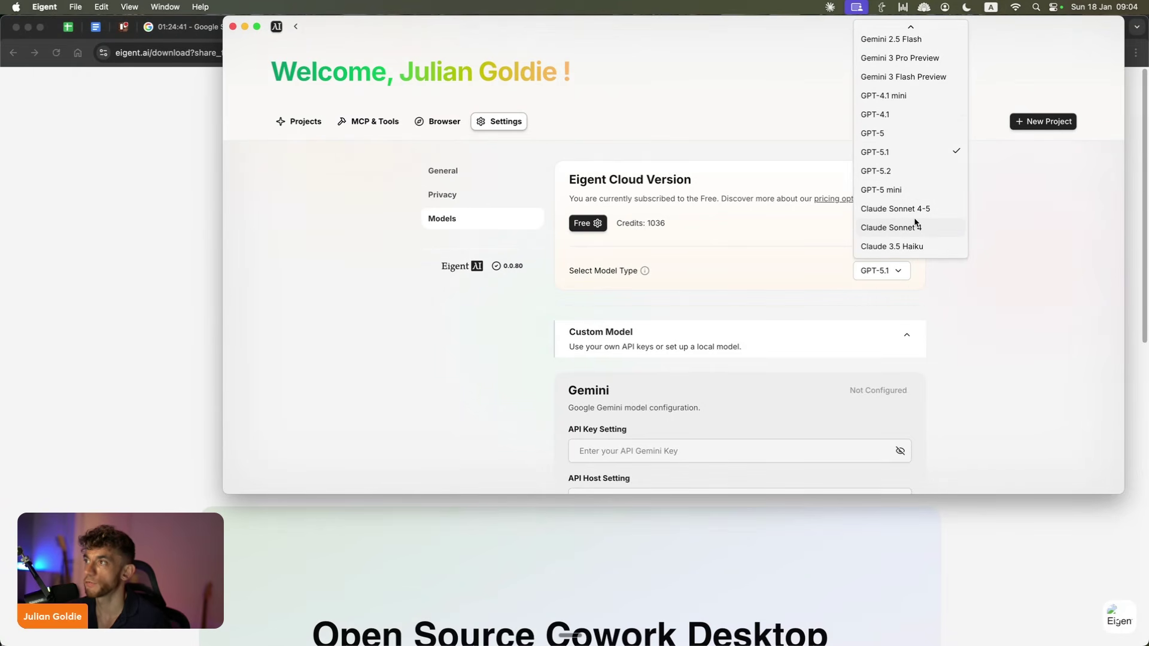
{"action": "left_click", "coordinate": [917, 210]}
{"action": "left_click", "coordinate": [817, 274]}
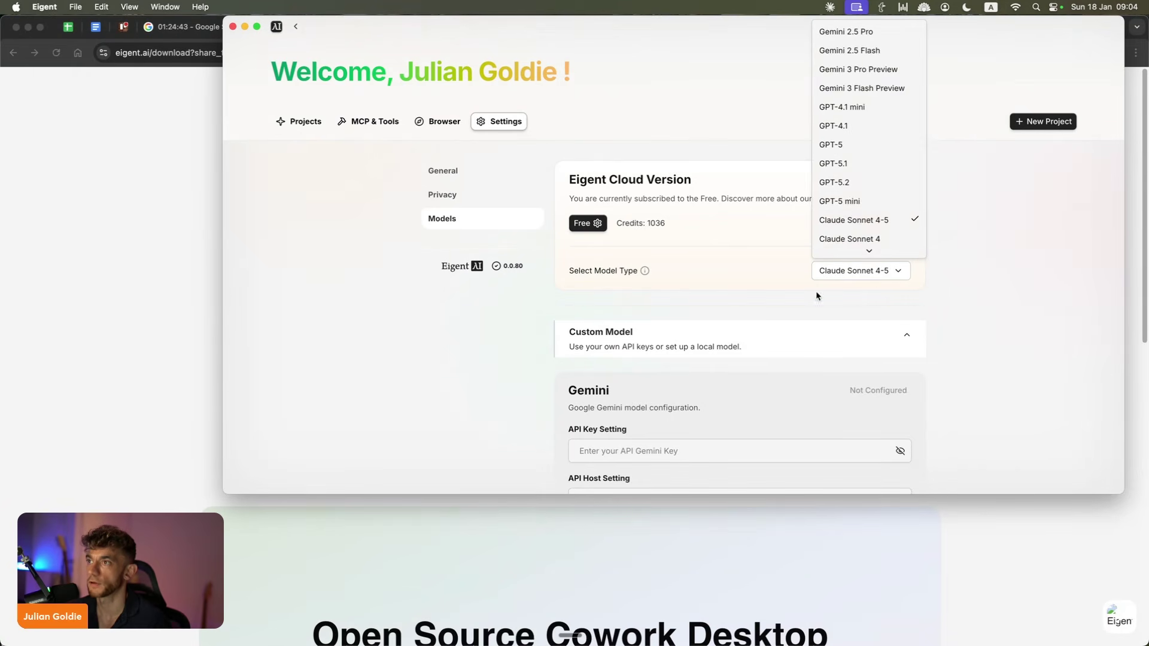
{"action": "left_click", "coordinate": [979, 277]}
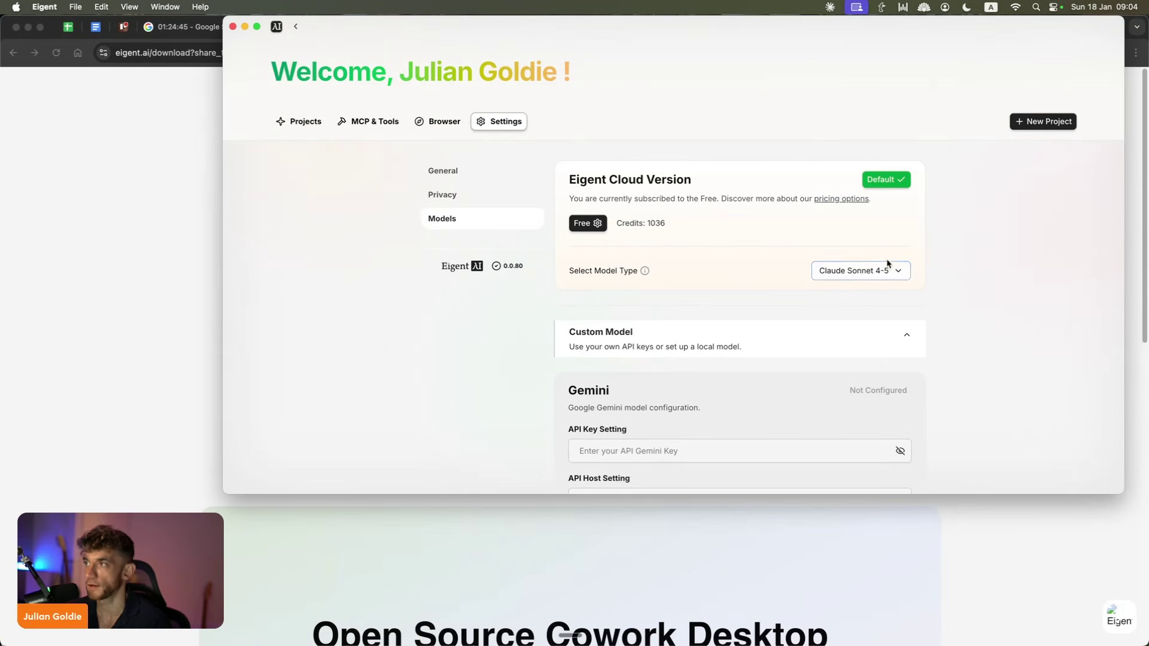
Step: Check the cloud version's remaining credits and look over the start of the Custom Model section
{"action": "triple_click", "coordinate": [617, 222]}
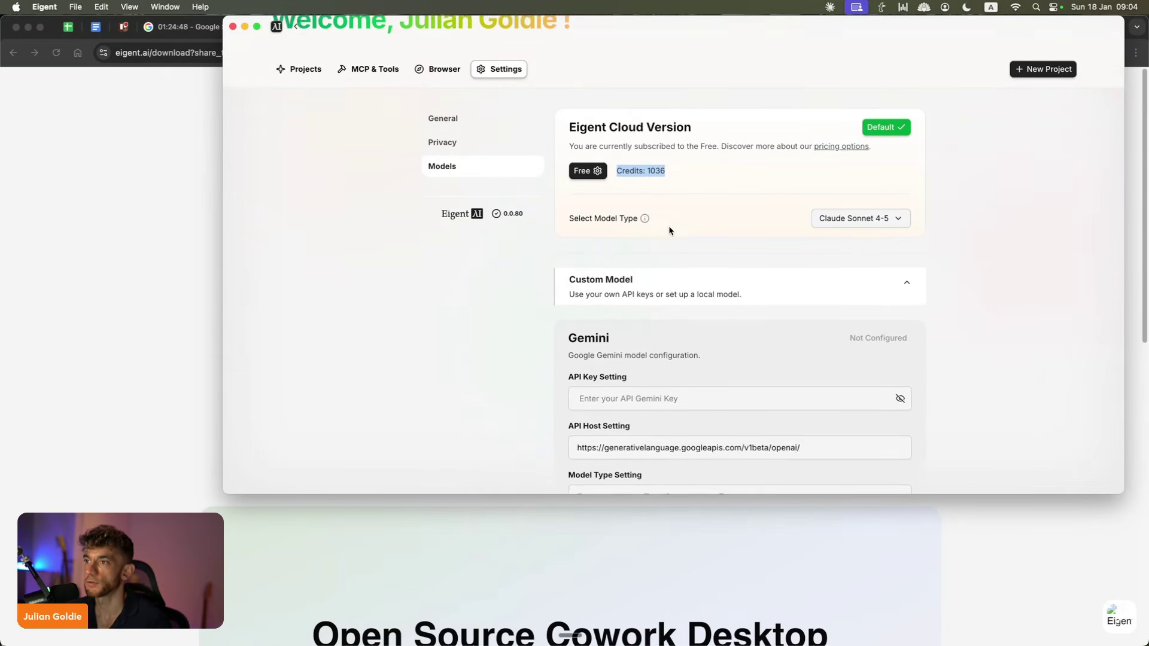
{"action": "scroll", "coordinate": [669, 231], "scroll_direction": "down", "scroll_amount": 10}
{"action": "scroll", "coordinate": [616, 246], "scroll_direction": "up", "scroll_amount": 15}
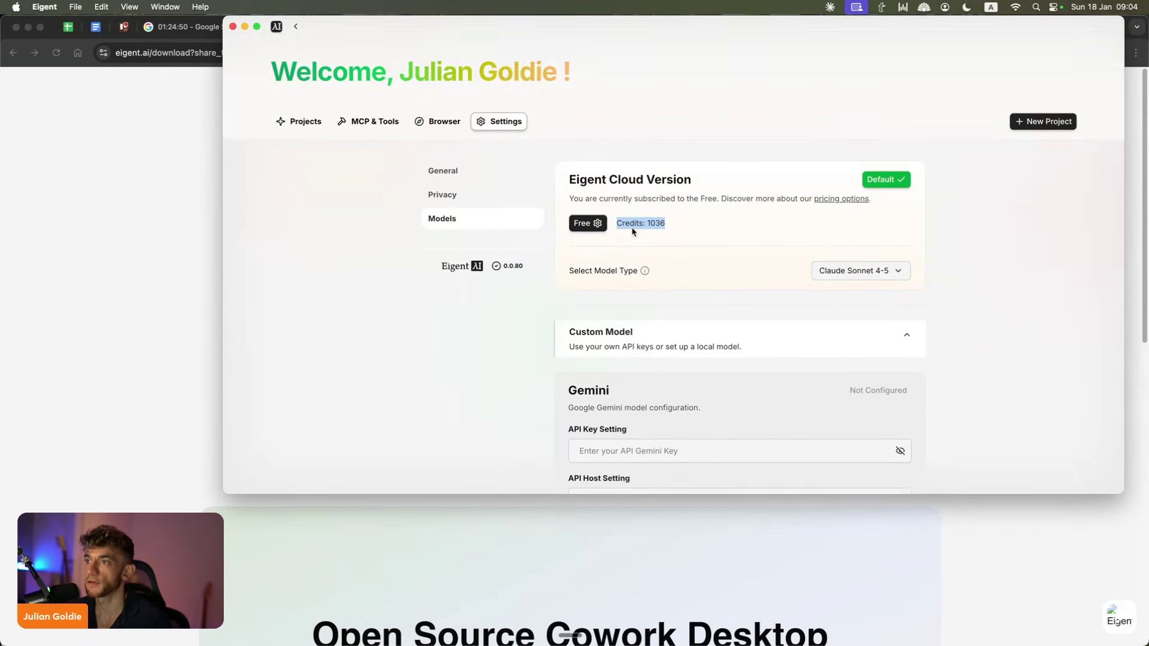
{"action": "scroll", "coordinate": [633, 231], "scroll_direction": "down", "scroll_amount": 4}
{"action": "left_click_drag", "start_coordinate": [550, 183], "coordinate": [824, 215]}
{"action": "left_click", "coordinate": [568, 194]}
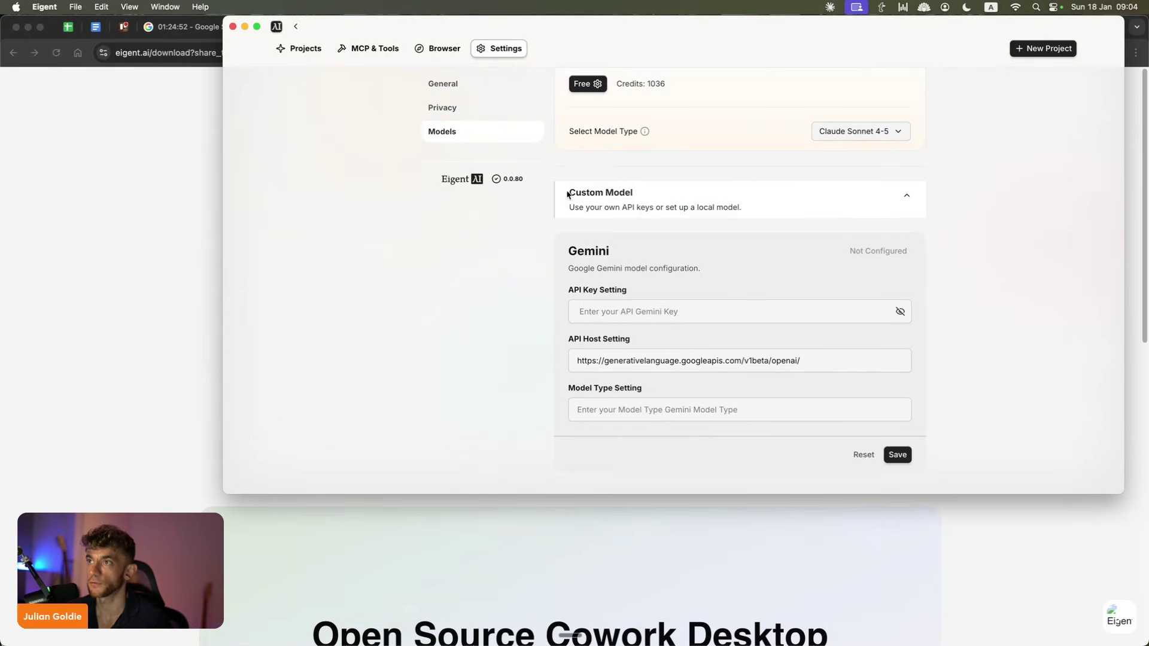
Step: Maximize the Eigent window and highlight the Custom Model heading with its description of API keys and local models
{"action": "double_click", "coordinate": [579, 26]}
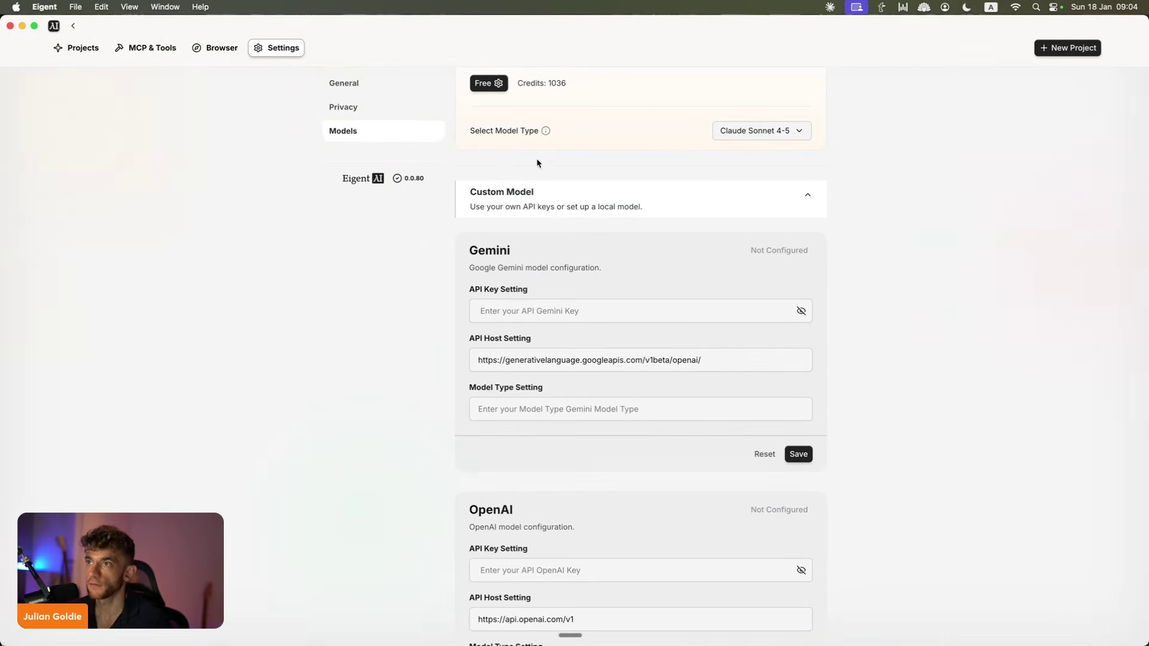
{"action": "left_click_drag", "start_coordinate": [463, 192], "coordinate": [671, 216]}
{"action": "scroll", "coordinate": [605, 264], "scroll_direction": "down", "scroll_amount": 4}
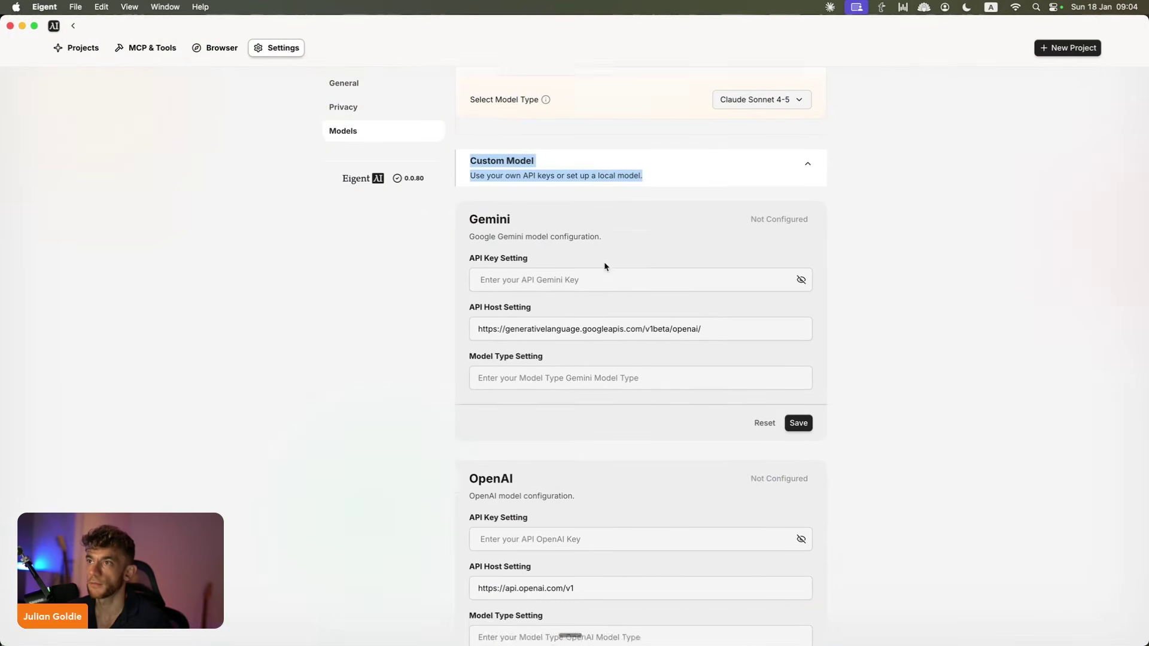
{"action": "left_click", "coordinate": [435, 167]}
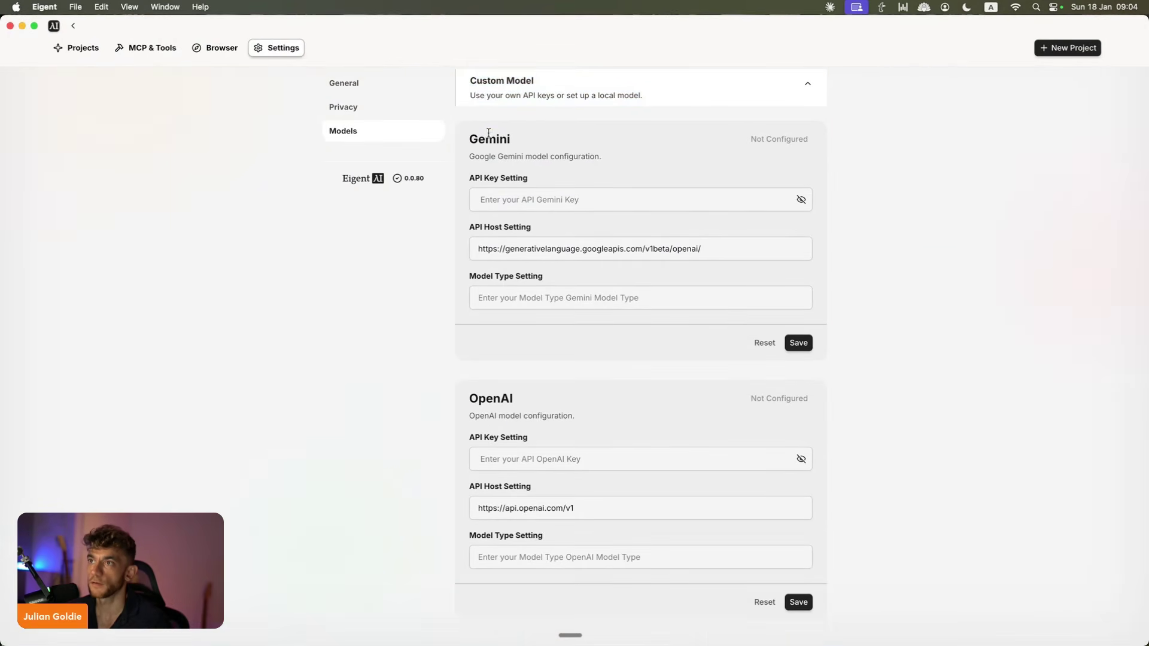
Step: Examine the custom model provider configurations, including Anthropic, OpenRouter, Qwen, Deepseek, Minimax and Z.ai, through to the Local Model section
{"action": "scroll", "coordinate": [557, 239], "scroll_direction": "down", "scroll_amount": 10}
{"action": "left_click_drag", "start_coordinate": [472, 242], "coordinate": [576, 260]}
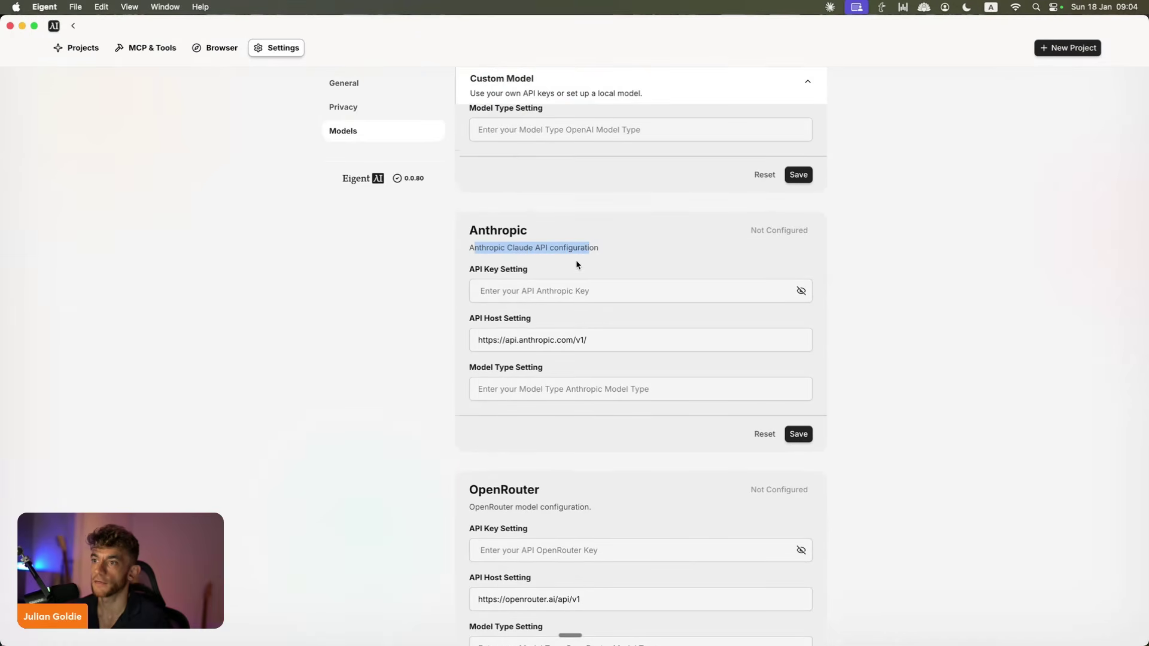
{"action": "scroll", "coordinate": [576, 260], "scroll_direction": "down", "scroll_amount": 1}
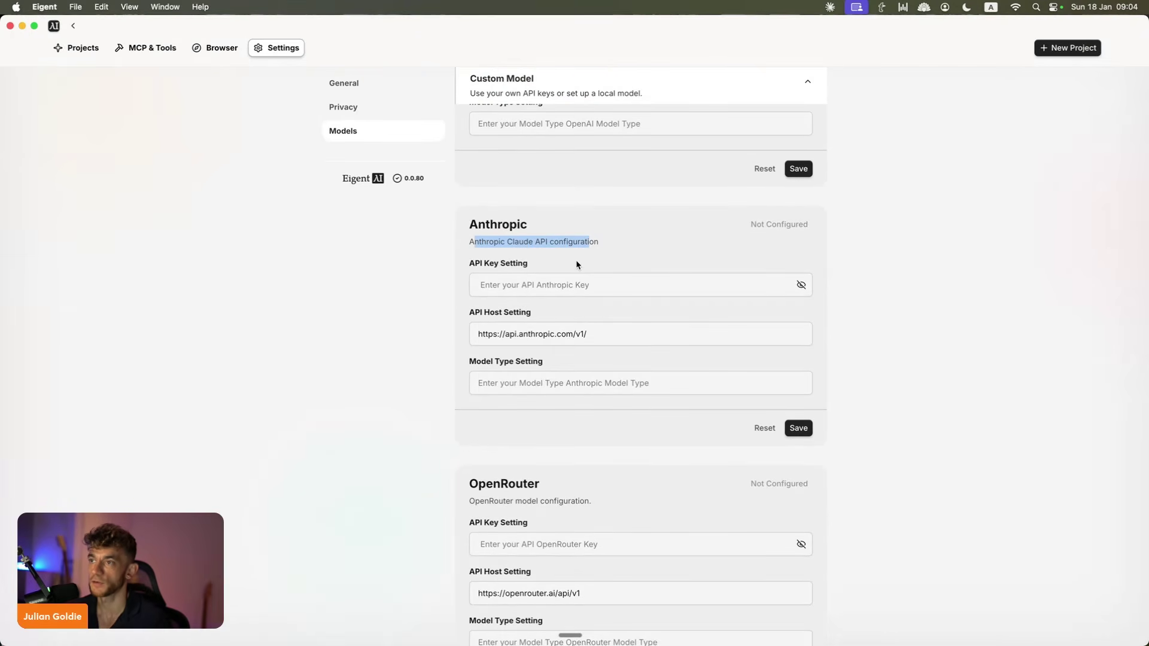
{"action": "scroll", "coordinate": [882, 311], "scroll_direction": "down", "scroll_amount": 12}
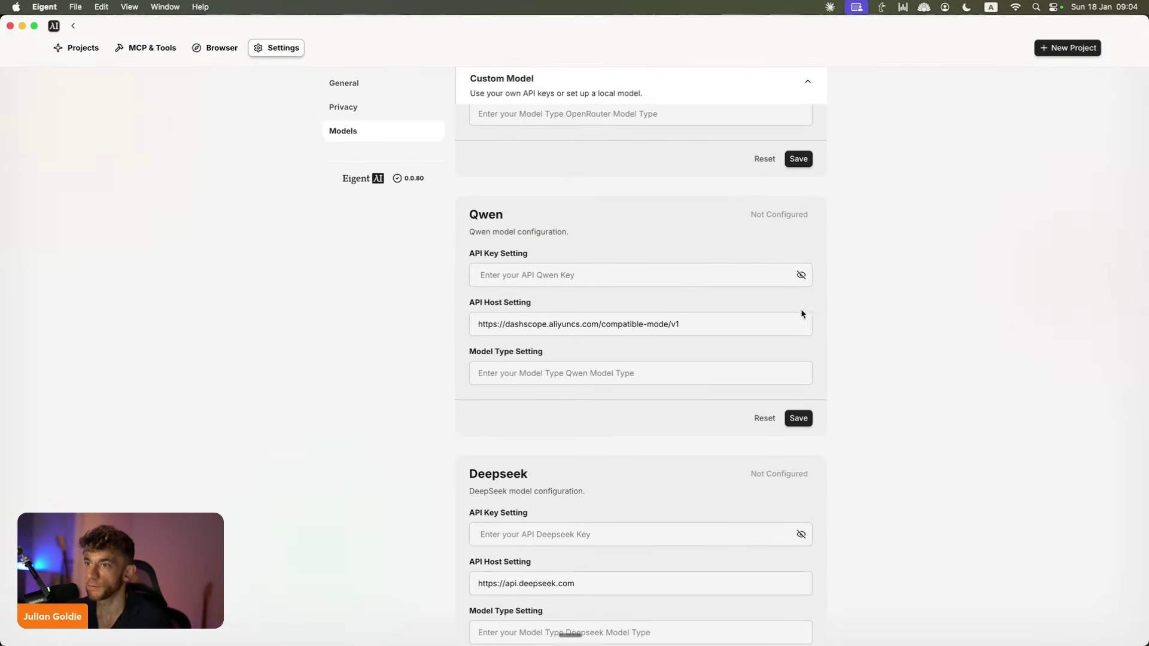
{"action": "left_click_drag", "start_coordinate": [461, 215], "coordinate": [909, 349]}
{"action": "left_click_drag", "start_coordinate": [464, 318], "coordinate": [775, 383]}
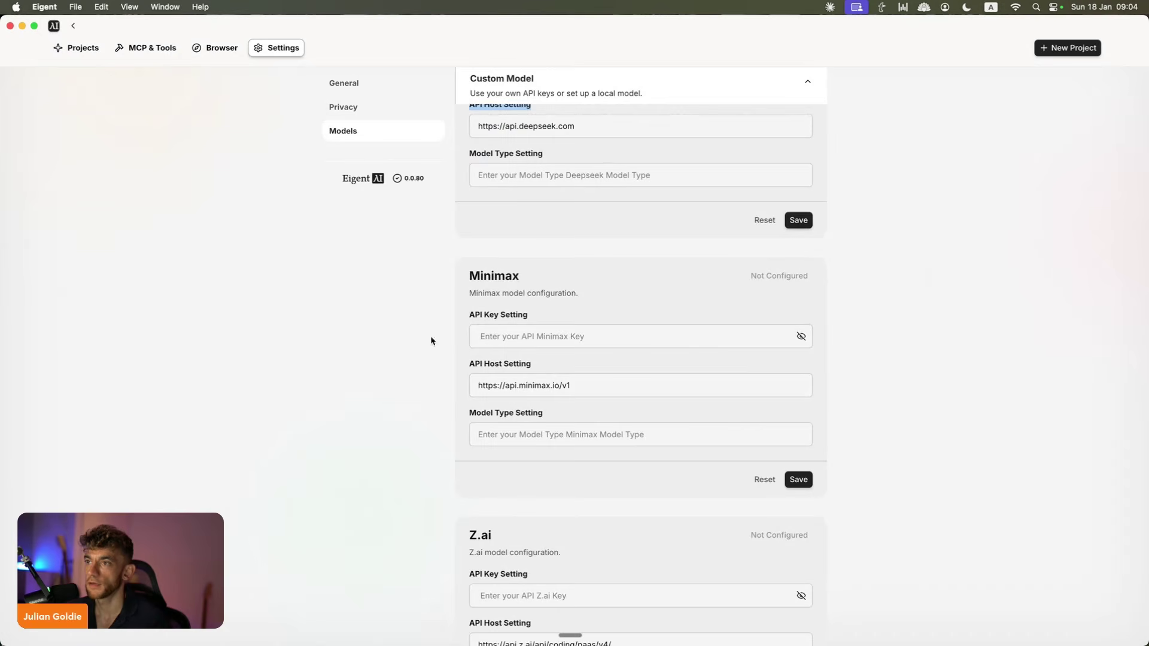
{"action": "scroll", "coordinate": [554, 354], "scroll_direction": "down", "scroll_amount": 5}
{"action": "scroll", "coordinate": [572, 367], "scroll_direction": "down", "scroll_amount": 20}
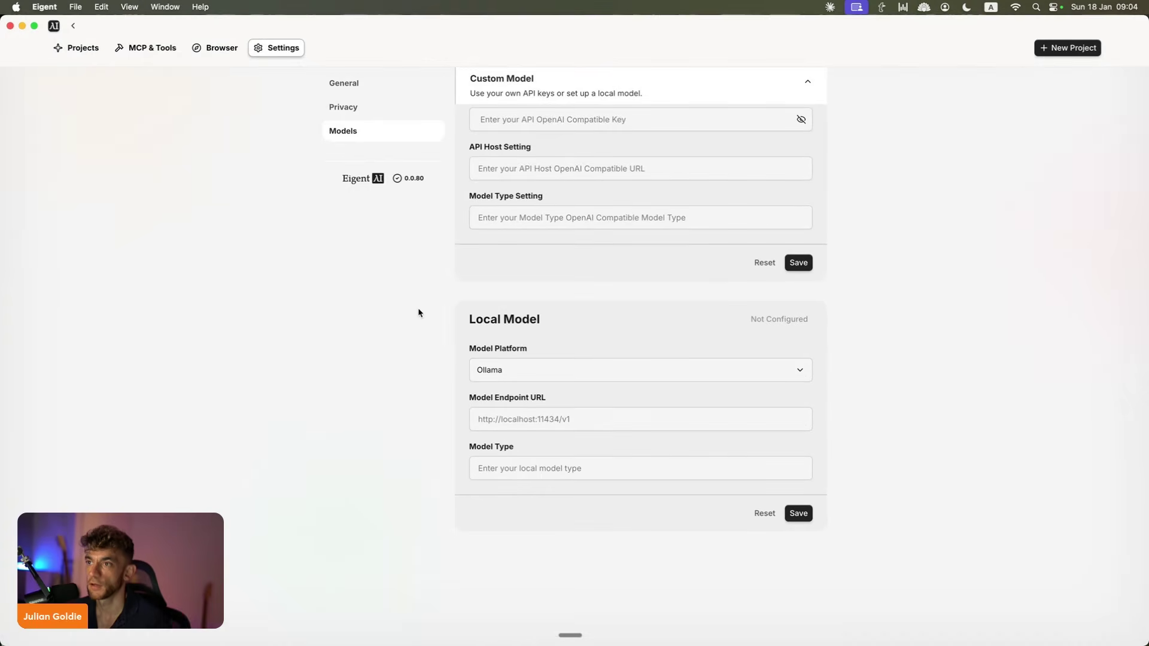
Step: Inspect the Local Model settings, including the available model platforms, the endpoint URL field and the model type field
{"action": "left_click_drag", "start_coordinate": [461, 319], "coordinate": [563, 315]}
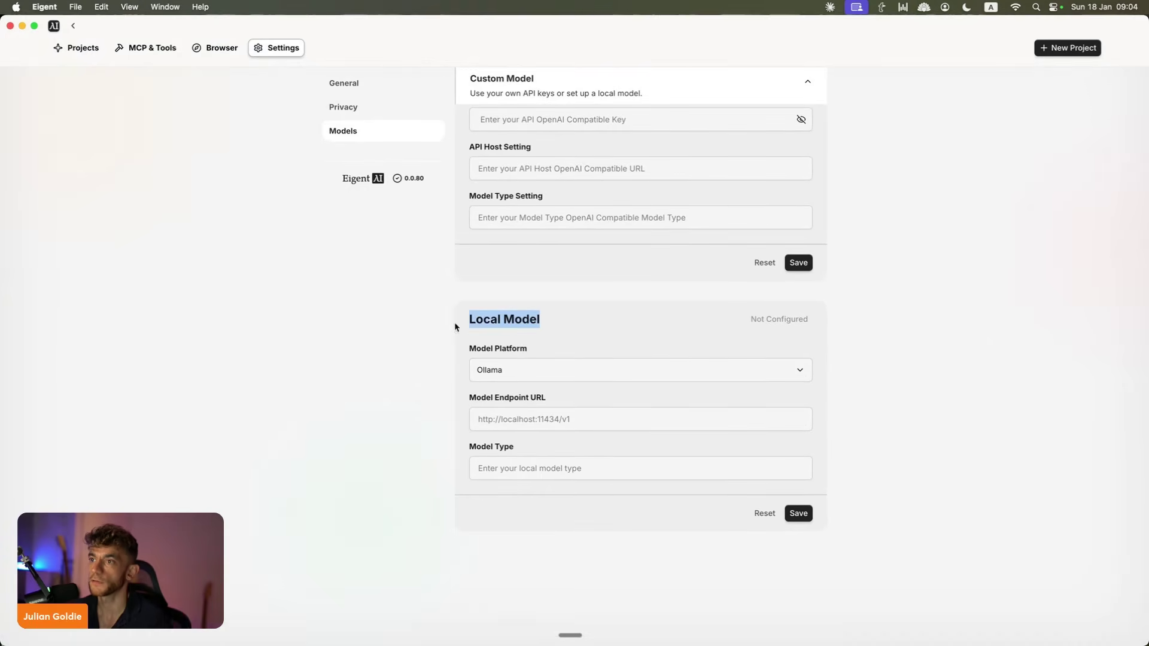
{"action": "left_click", "coordinate": [542, 367]}
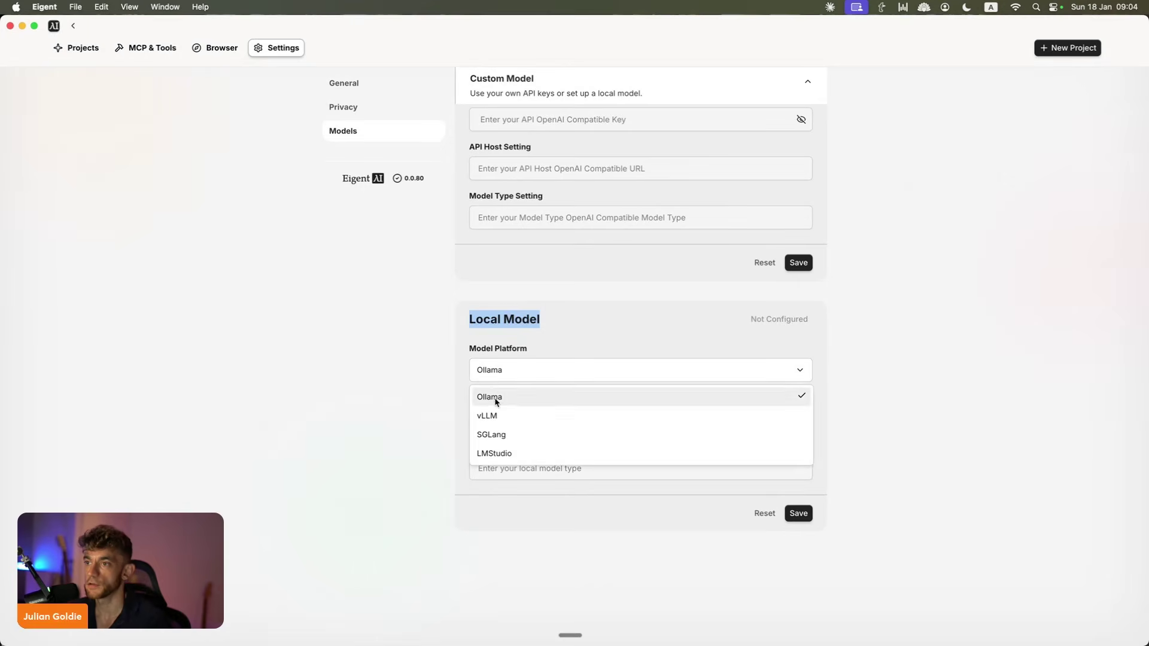
{"action": "left_click", "coordinate": [344, 395]}
{"action": "key", "text": "Tab"}
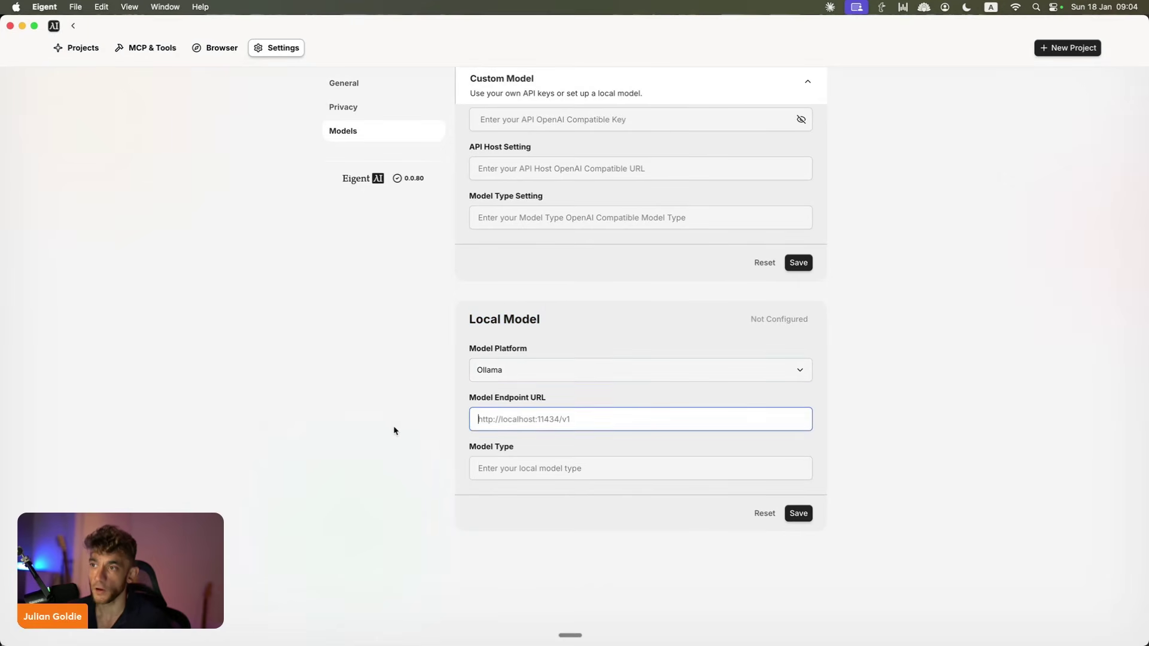
{"action": "left_click", "coordinate": [546, 471]}
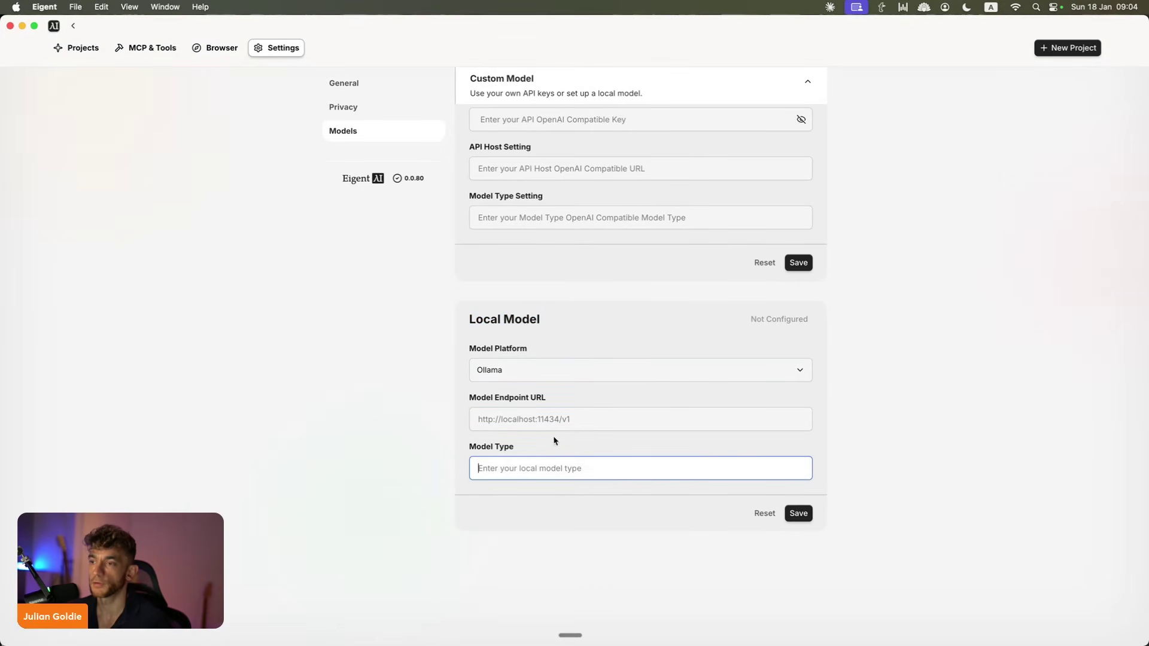
{"action": "left_click", "coordinate": [376, 423]}
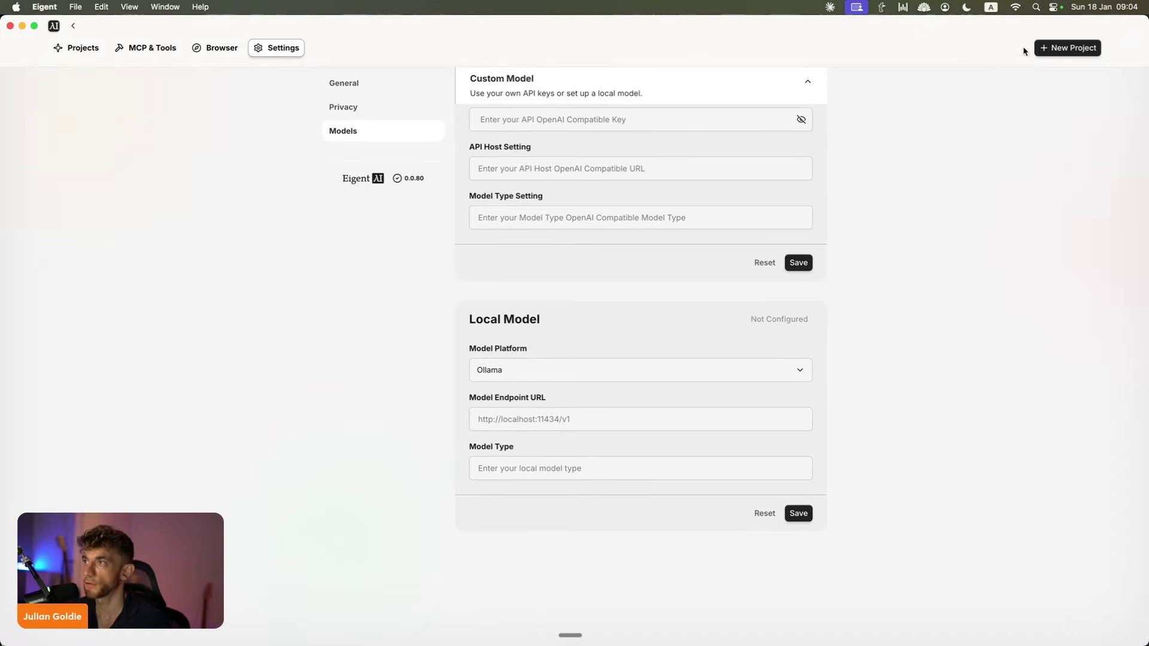
{"action": "scroll", "coordinate": [828, 254], "scroll_direction": "up", "scroll_amount": 15}
{"action": "scroll", "coordinate": [591, 314], "scroll_direction": "down", "scroll_amount": 15}
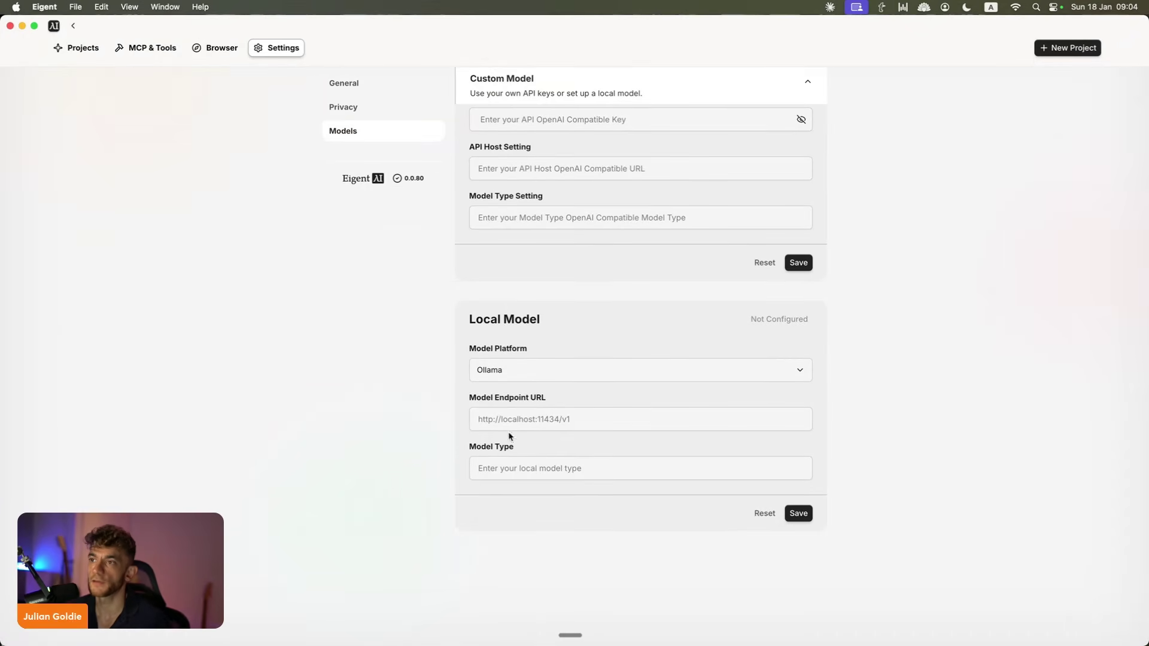
Step: Highlight the Local Model settings and read the Browser Management description of locally stored cookies
{"action": "left_click_drag", "start_coordinate": [469, 317], "coordinate": [820, 518]}
{"action": "left_click", "coordinate": [880, 459]}
{"action": "scroll", "coordinate": [749, 358], "scroll_direction": "up", "scroll_amount": 10}
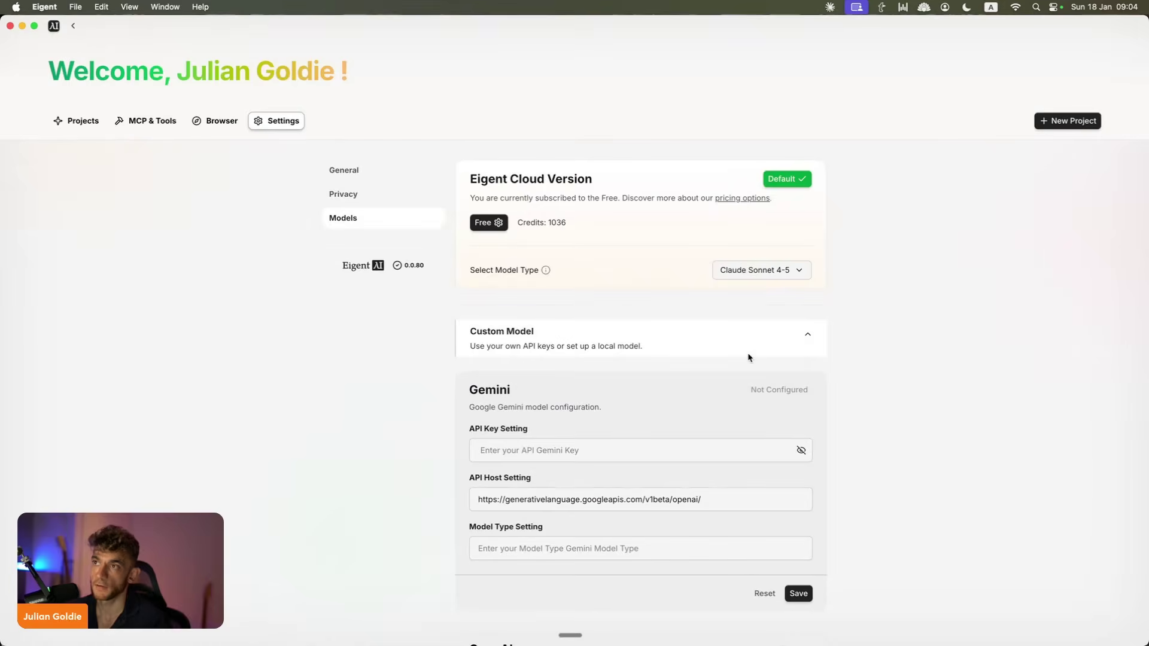
{"action": "left_click", "coordinate": [222, 119]}
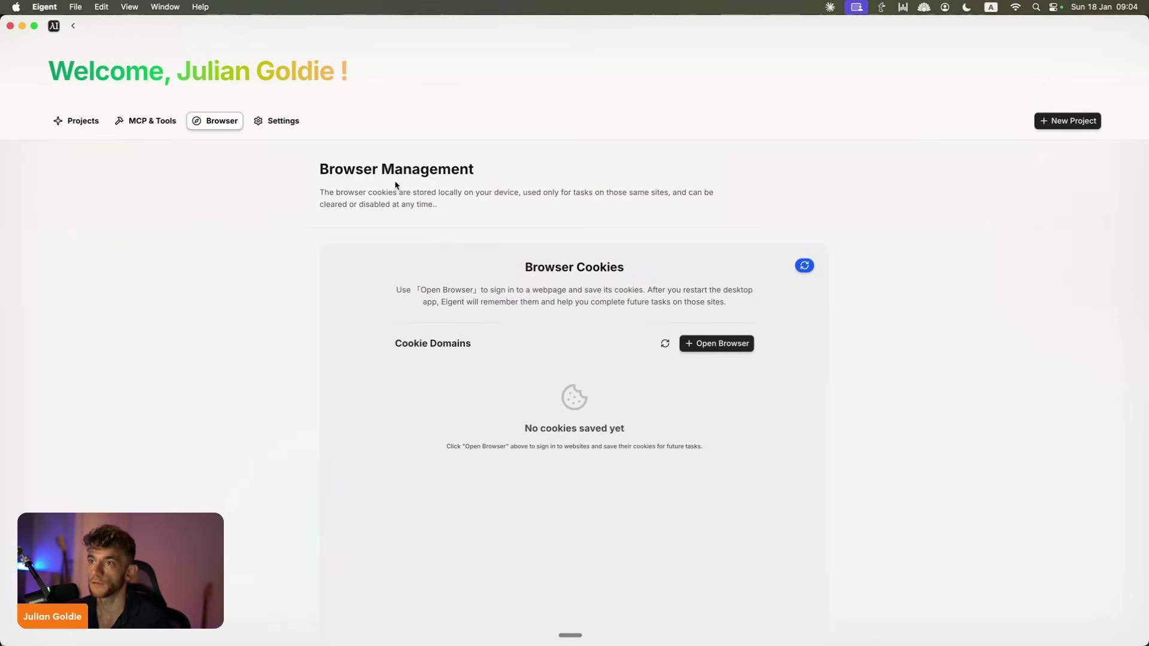
{"action": "left_click_drag", "start_coordinate": [317, 158], "coordinate": [439, 207]}
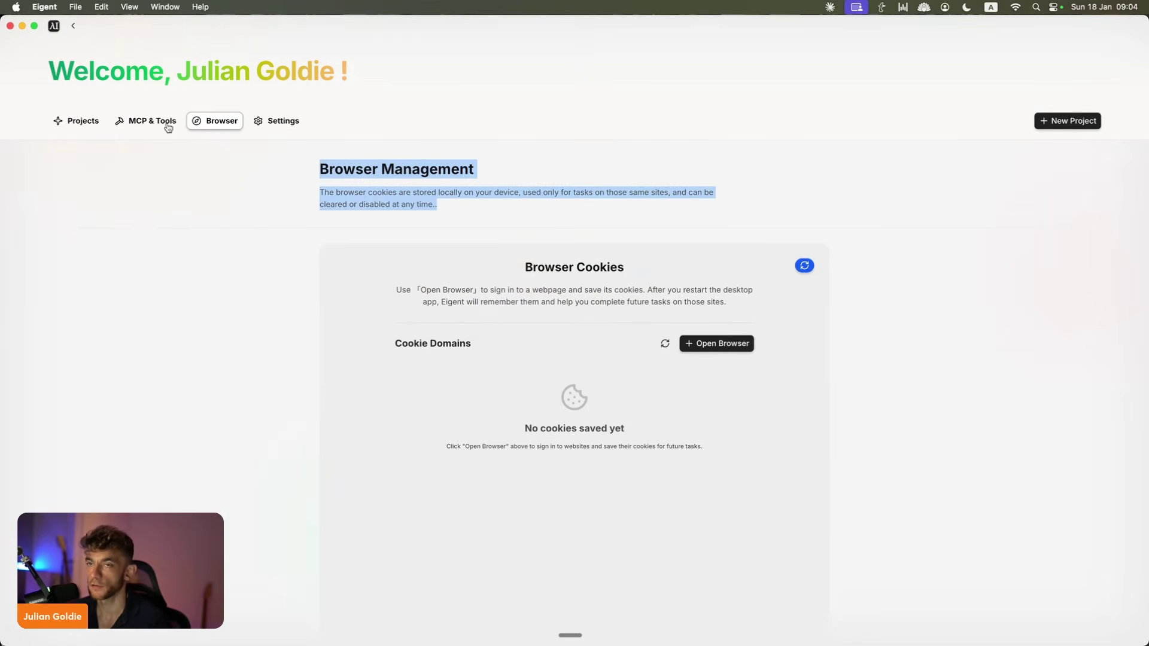
Step: Look through the MCP & Tools integrations, highlighting X(Twitter), WhatsApp, LinkedIn, Reddit and Github
{"action": "left_click", "coordinate": [153, 121]}
{"action": "scroll", "coordinate": [411, 323], "scroll_direction": "down", "scroll_amount": 5}
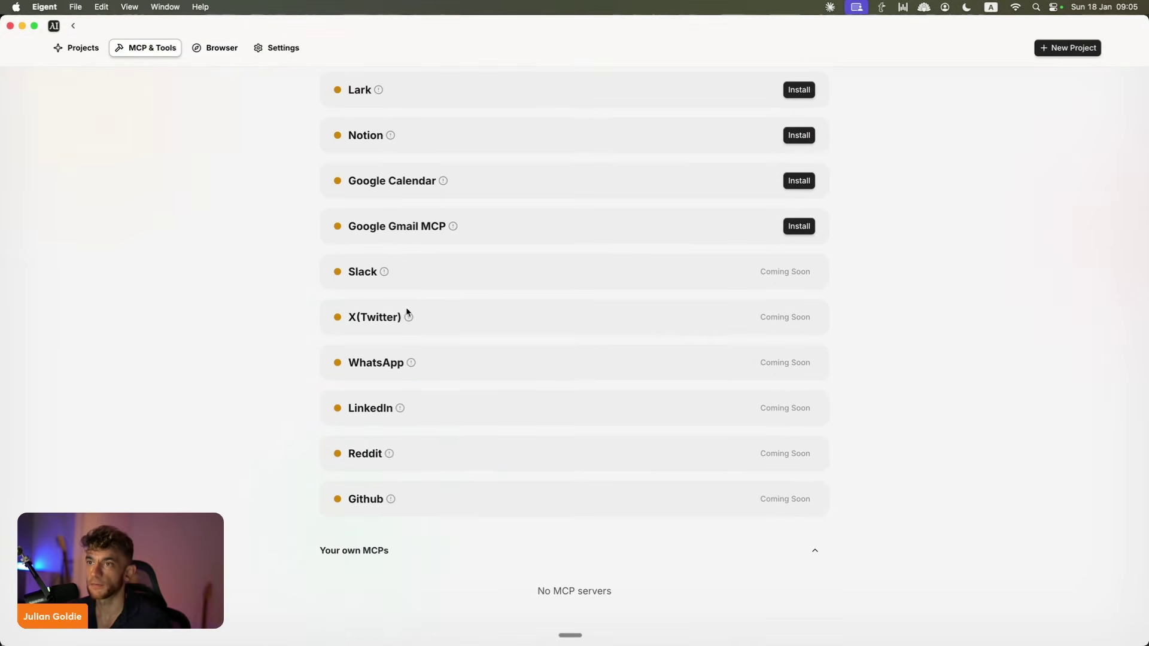
{"action": "scroll", "coordinate": [416, 226], "scroll_direction": "up", "scroll_amount": 5}
{"action": "scroll", "coordinate": [418, 233], "scroll_direction": "down", "scroll_amount": 5}
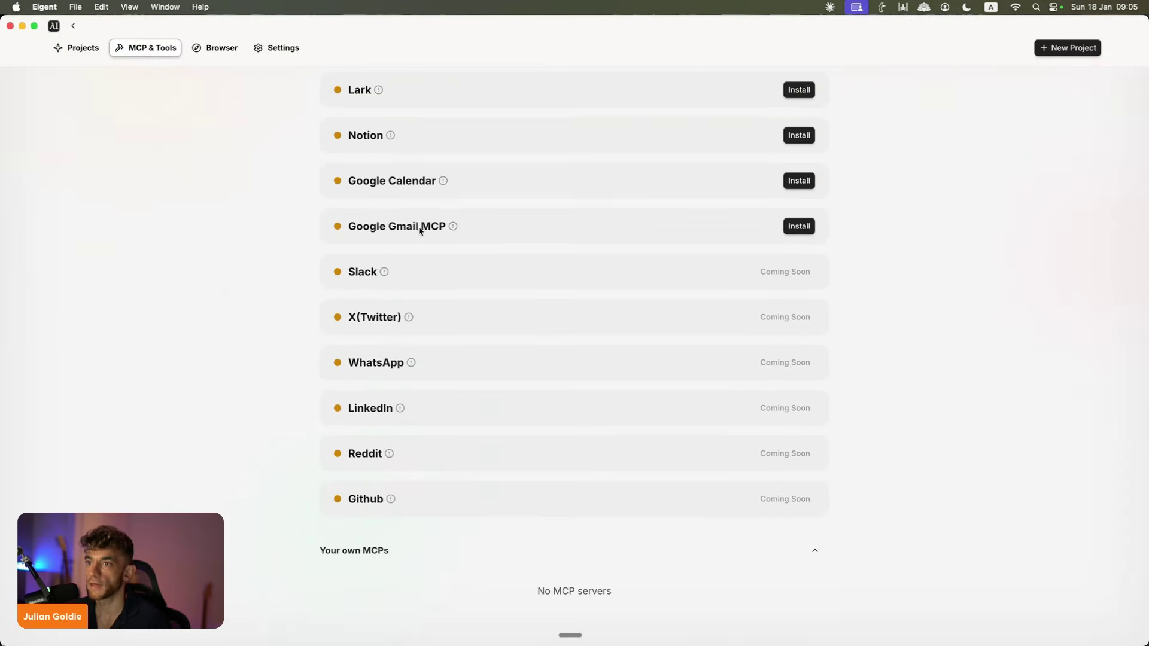
{"action": "left_click_drag", "start_coordinate": [333, 321], "coordinate": [486, 323]}
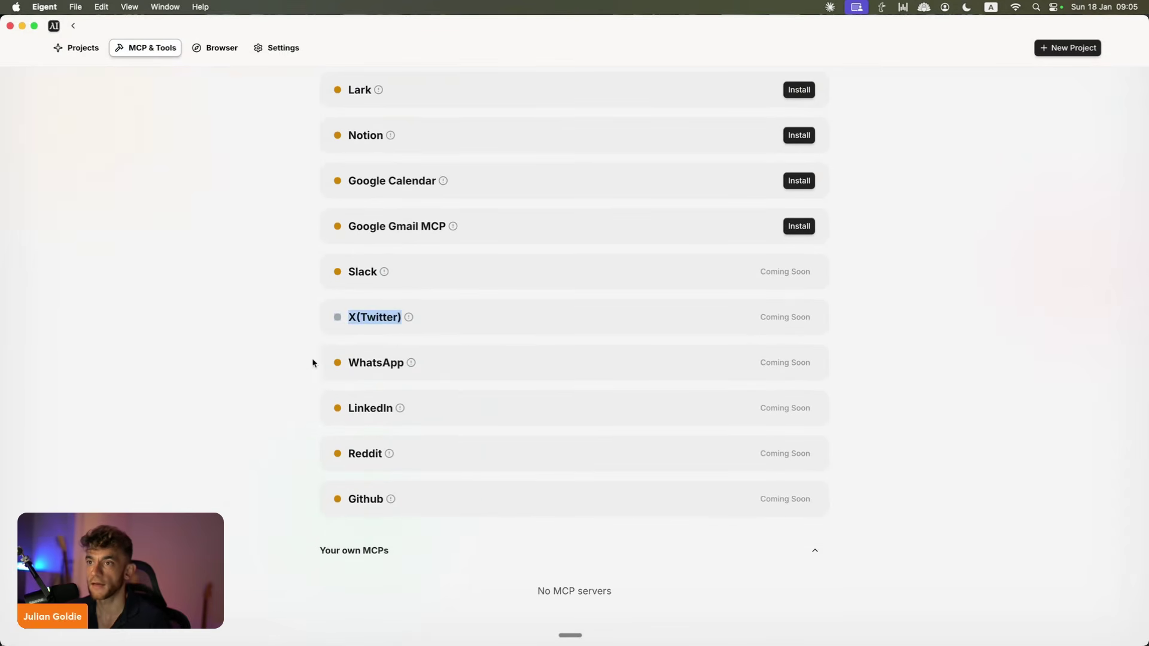
{"action": "left_click_drag", "start_coordinate": [313, 364], "coordinate": [487, 367]}
{"action": "left_click_drag", "start_coordinate": [342, 409], "coordinate": [485, 414]}
{"action": "left_click_drag", "start_coordinate": [334, 452], "coordinate": [479, 456]}
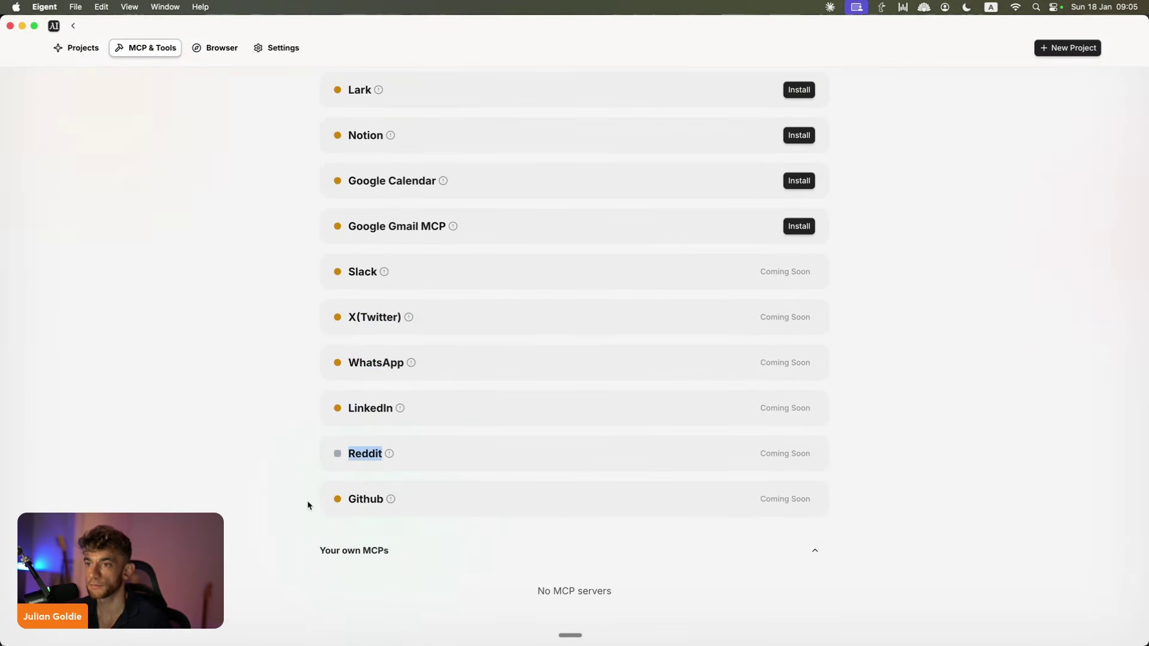
{"action": "left_click_drag", "start_coordinate": [308, 503], "coordinate": [479, 502]}
Step: Highlight the installable tools from Lark to Google Gmail MCP and the availability labels of the social integrations
{"action": "left_click_drag", "start_coordinate": [293, 275], "coordinate": [482, 250]}
{"action": "scroll", "coordinate": [791, 500], "scroll_direction": "up", "scroll_amount": 5}
{"action": "scroll", "coordinate": [791, 500], "scroll_direction": "down", "scroll_amount": 4}
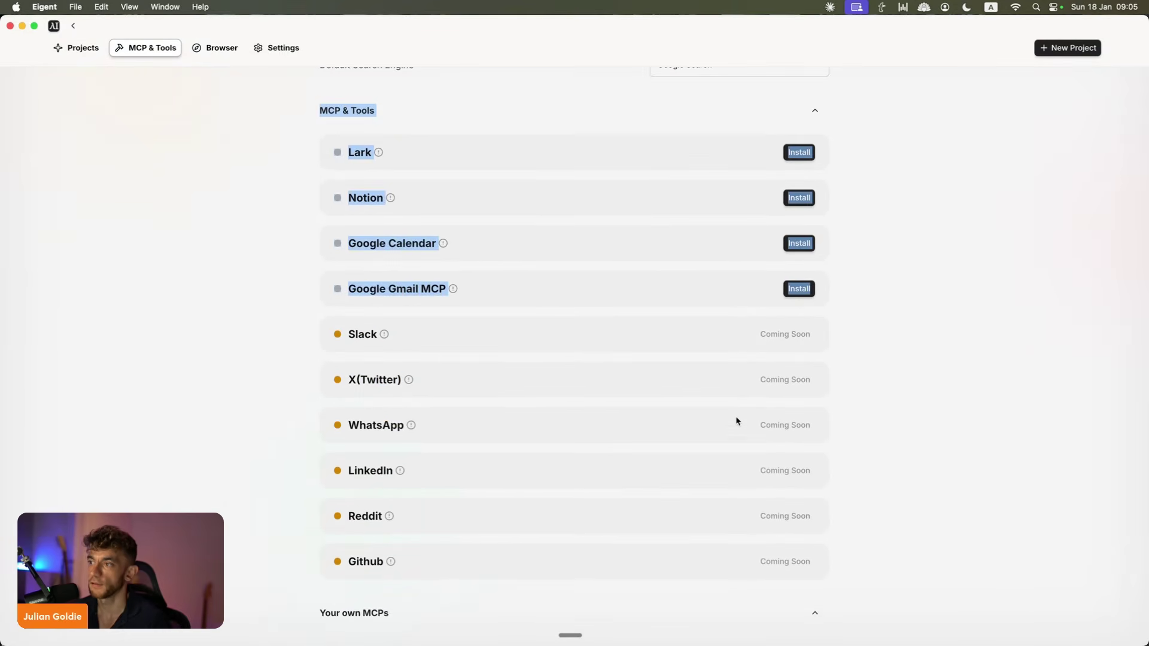
{"action": "left_click_drag", "start_coordinate": [736, 422], "coordinate": [836, 431]}
{"action": "left_click_drag", "start_coordinate": [762, 478], "coordinate": [826, 477]}
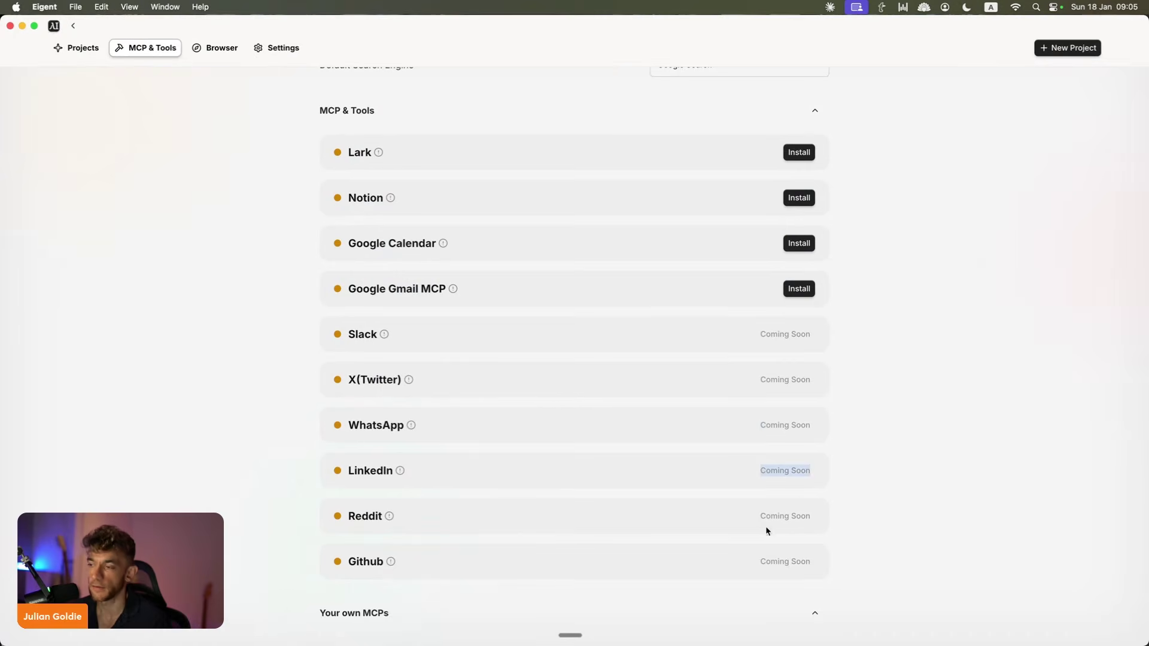
{"action": "left_click_drag", "start_coordinate": [764, 531], "coordinate": [826, 529]}
Step: Highlight the Google Gmail MCP, Slack, Google Calendar, Notion and Lark entries in the tools list
{"action": "scroll", "coordinate": [783, 493], "scroll_direction": "up", "scroll_amount": 5}
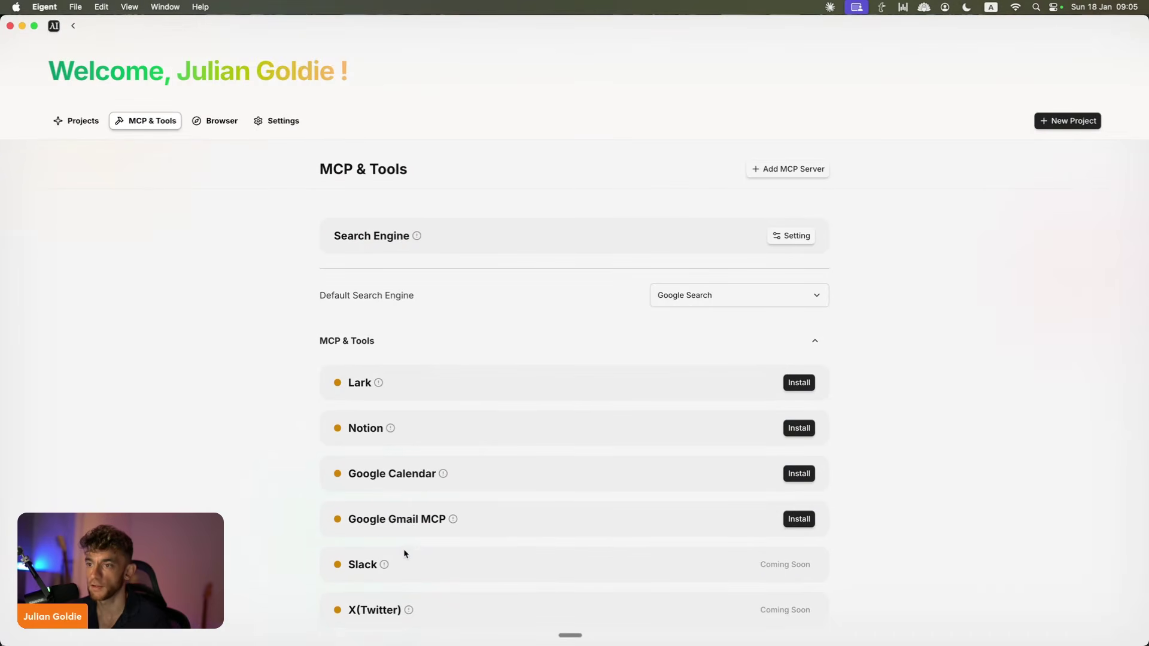
{"action": "left_click_drag", "start_coordinate": [327, 520], "coordinate": [462, 526]}
{"action": "left_click_drag", "start_coordinate": [337, 567], "coordinate": [451, 557]}
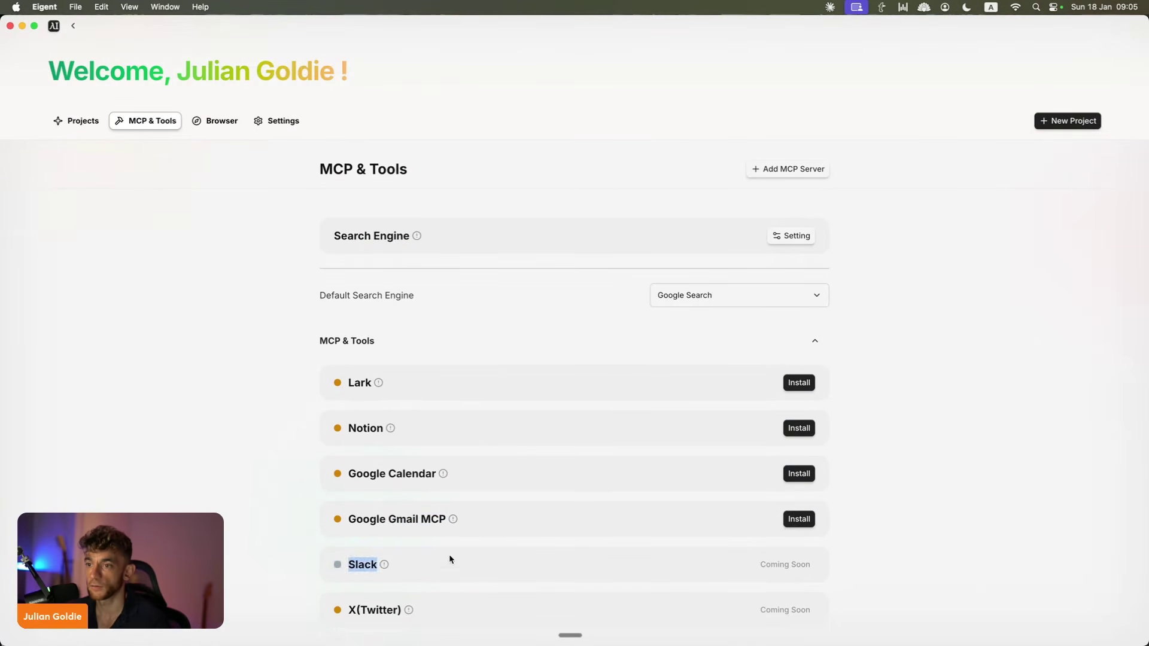
{"action": "left_click_drag", "start_coordinate": [334, 474], "coordinate": [501, 474]}
{"action": "left_click_drag", "start_coordinate": [333, 430], "coordinate": [442, 427]}
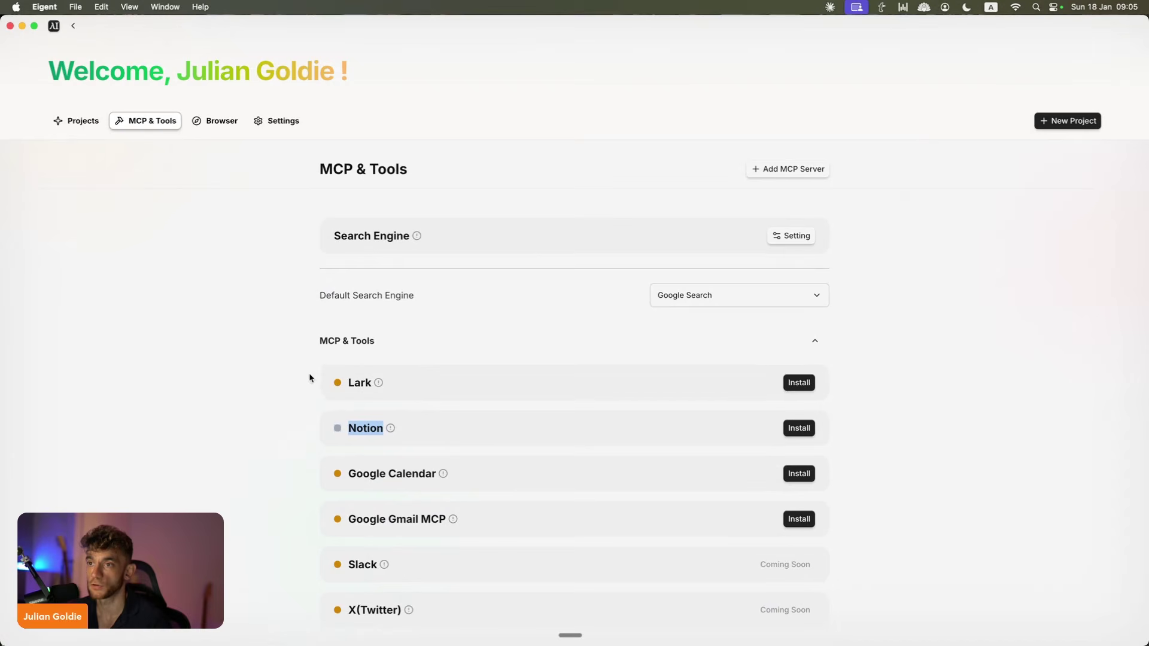
{"action": "left_click_drag", "start_coordinate": [323, 382], "coordinate": [413, 384]}
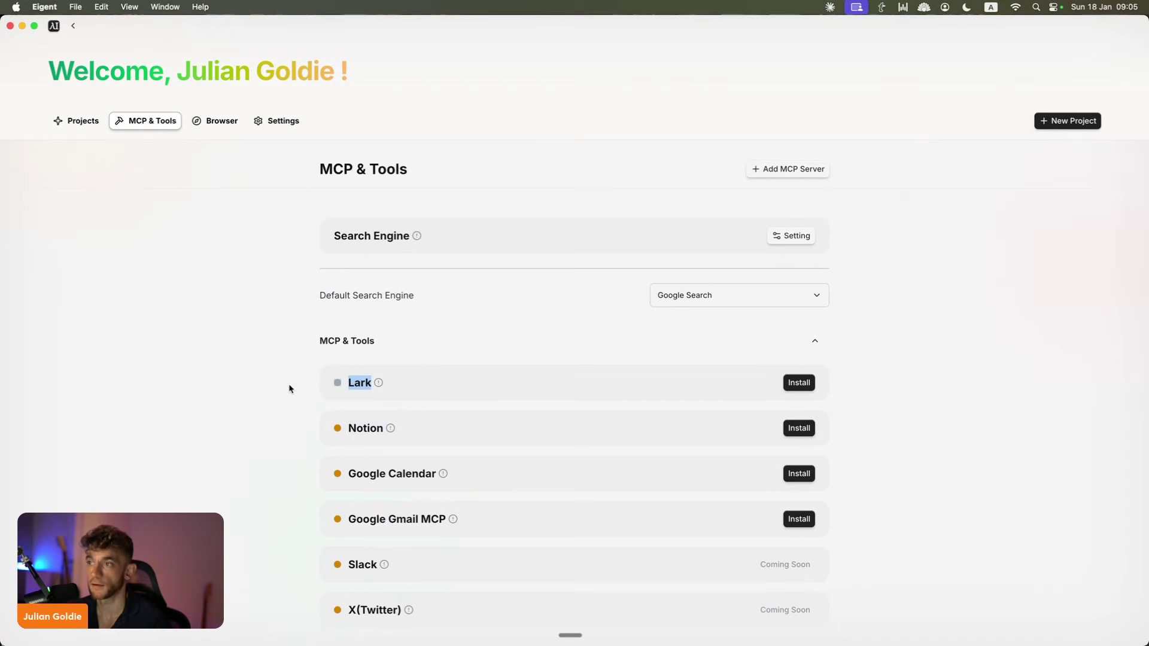
Step: Check the default search engine choices and the Search Engine settings
{"action": "left_click", "coordinate": [676, 293]}
{"action": "left_click", "coordinate": [560, 272]}
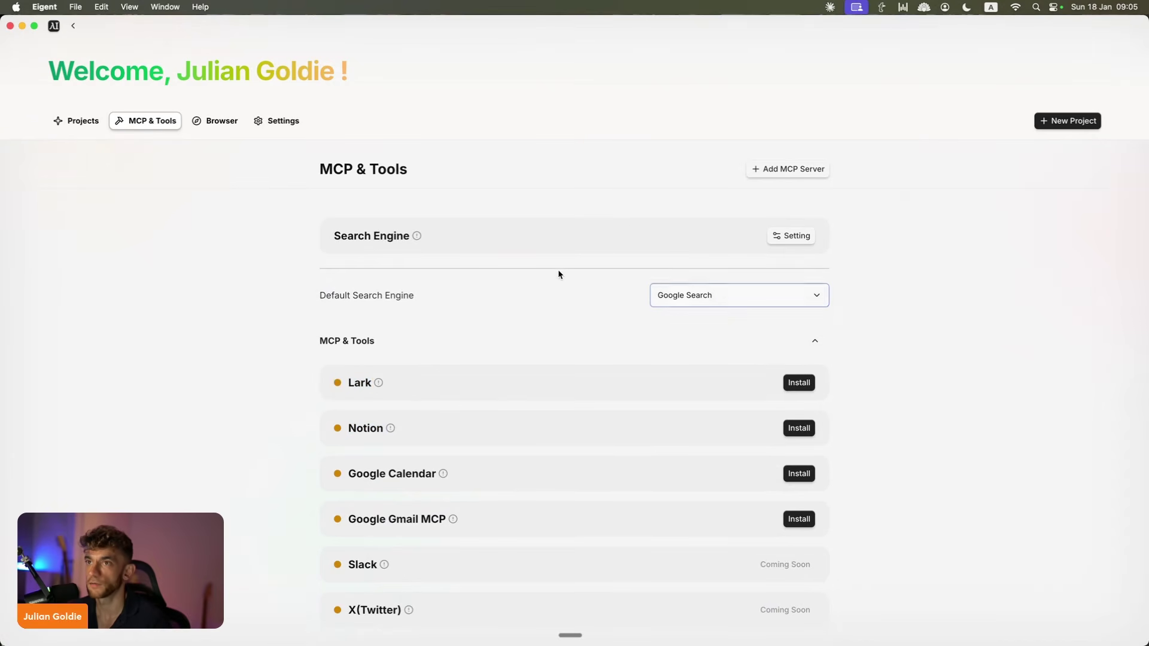
{"action": "left_click", "coordinate": [790, 235]}
{"action": "left_click", "coordinate": [826, 185]}
Step: Start a new project with a prompt to research the latest AI news and post a fun, interesting X.com tweet in short bullet point format
{"action": "left_click", "coordinate": [87, 122]}
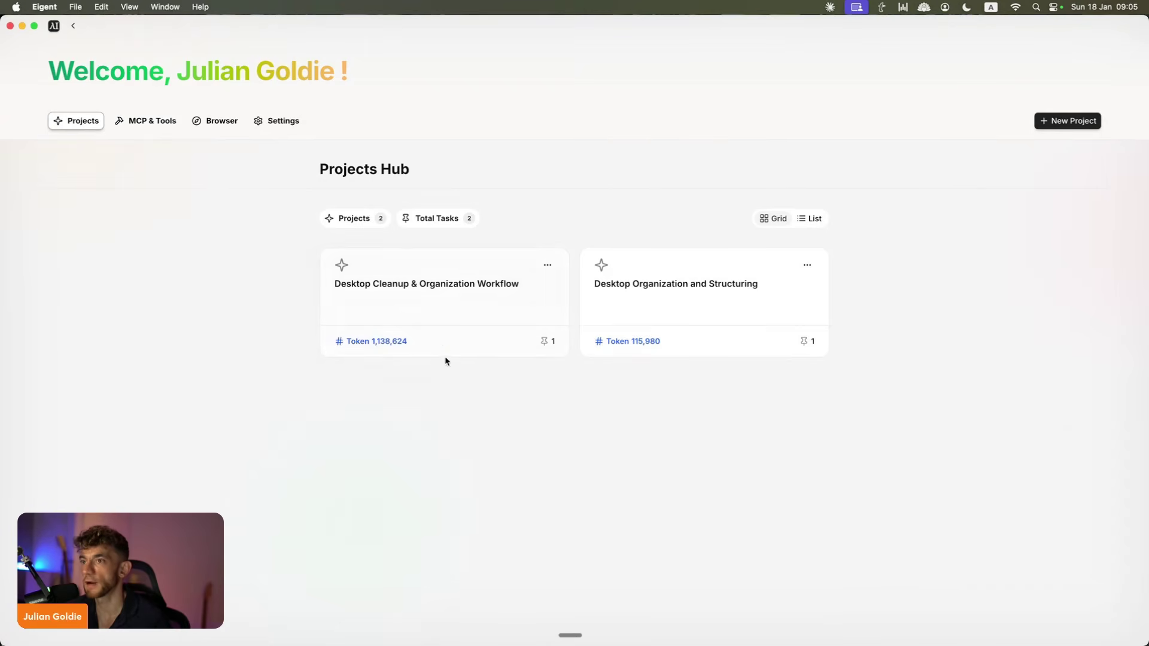
{"action": "left_click", "coordinate": [1064, 125]}
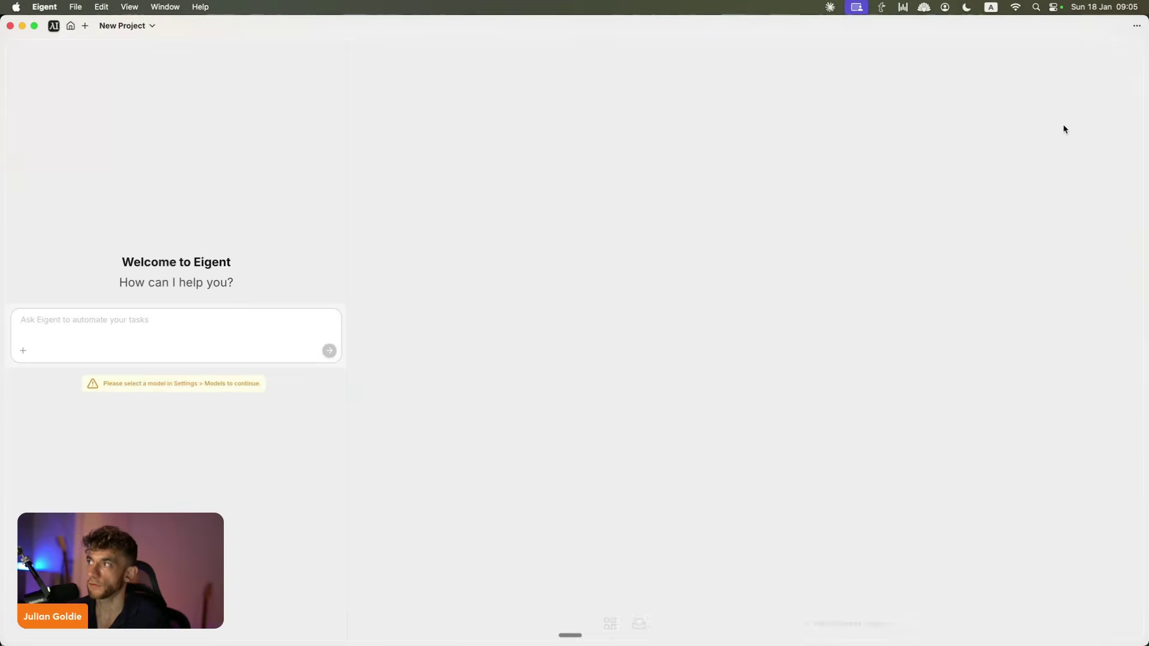
{"action": "type", "text": "rese"}
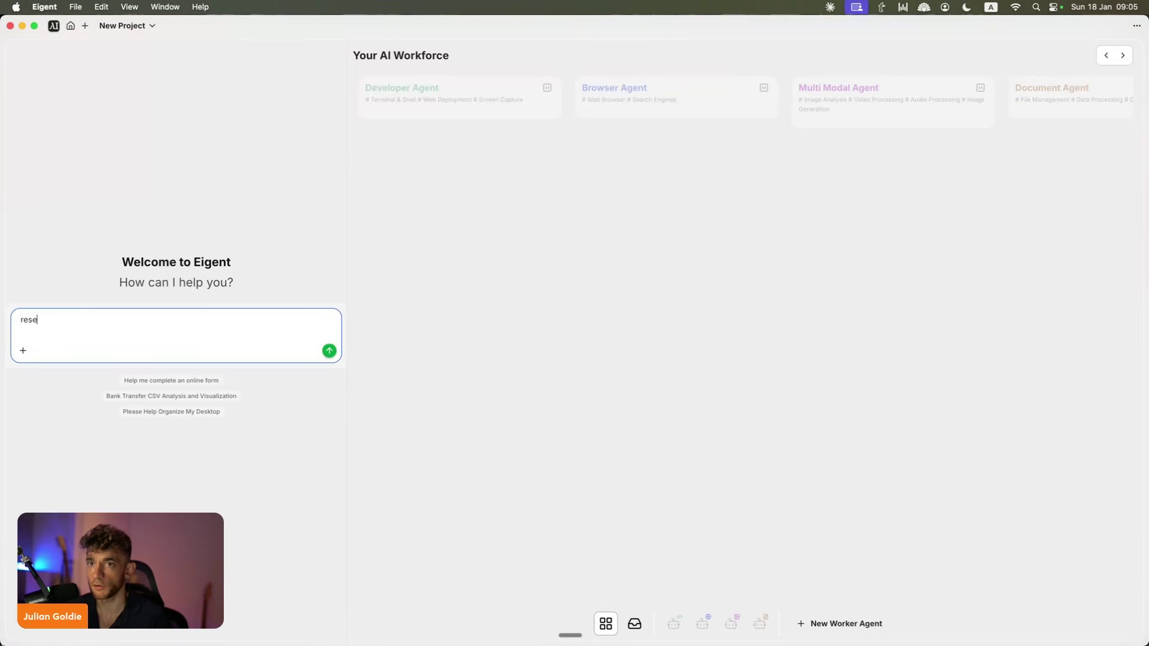
{"action": "type", "text": "arch the latest ai news → Then go to X.com and post a tweet"}
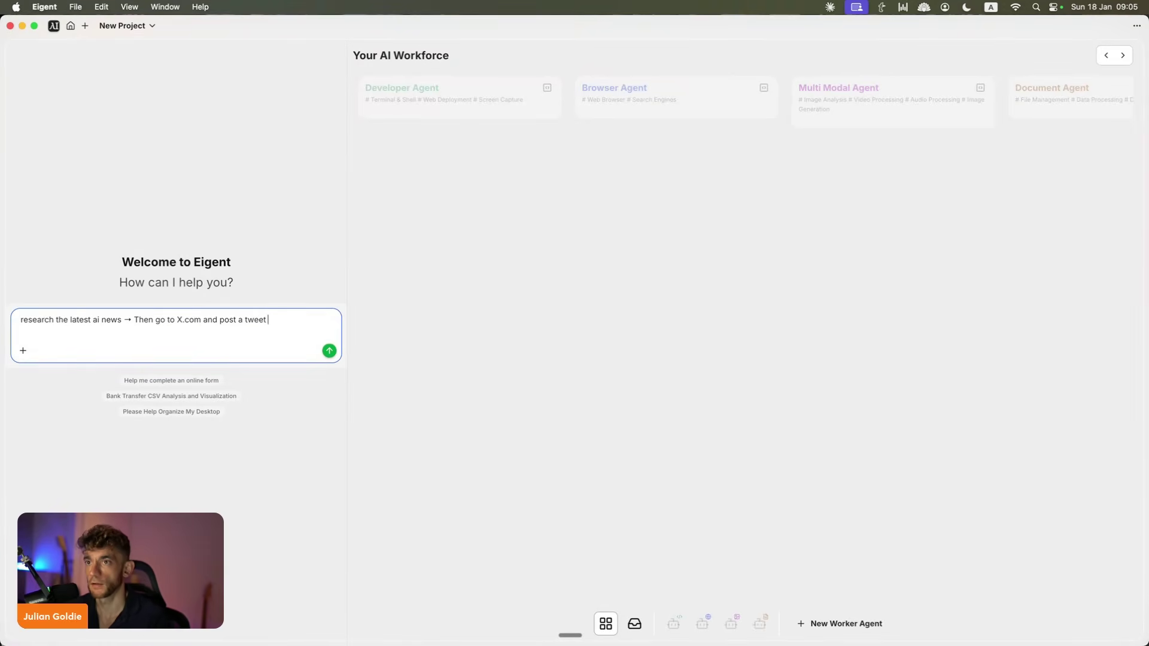
{"action": "type", "text": " about the latest ai"}
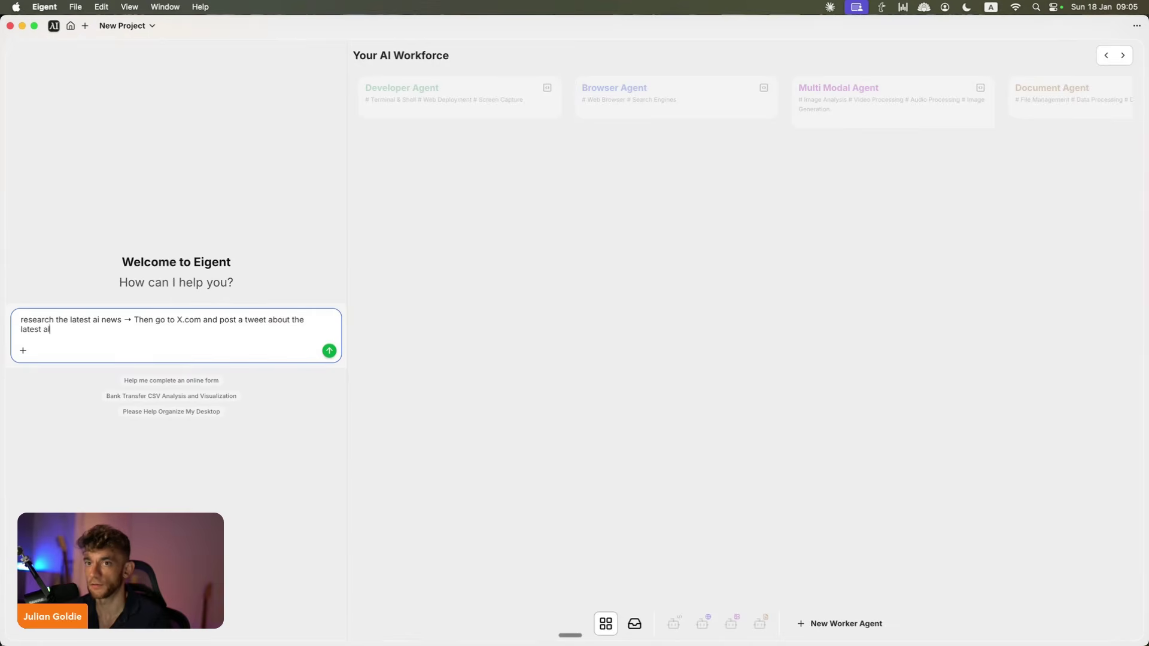
{"action": "type", "text": " news in short bullet point,"}
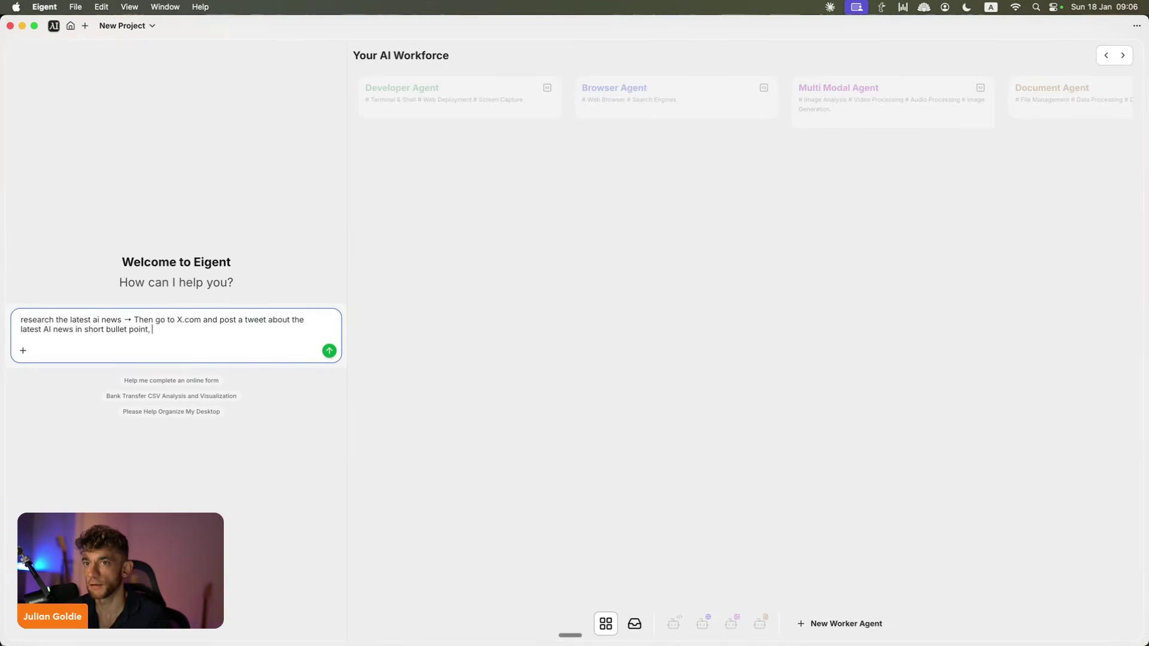
{"action": "key", "text": "BackSpace"}
{"action": "type", "text": "format, making it fun + interesting"}
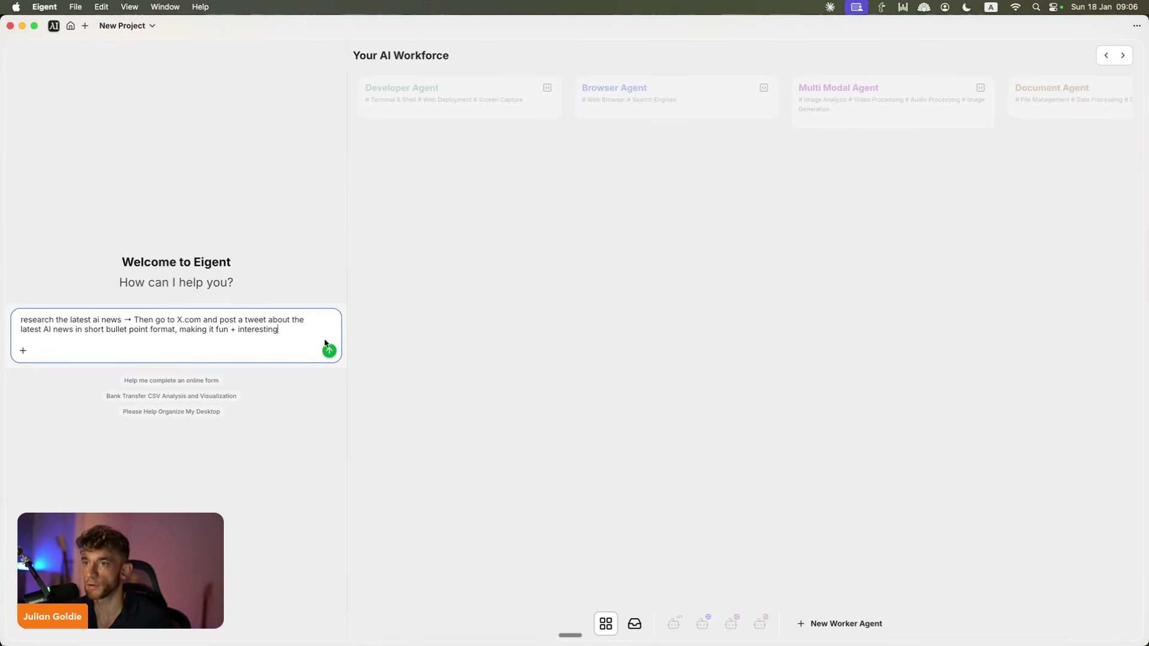
{"action": "left_click", "coordinate": [327, 348]}
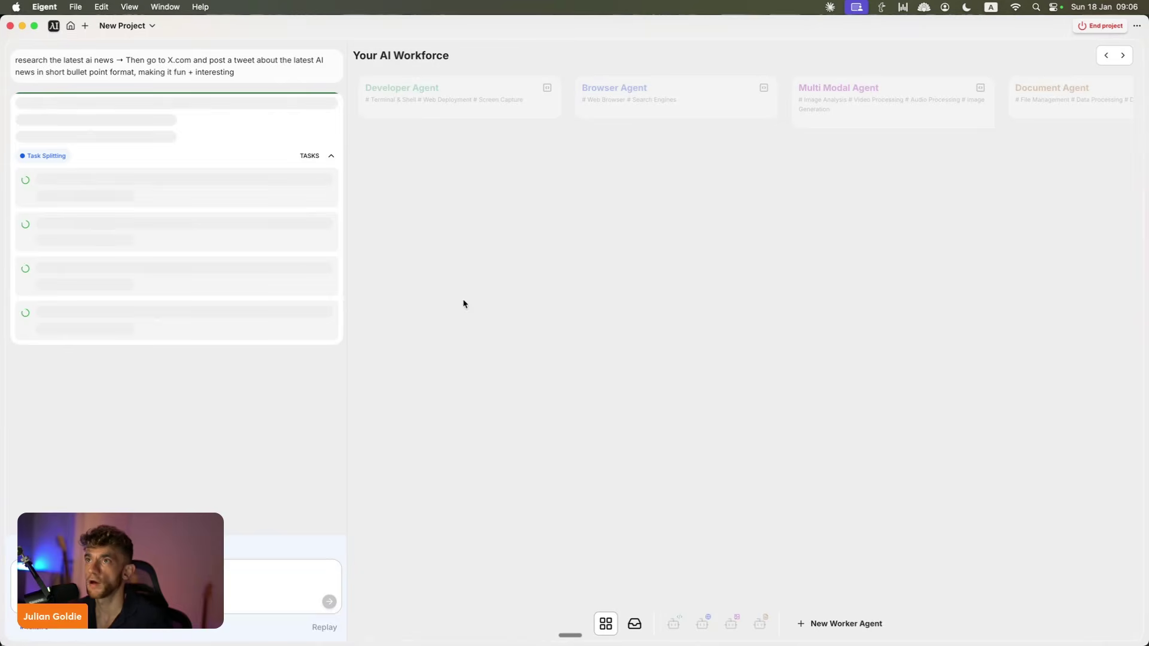
Step: Place the Eigent window beside Claude, copy the AI news tweet prompt and send it as a new Claude task
{"action": "left_click_drag", "start_coordinate": [3, 371], "coordinate": [575, 333]}
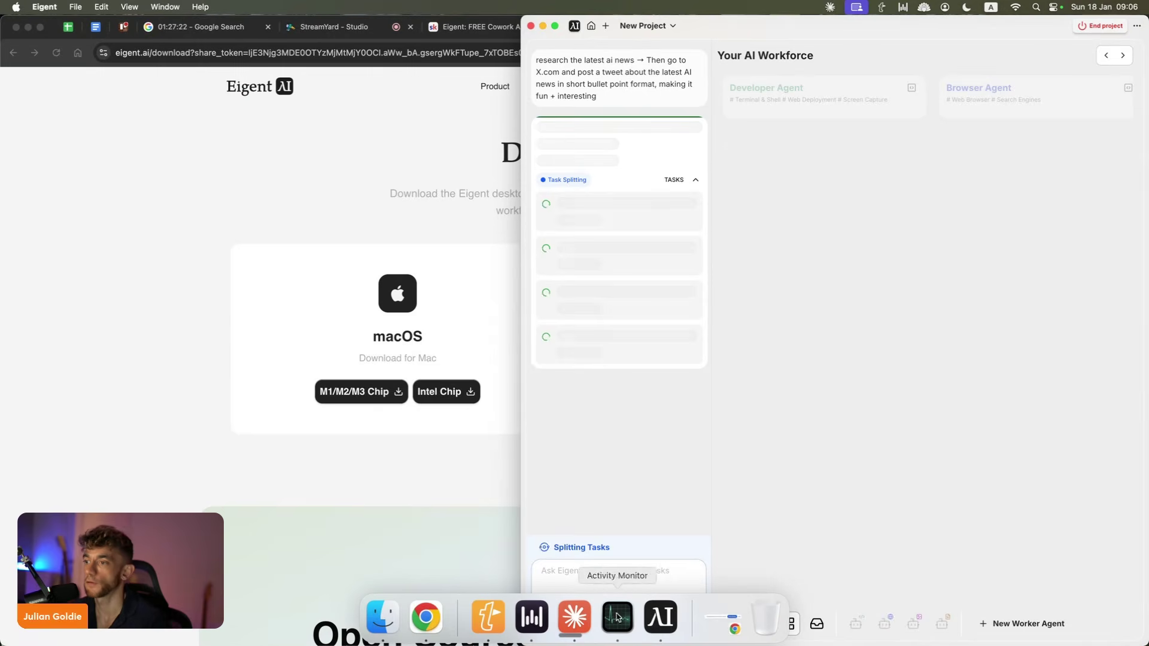
{"action": "left_click", "coordinate": [590, 610]}
{"action": "triple_click", "coordinate": [608, 79]}
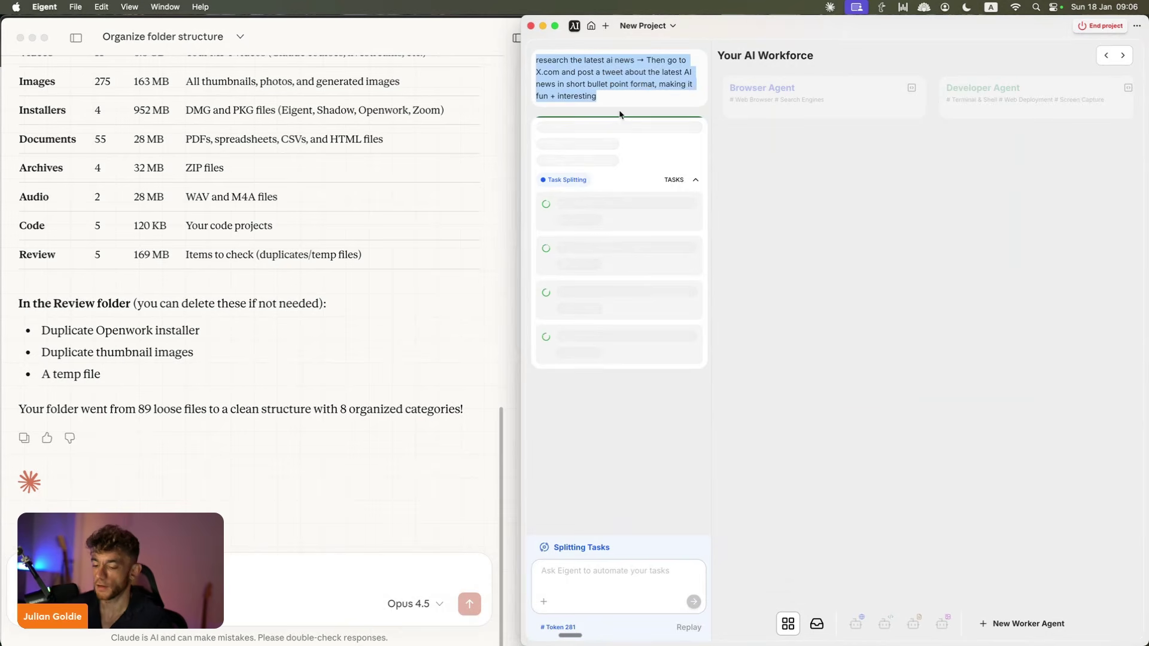
{"action": "left_click", "coordinate": [77, 39]}
{"action": "left_click", "coordinate": [77, 39]}
{"action": "left_click", "coordinate": [82, 117]}
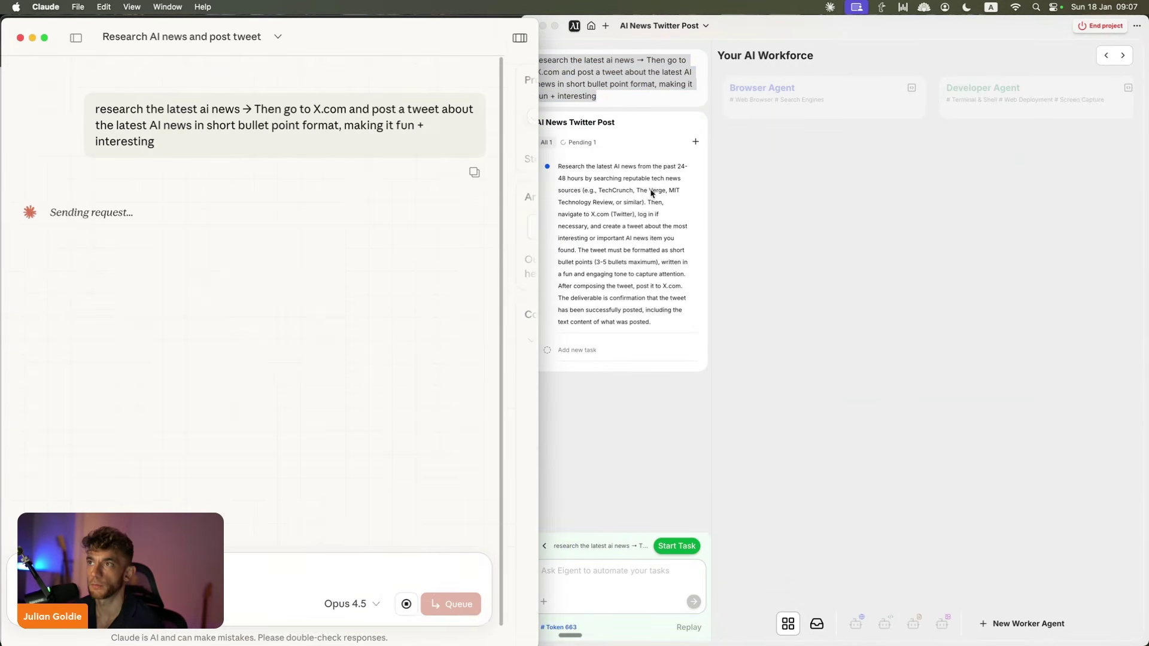
Step: Review Eigent's AI News Twitter Post task plan and start the task
{"action": "left_click", "coordinate": [560, 168]}
{"action": "left_click", "coordinate": [562, 168]}
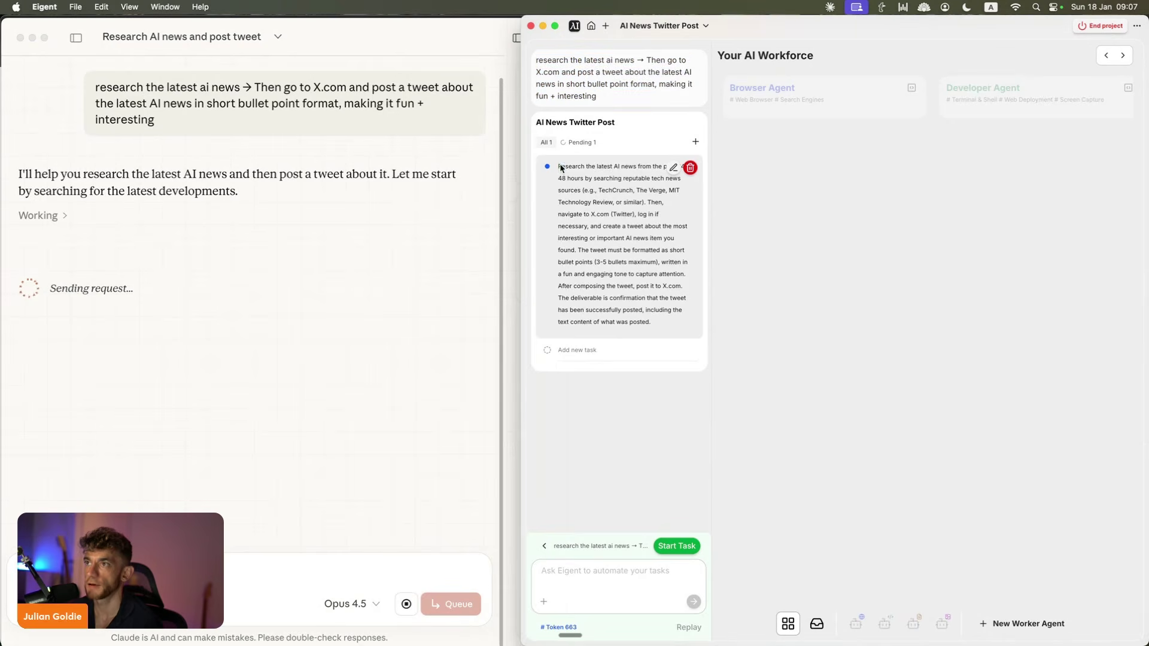
{"action": "triple_click", "coordinate": [561, 168]}
{"action": "left_click", "coordinate": [490, 214]}
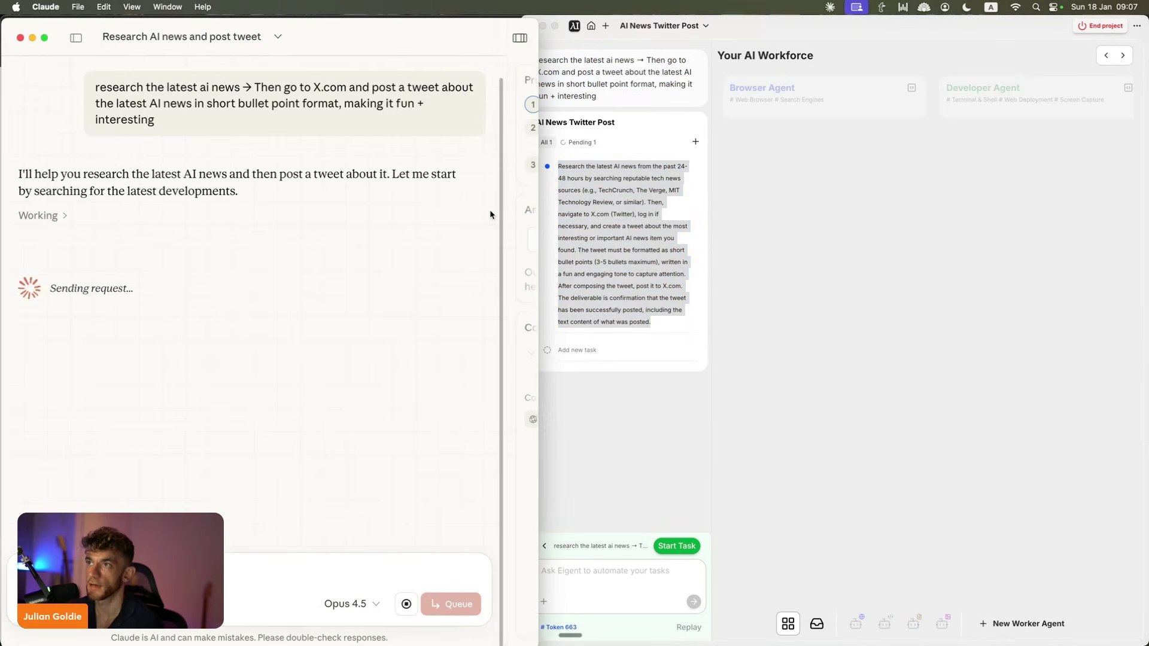
{"action": "left_click", "coordinate": [776, 172]}
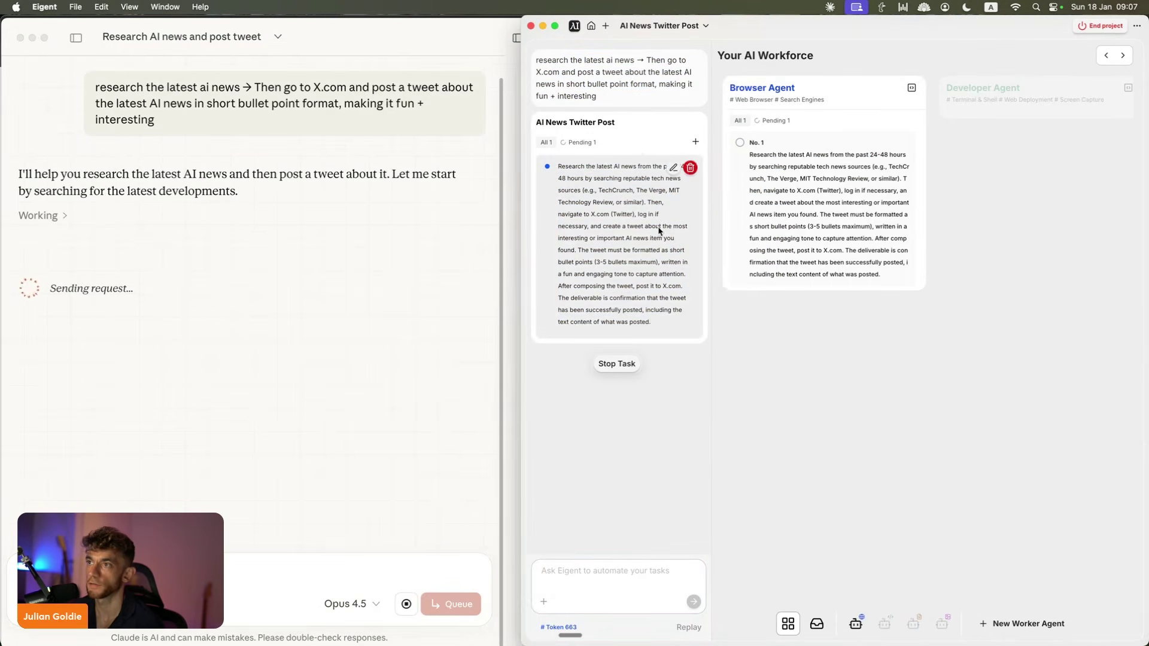
{"action": "left_click_drag", "start_coordinate": [535, 120], "coordinate": [611, 205]}
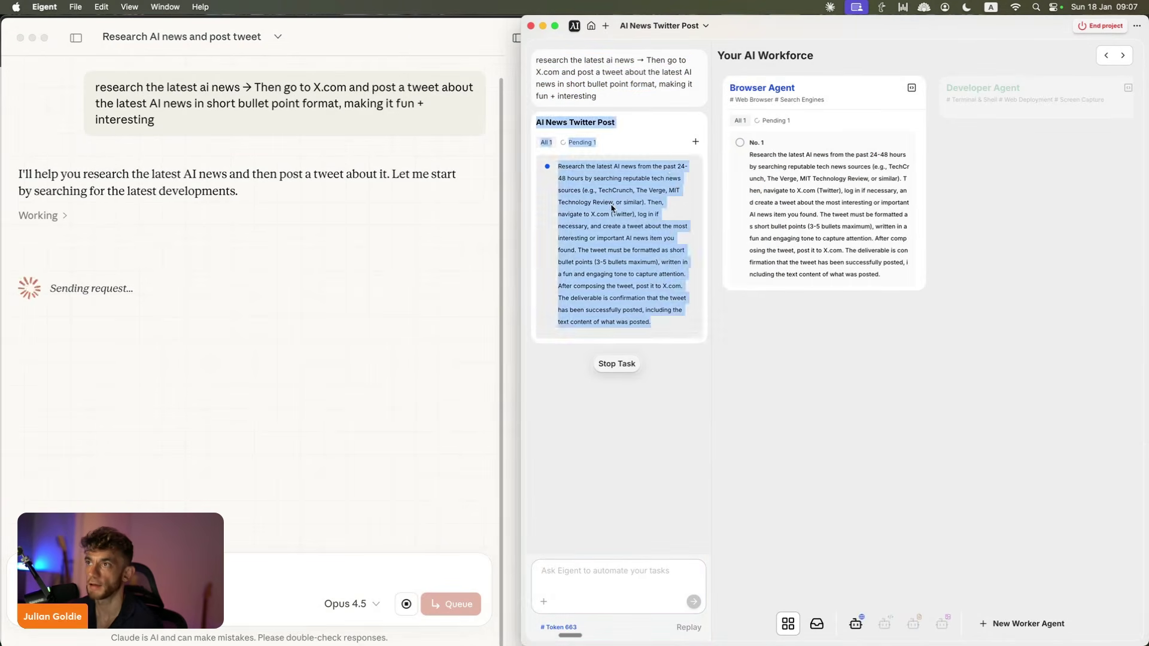
{"action": "left_click", "coordinate": [678, 549]}
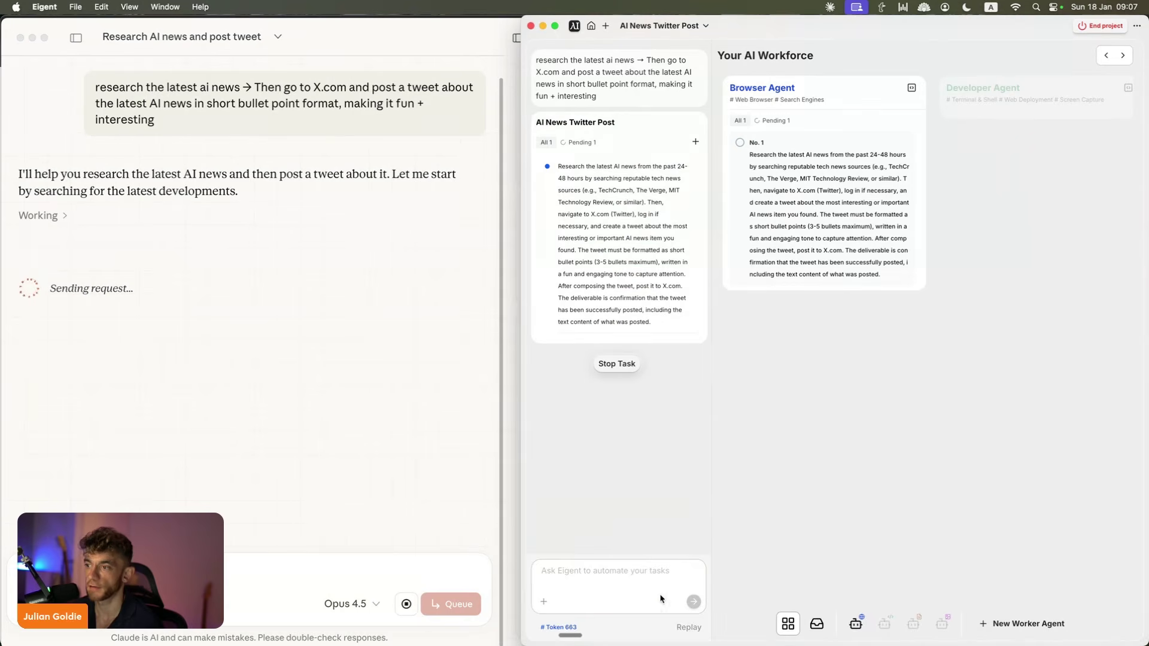
Step: Compare Claude's progress on researching, drafting and posting the X tweet with Eigent's Browser Agent on the same task
{"action": "left_click", "coordinate": [309, 371]}
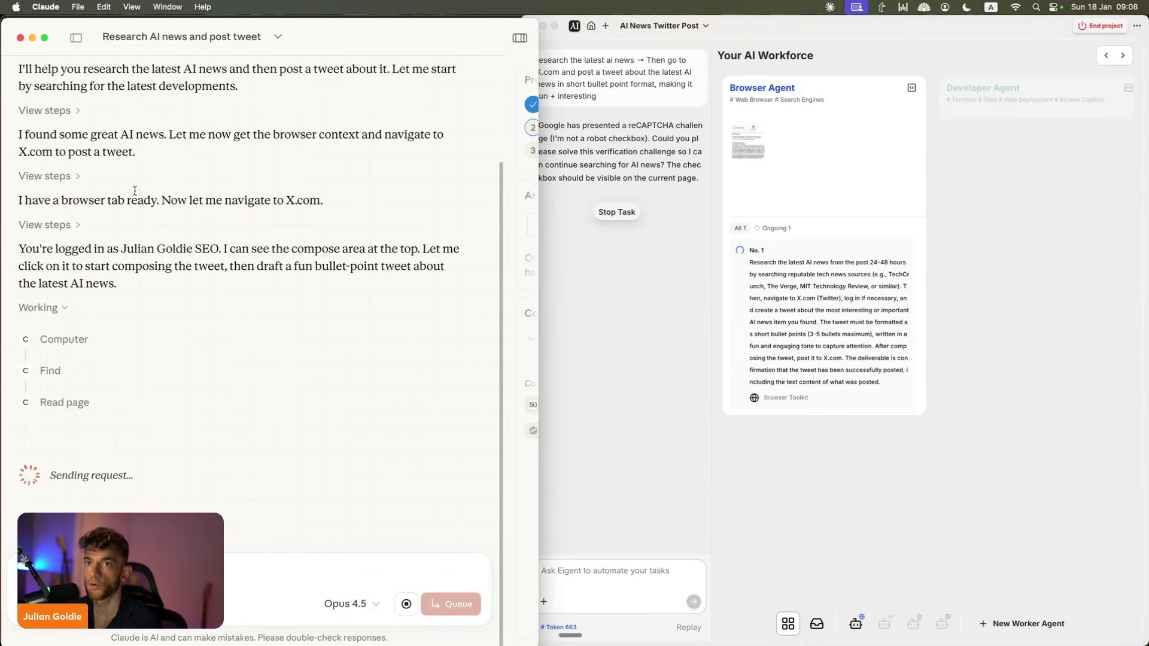
{"action": "left_click_drag", "start_coordinate": [18, 251], "coordinate": [231, 457]}
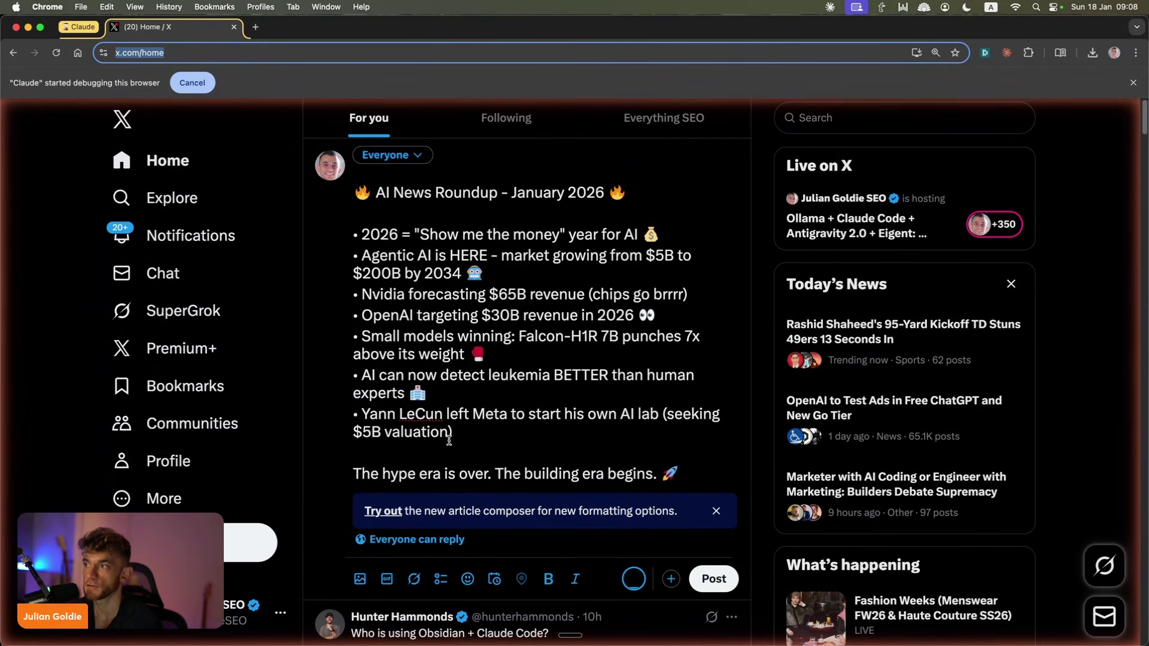
{"action": "left_click", "coordinate": [661, 624]}
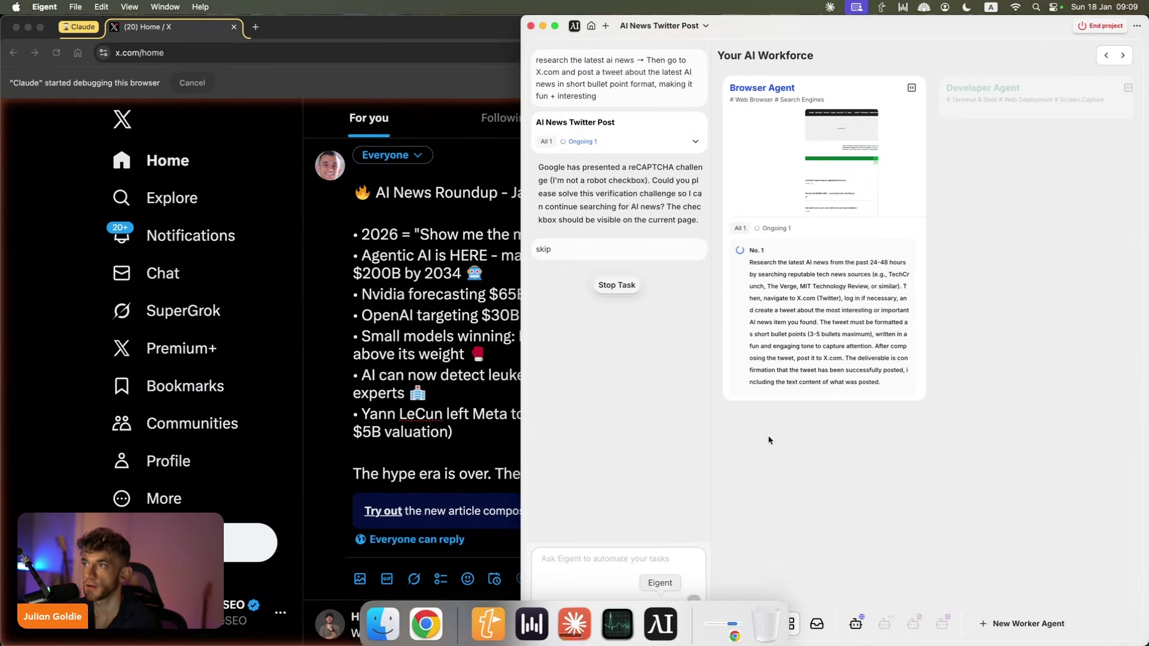
{"action": "left_click", "coordinate": [843, 175]}
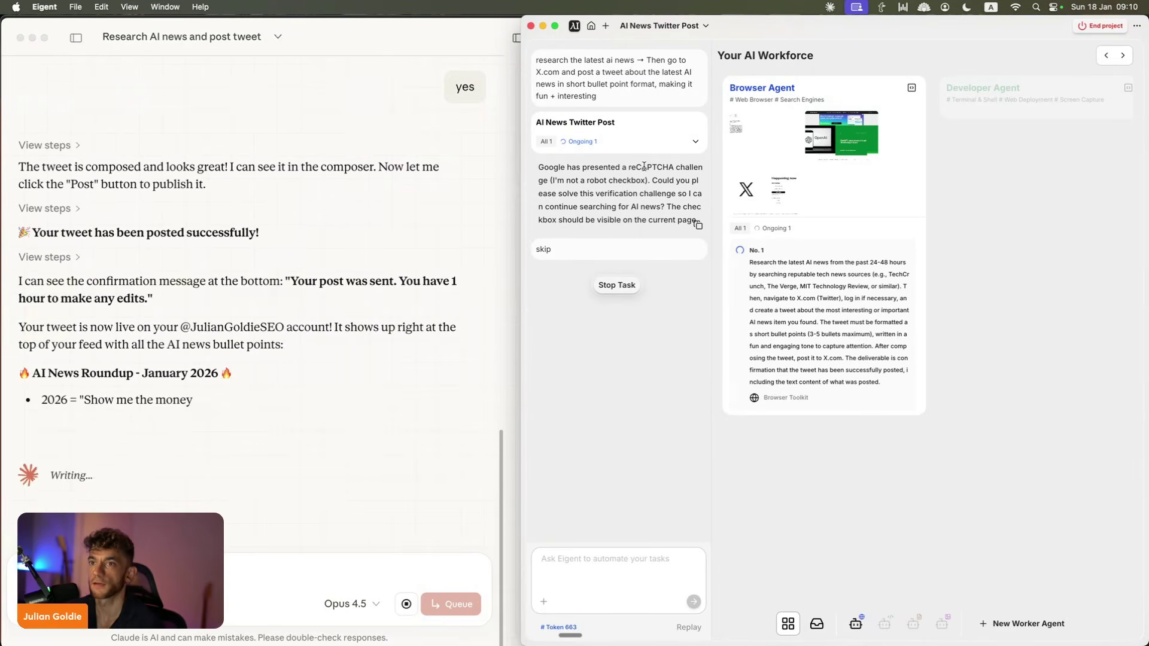
{"action": "left_click", "coordinate": [21, 166]}
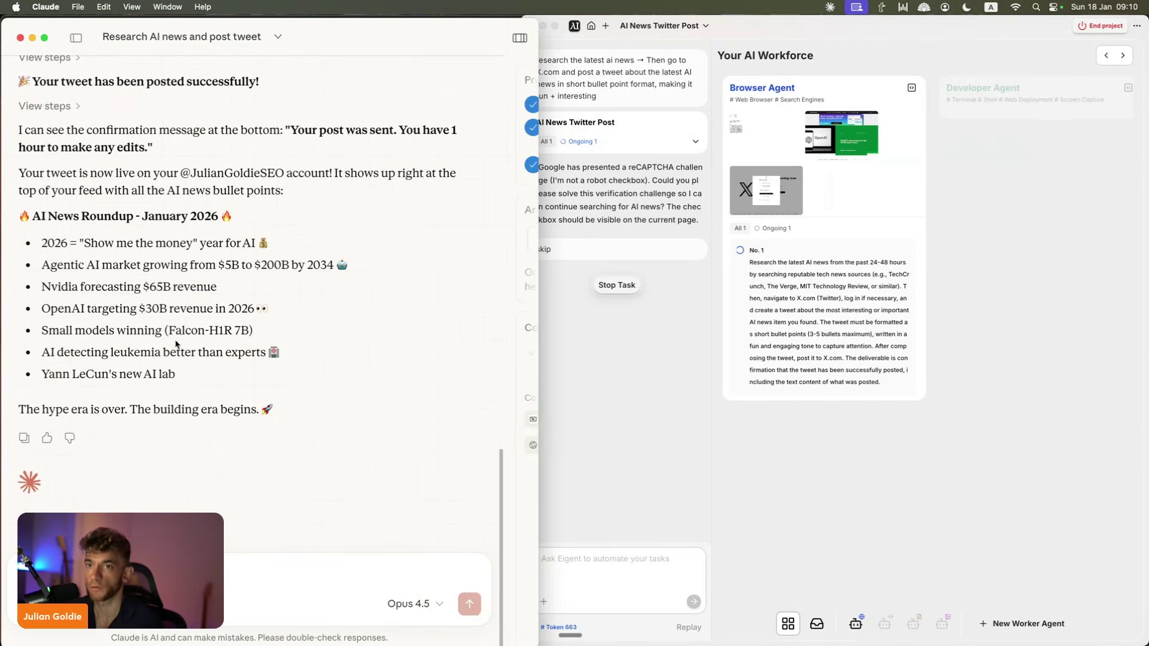
Step: Review the AI news roundup in Claude's reply and ask Claude "what's the link to the tweet?"
{"action": "left_click_drag", "start_coordinate": [204, 371], "coordinate": [300, 386]}
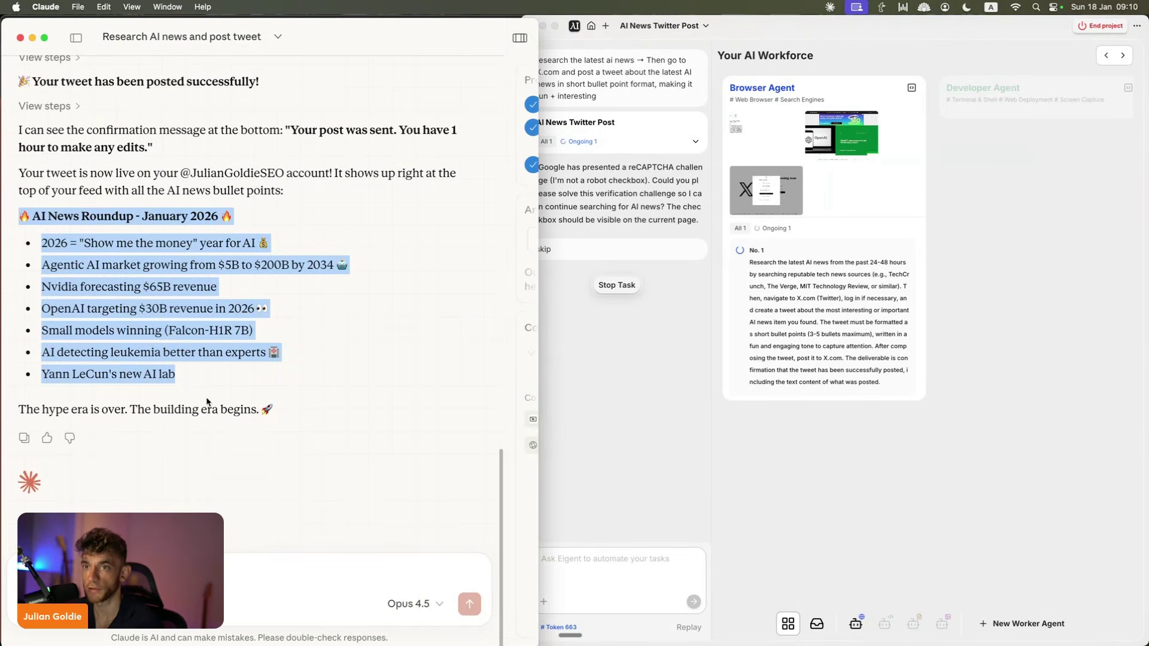
{"action": "left_click", "coordinate": [262, 543]}
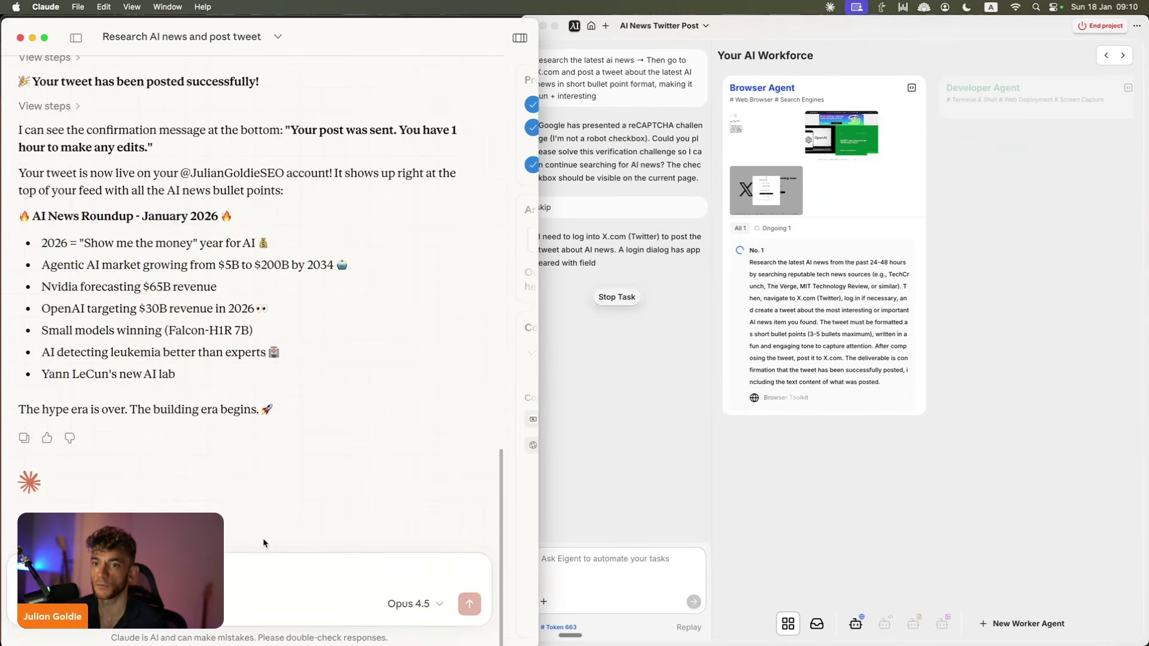
{"action": "type", "text": "now"}
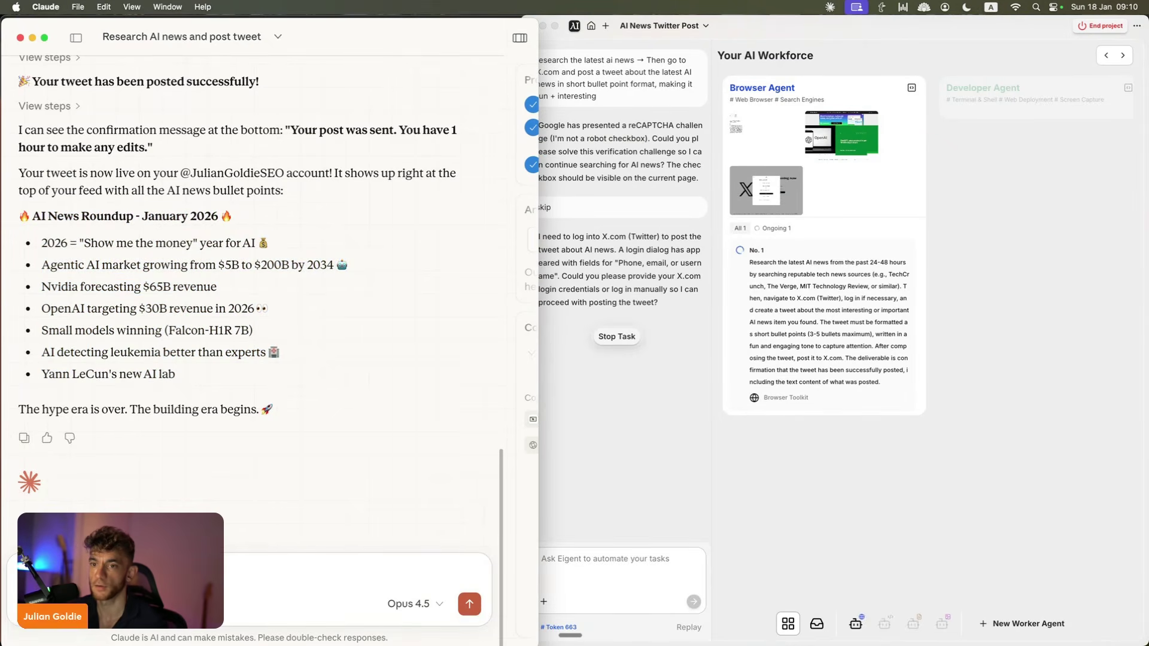
{"action": "key", "text": "Return"}
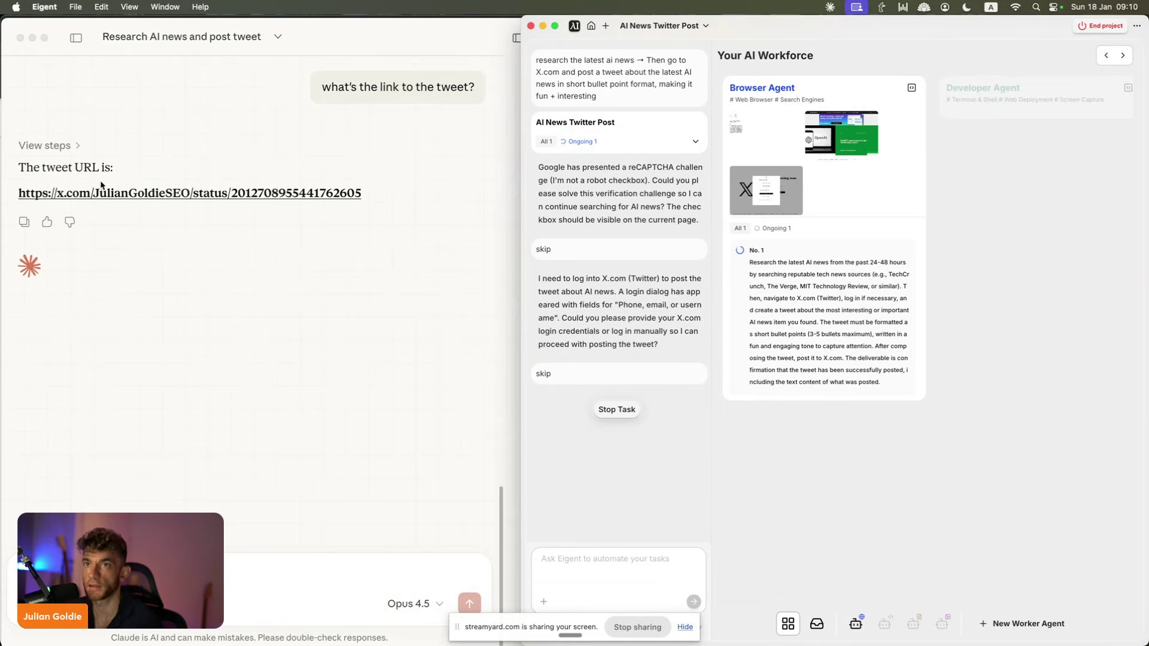
{"action": "scroll", "coordinate": [174, 300], "scroll_direction": "up", "scroll_amount": 20}
{"action": "scroll", "coordinate": [149, 289], "scroll_direction": "down", "scroll_amount": 20}
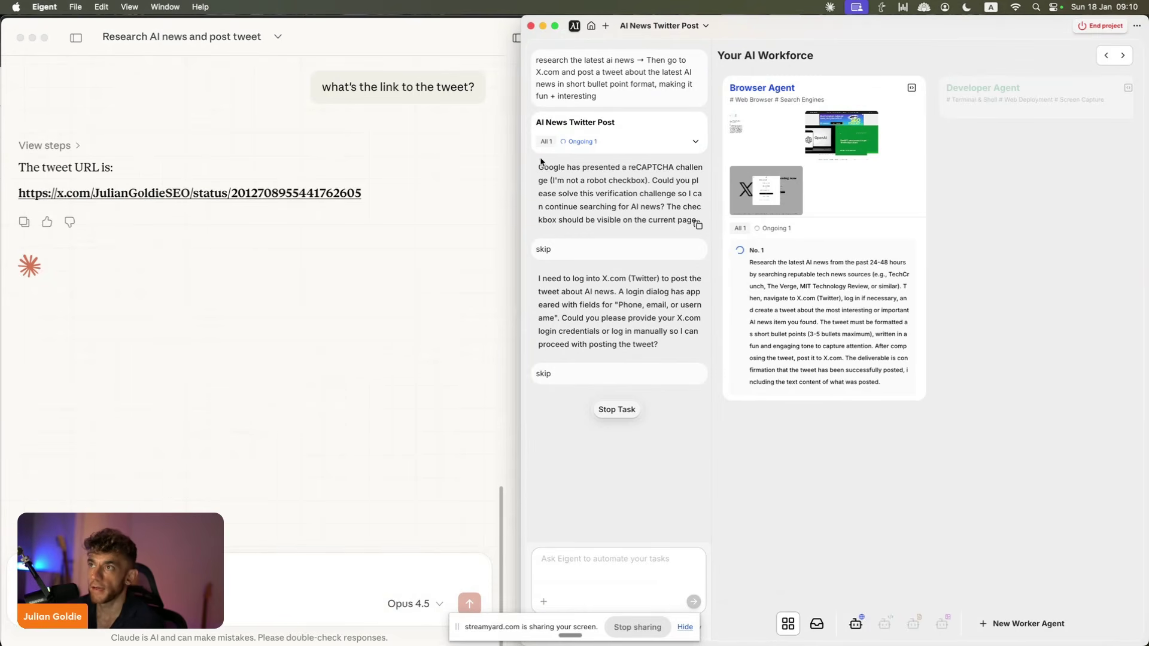
Step: Read Eigent's messages about the Google reCAPTCHA challenge and the X.com login request
{"action": "left_click_drag", "start_coordinate": [540, 162], "coordinate": [699, 216]}
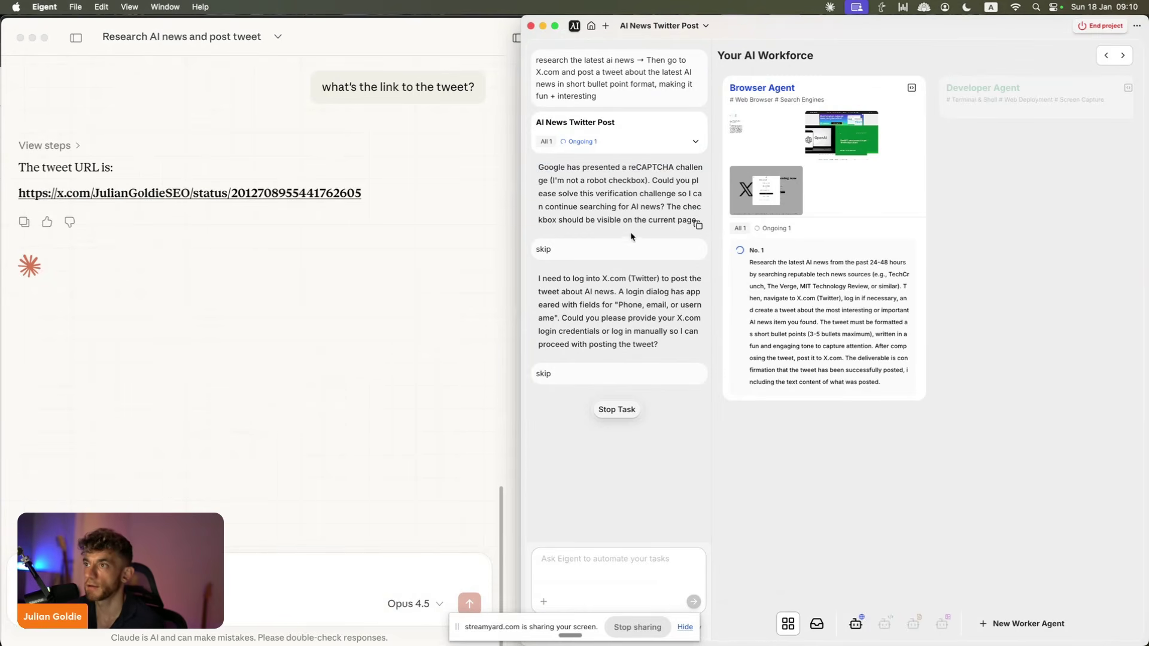
{"action": "left_click_drag", "start_coordinate": [535, 283], "coordinate": [662, 347]}
{"action": "left_click", "coordinate": [592, 327]}
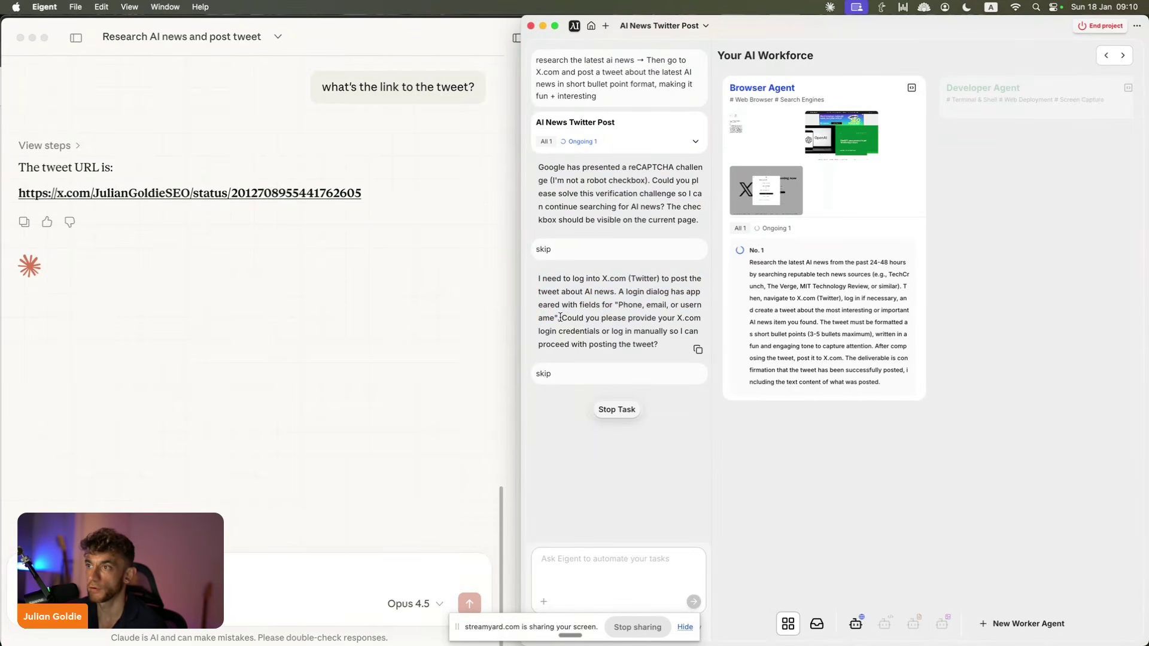
{"action": "left_click_drag", "start_coordinate": [562, 318], "coordinate": [670, 347]}
{"action": "left_click", "coordinate": [659, 344]}
{"action": "left_click_drag", "start_coordinate": [538, 278], "coordinate": [599, 334]}
{"action": "left_click", "coordinate": [562, 325]}
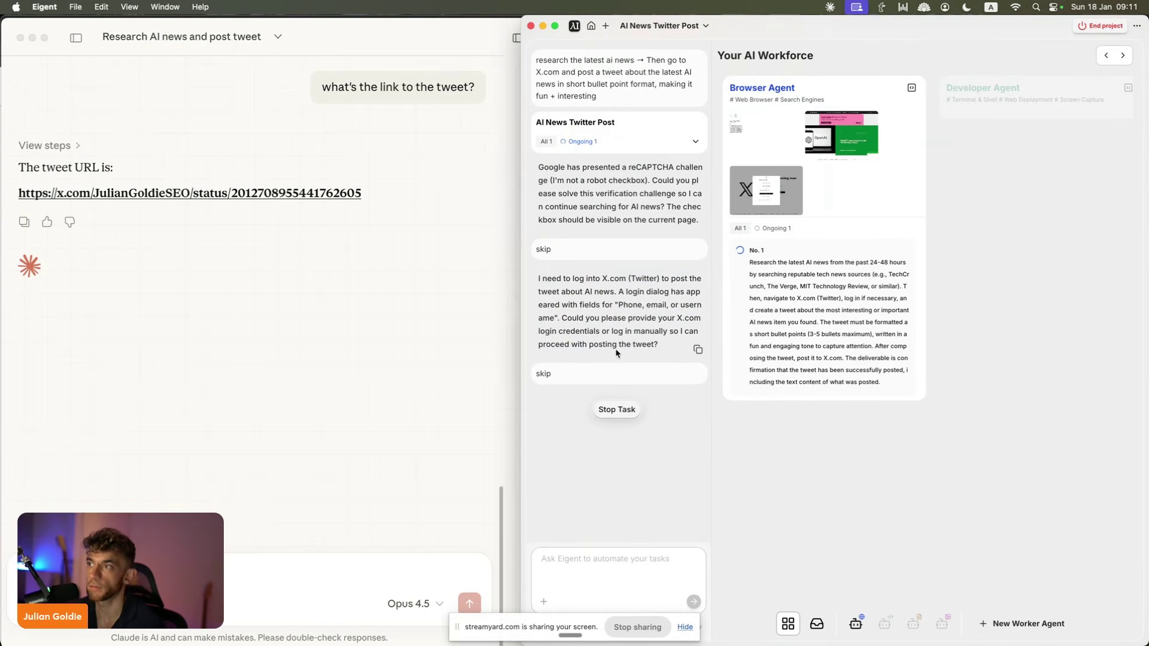
Step: Hide the screen-sharing bar, switch to Chrome and read the "New Way" list in the Eigent: FREE Cowork Alternative lesson
{"action": "left_click", "coordinate": [685, 628]}
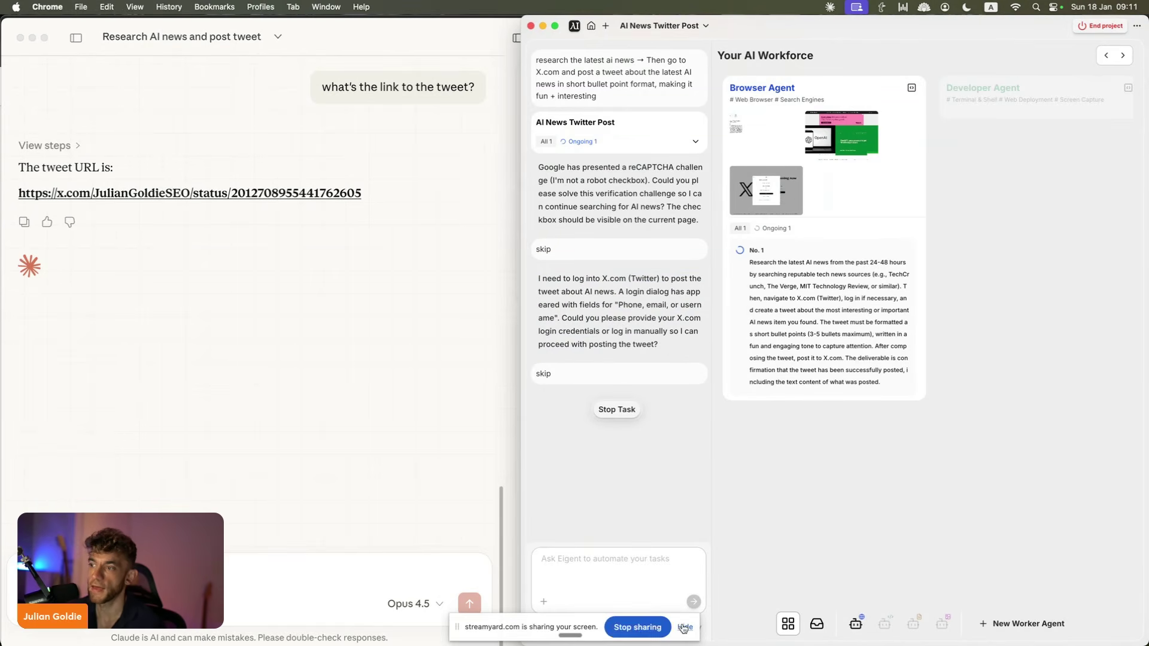
{"action": "left_click", "coordinate": [686, 628]}
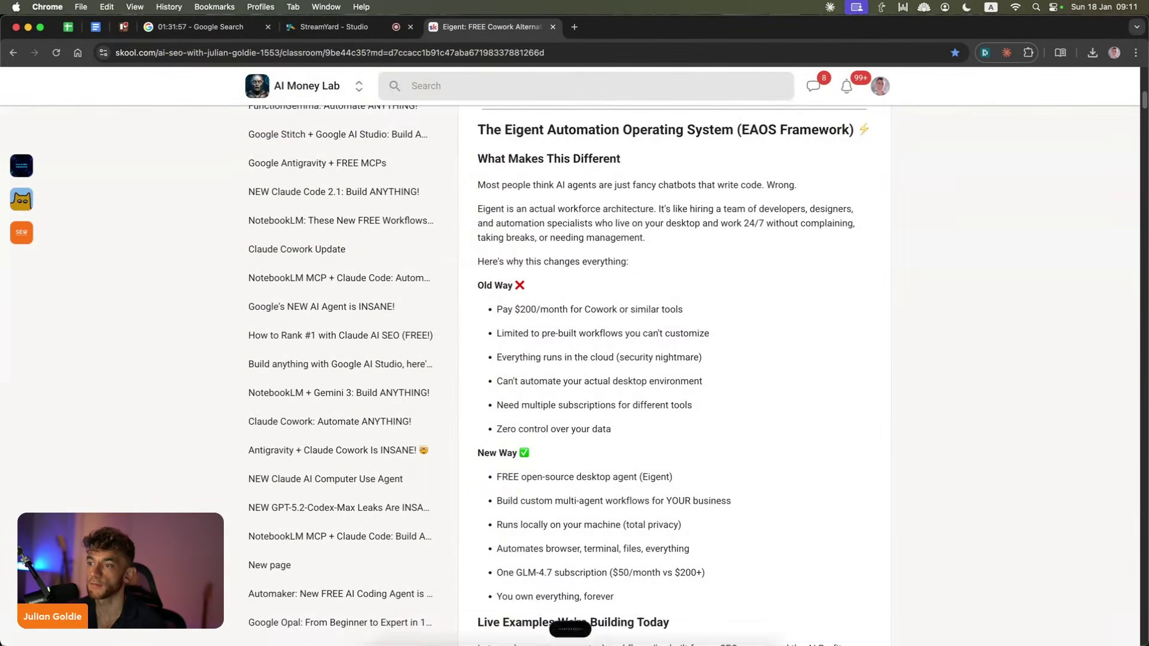
{"action": "left_click_drag", "start_coordinate": [490, 453], "coordinate": [530, 453]}
{"action": "scroll", "coordinate": [530, 417], "scroll_direction": "down", "scroll_amount": 3}
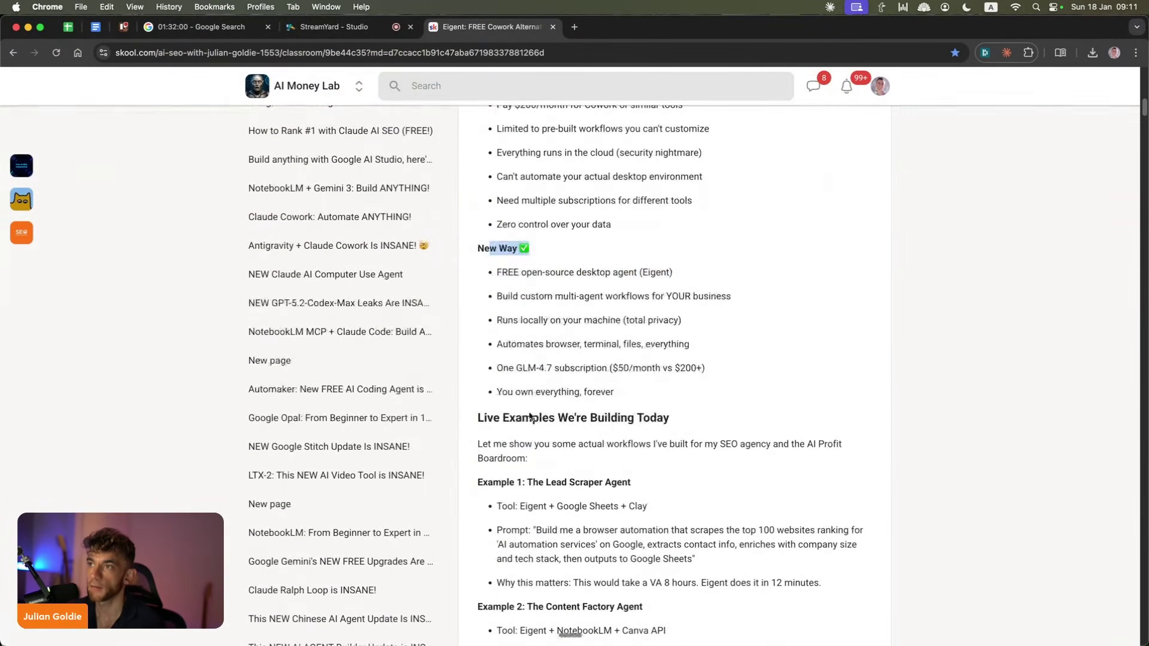
{"action": "left_click_drag", "start_coordinate": [518, 274], "coordinate": [535, 282]}
{"action": "key", "text": "super+equal"}
{"action": "key", "text": "super+equal"}
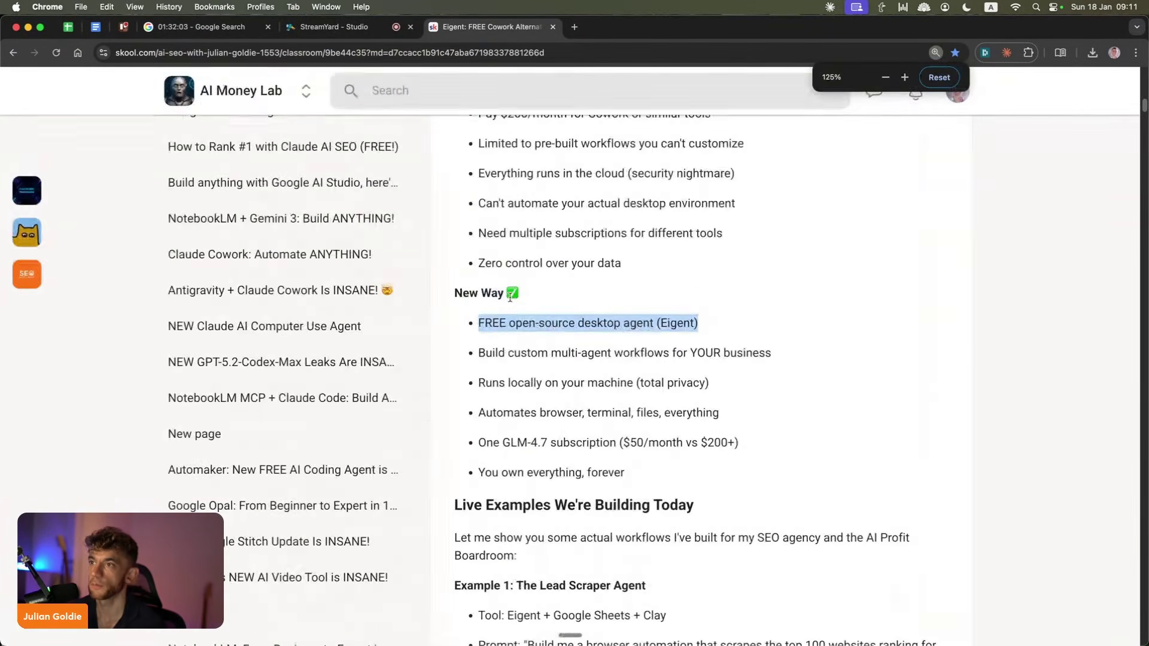
{"action": "left_click_drag", "start_coordinate": [444, 351], "coordinate": [803, 351]}
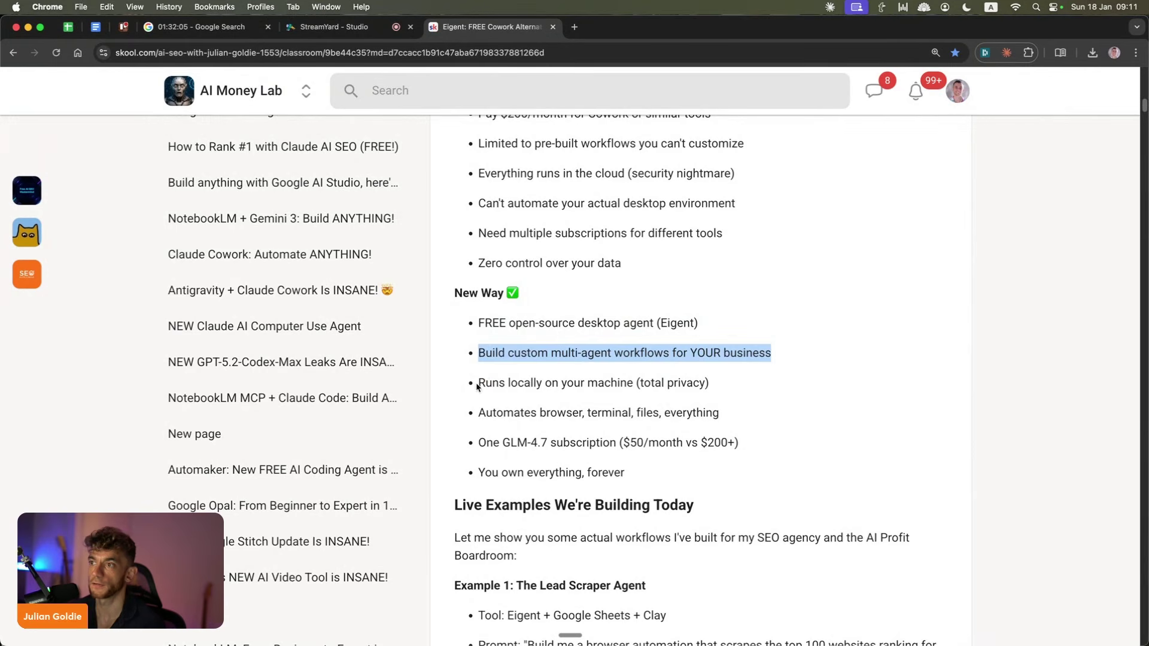
{"action": "left_click_drag", "start_coordinate": [477, 386], "coordinate": [805, 381]}
{"action": "left_click_drag", "start_coordinate": [475, 414], "coordinate": [728, 416]}
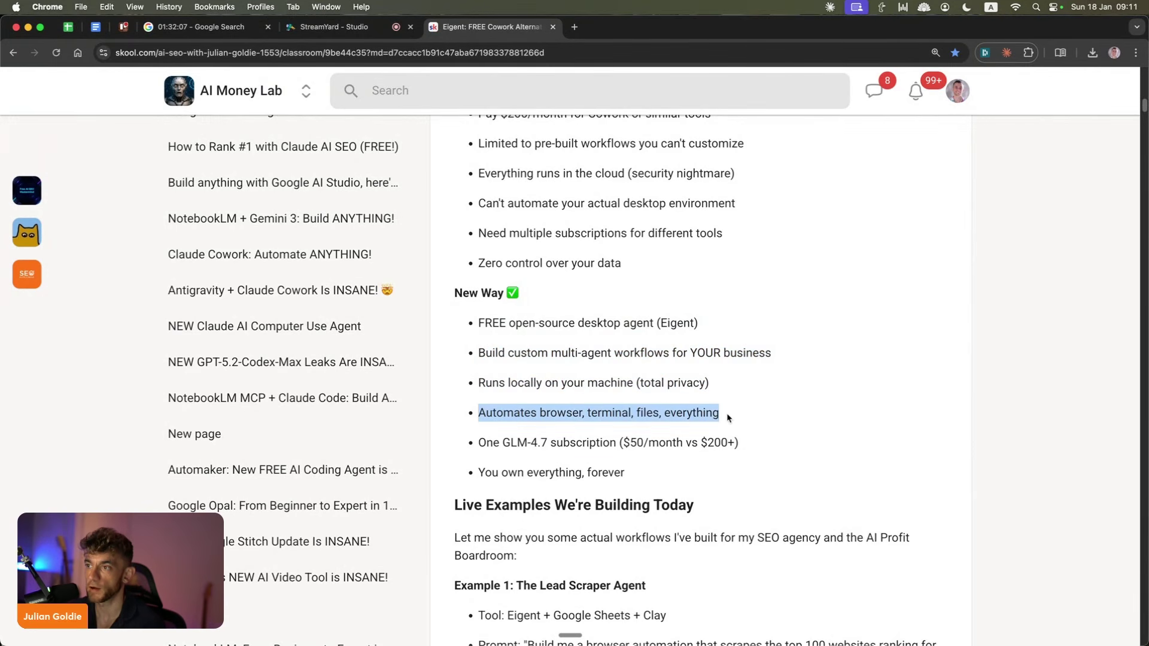
{"action": "left_click_drag", "start_coordinate": [477, 440], "coordinate": [700, 430]}
Step: Examine the lesson's Resources section and its live workflow examples for Eigent
{"action": "scroll", "coordinate": [699, 430], "scroll_direction": "up", "scroll_amount": 6}
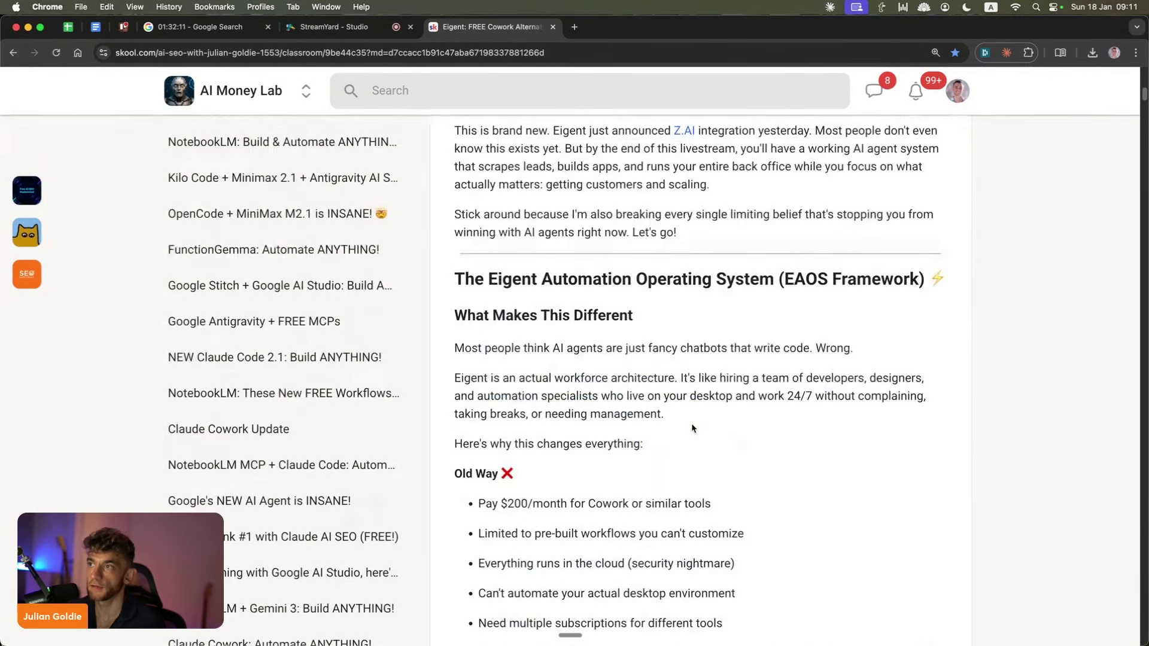
{"action": "scroll", "coordinate": [692, 425], "scroll_direction": "up", "scroll_amount": 10}
{"action": "scroll", "coordinate": [765, 395], "scroll_direction": "down", "scroll_amount": 20}
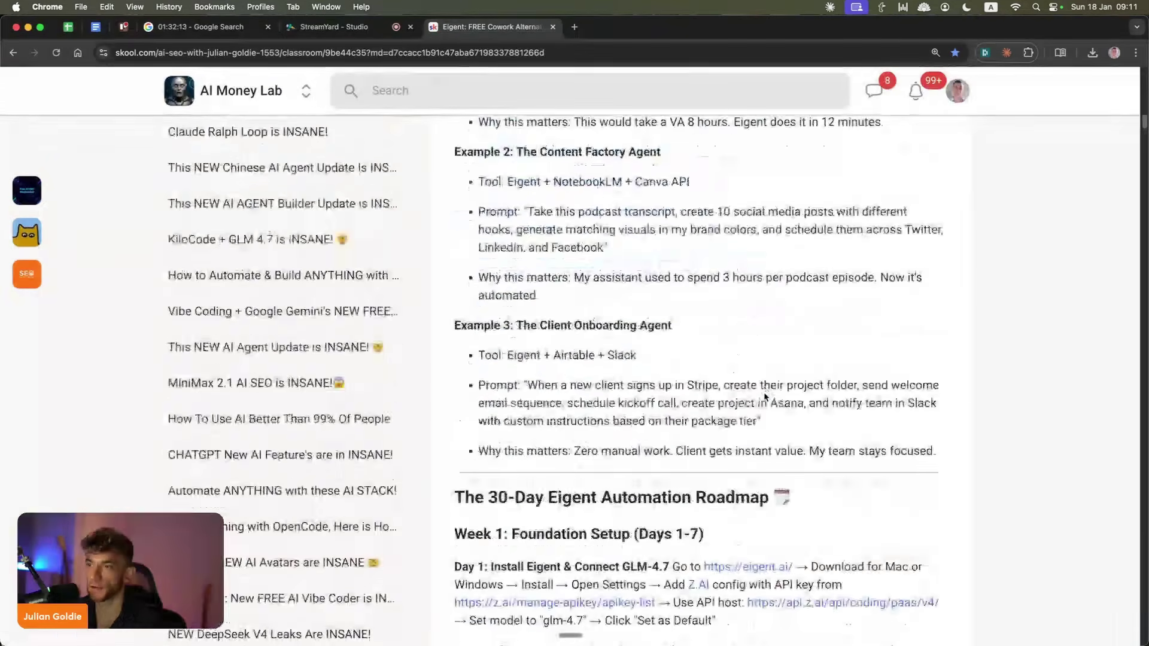
{"action": "scroll", "coordinate": [766, 395], "scroll_direction": "down", "scroll_amount": 5}
{"action": "scroll", "coordinate": [779, 395], "scroll_direction": "up", "scroll_amount": 20}
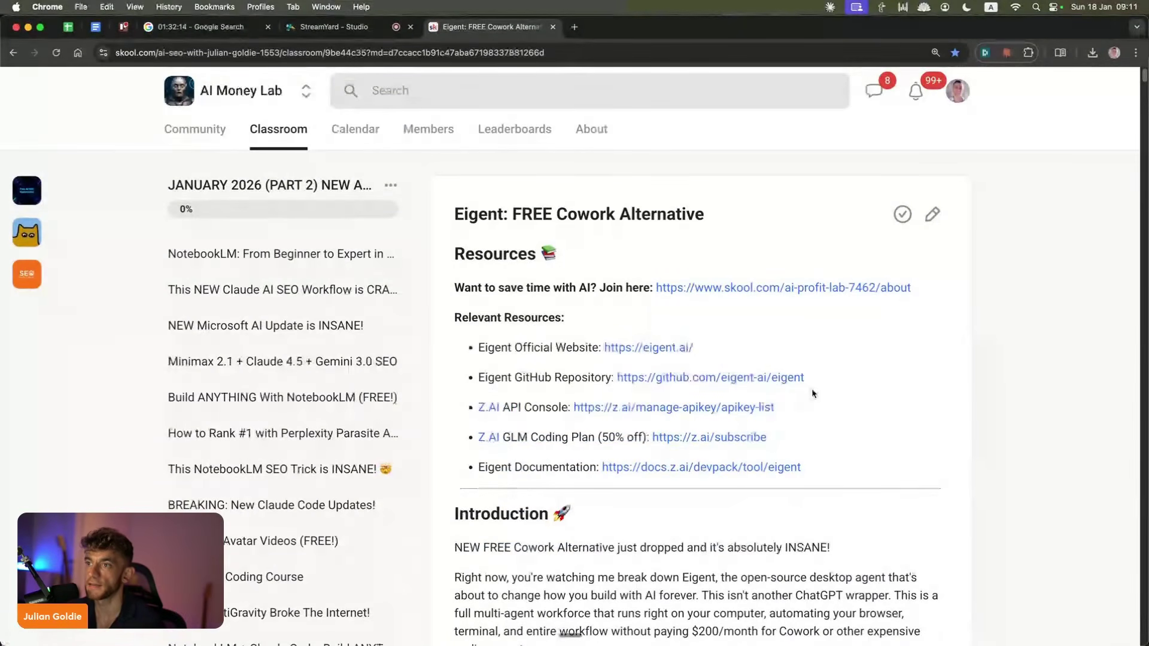
{"action": "scroll", "coordinate": [812, 389], "scroll_direction": "down", "scroll_amount": 20}
{"action": "scroll", "coordinate": [933, 427], "scroll_direction": "up", "scroll_amount": 15}
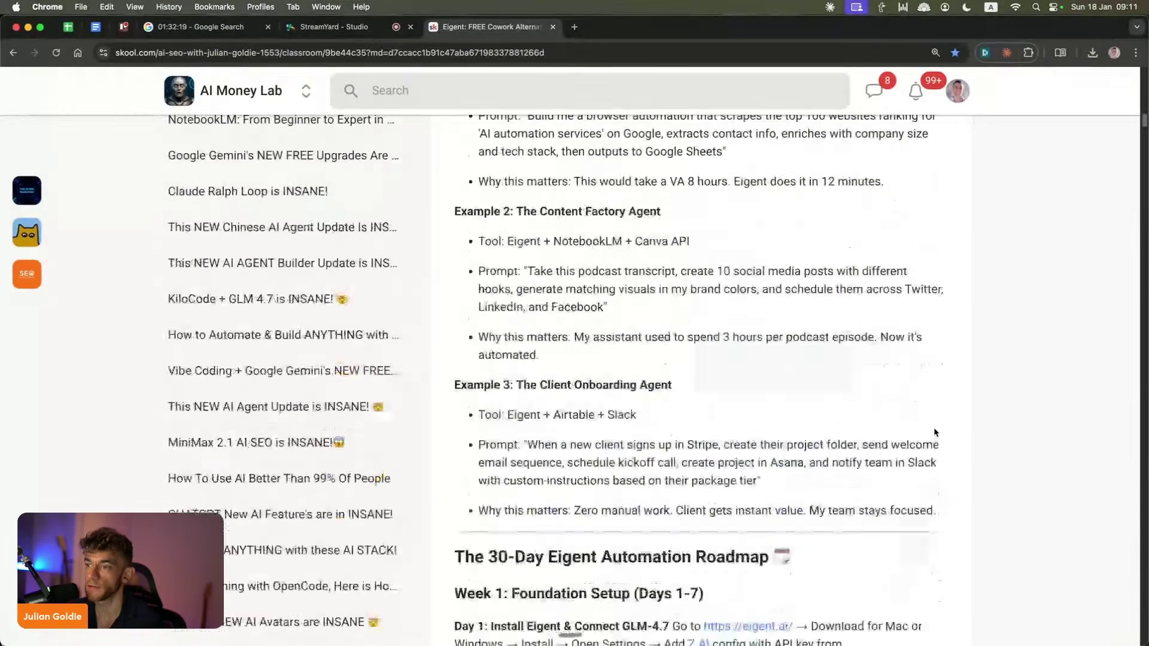
Step: Skim the lesson's 30-Day Eigent Automation Roadmap and the numbered automation prompts that follow it
{"action": "scroll", "coordinate": [933, 428], "scroll_direction": "down", "scroll_amount": 5}
{"action": "left_click_drag", "start_coordinate": [485, 226], "coordinate": [751, 227]}
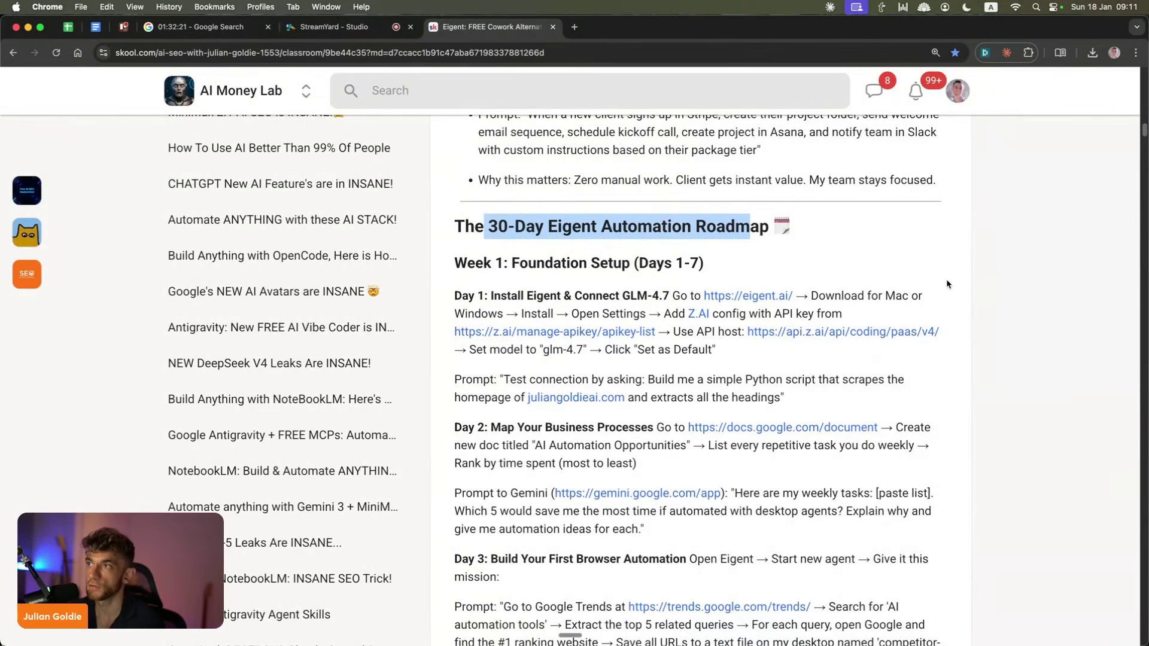
{"action": "scroll", "coordinate": [947, 280], "scroll_direction": "down", "scroll_amount": 1}
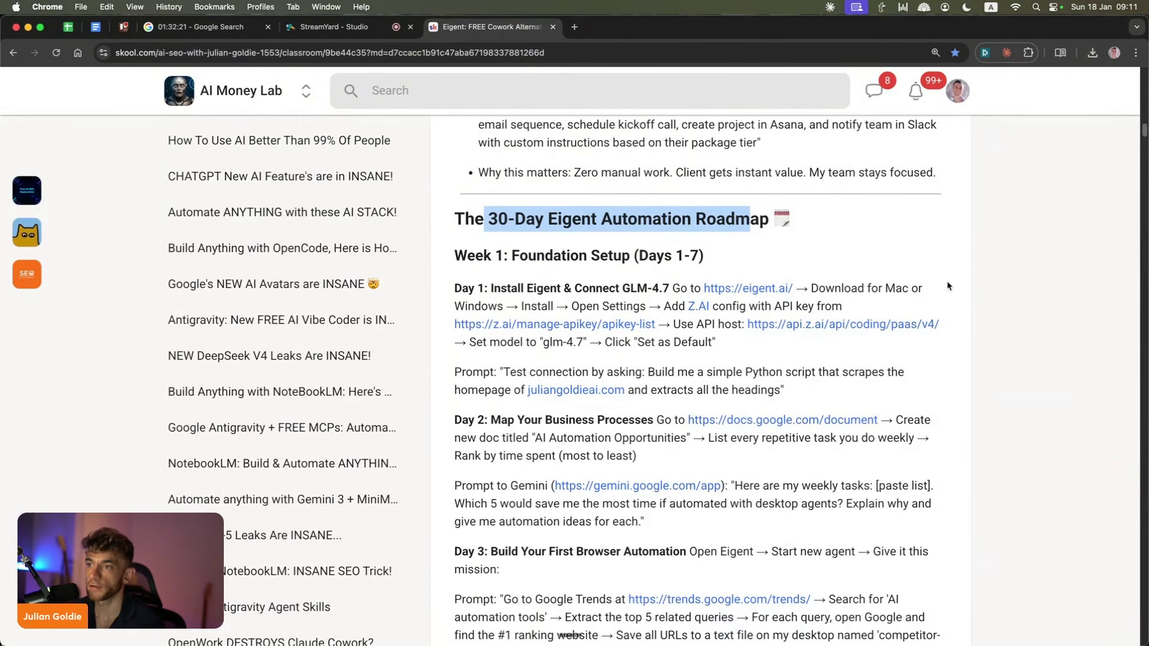
{"action": "scroll", "coordinate": [947, 281], "scroll_direction": "down", "scroll_amount": 20}
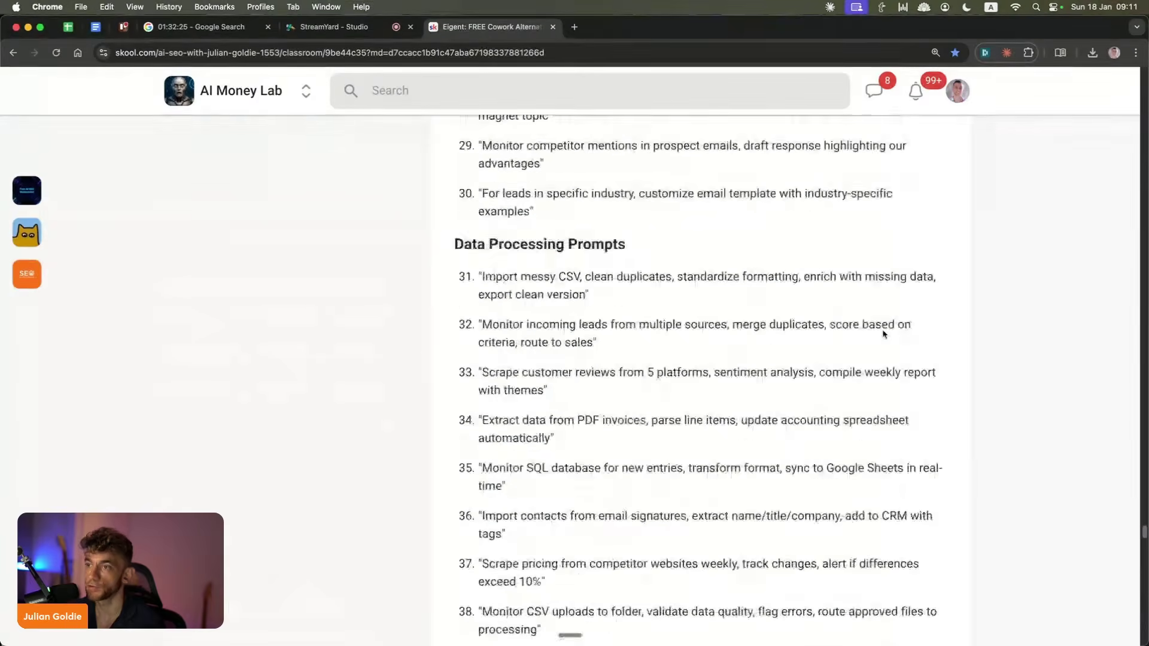
{"action": "scroll", "coordinate": [820, 317], "scroll_direction": "down", "scroll_amount": 20}
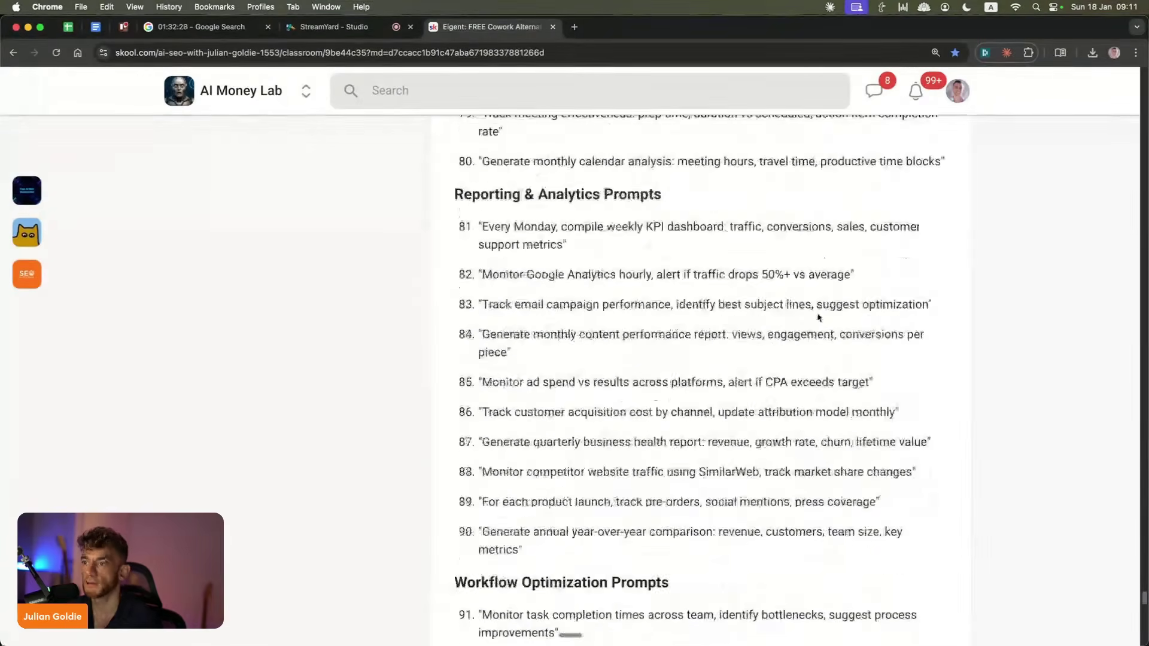
{"action": "scroll", "coordinate": [814, 319], "scroll_direction": "up", "scroll_amount": 20}
{"action": "scroll", "coordinate": [810, 319], "scroll_direction": "up", "scroll_amount": 20}
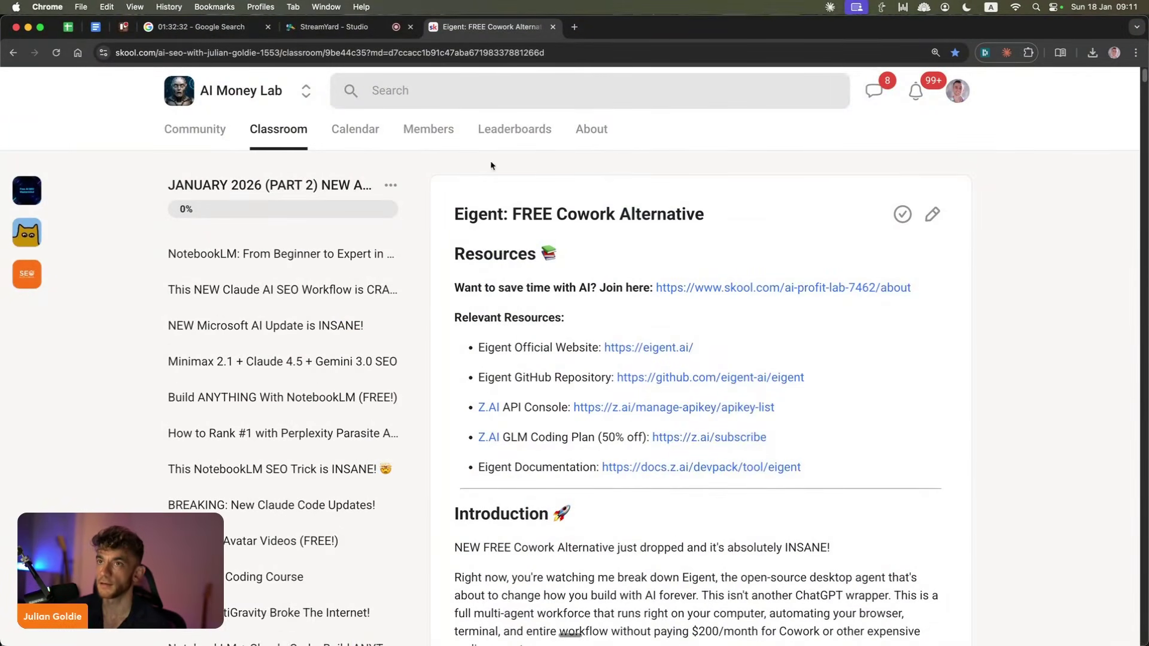
Step: Browse the AI Money Lab community feed and return to the Eigent lesson in the classroom
{"action": "left_click", "coordinate": [219, 95]}
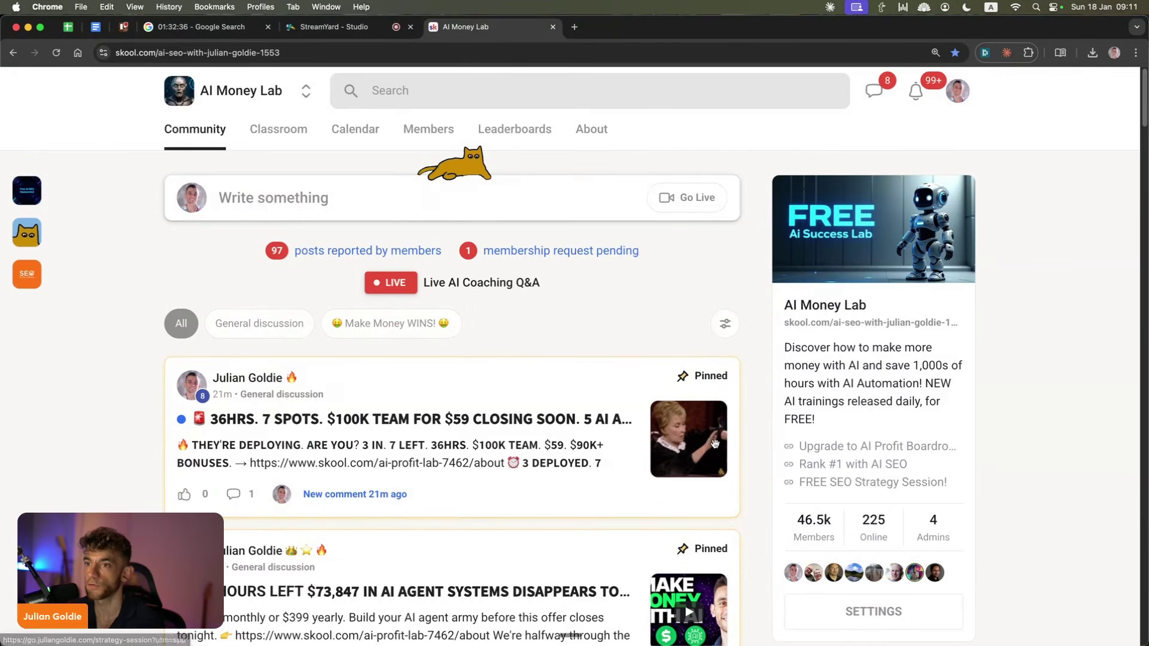
{"action": "scroll", "coordinate": [715, 443], "scroll_direction": "down", "scroll_amount": 15}
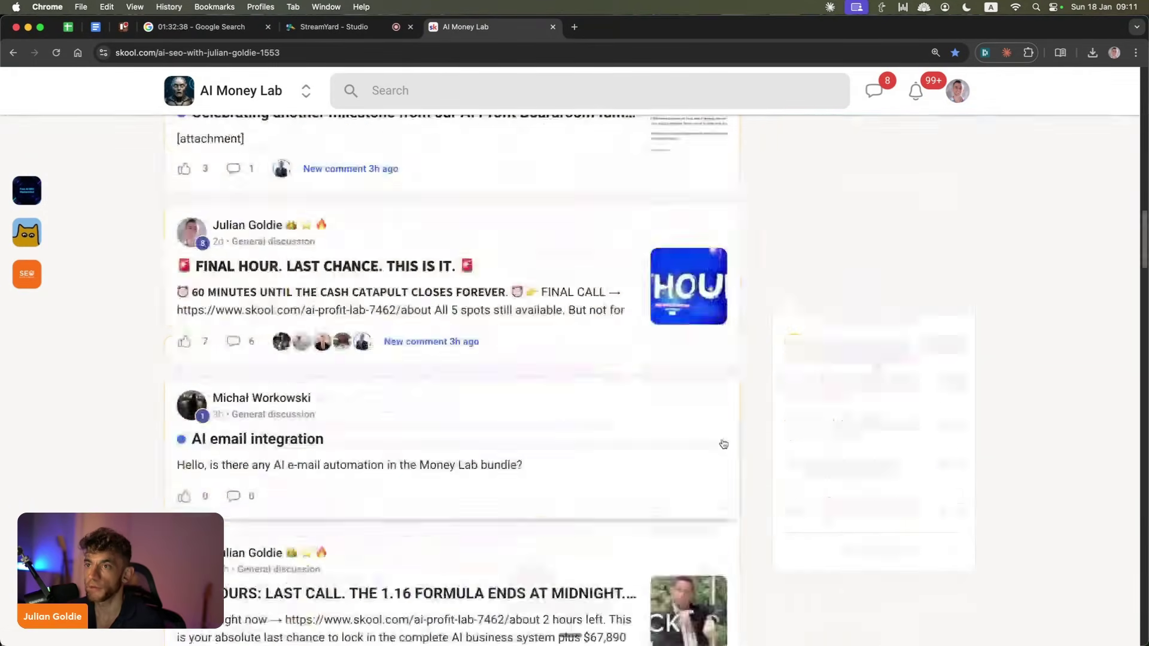
{"action": "scroll", "coordinate": [724, 444], "scroll_direction": "up", "scroll_amount": 15}
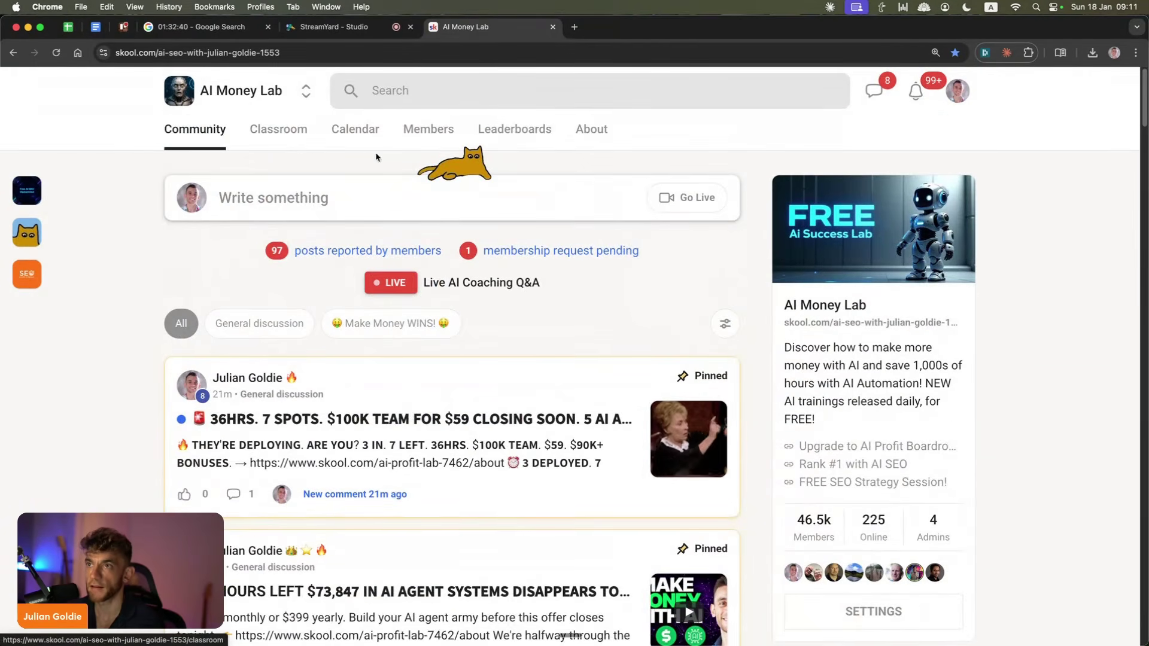
{"action": "left_click", "coordinate": [278, 128]}
{"action": "left_click", "coordinate": [847, 284]}
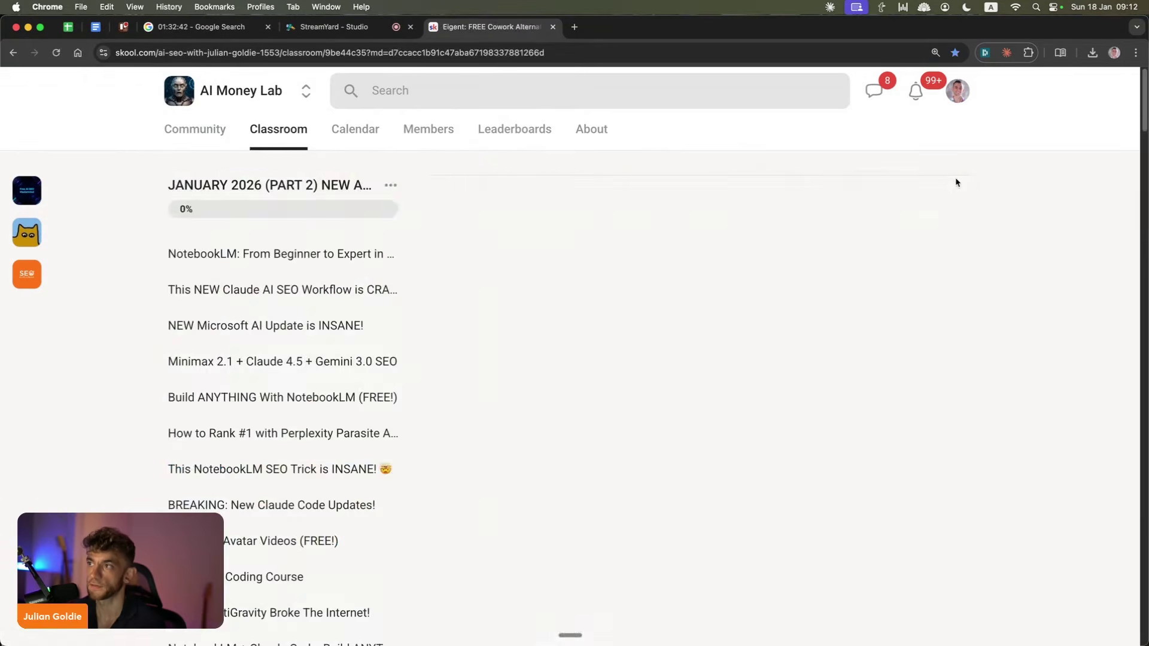
Step: Open the AI Profit Boardroom community on Skool and view its About page
{"action": "key", "text": "super+l"}
{"action": "type", "text": "ai profiT"}
{"action": "key", "text": "Return"}
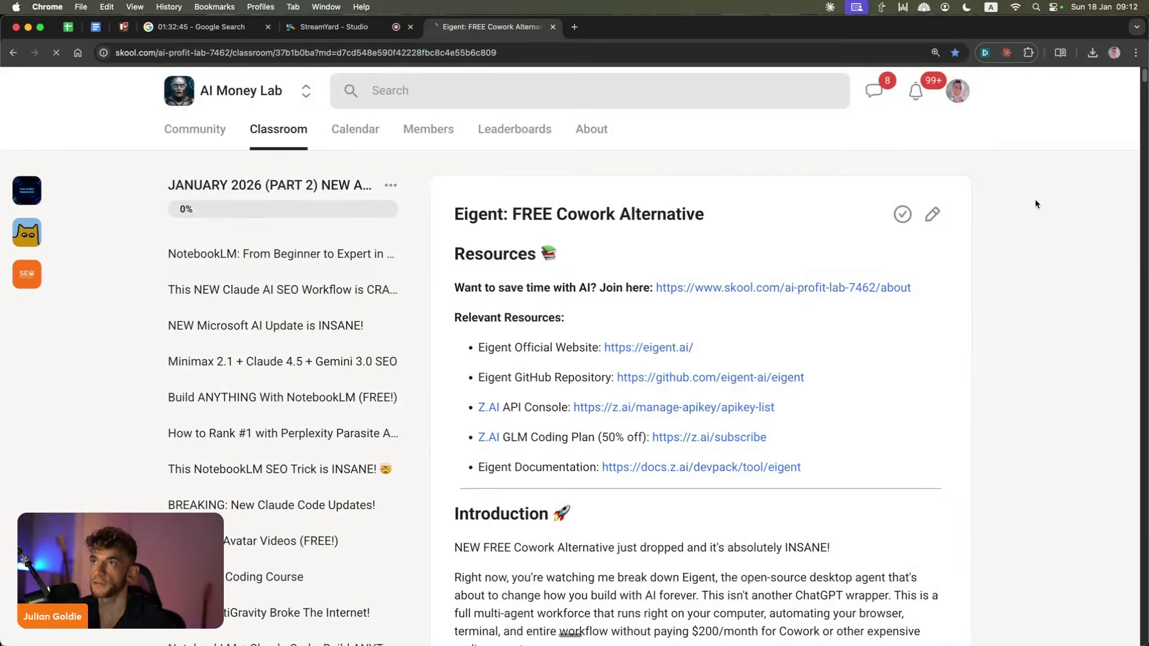
{"action": "left_click", "coordinate": [642, 131]}
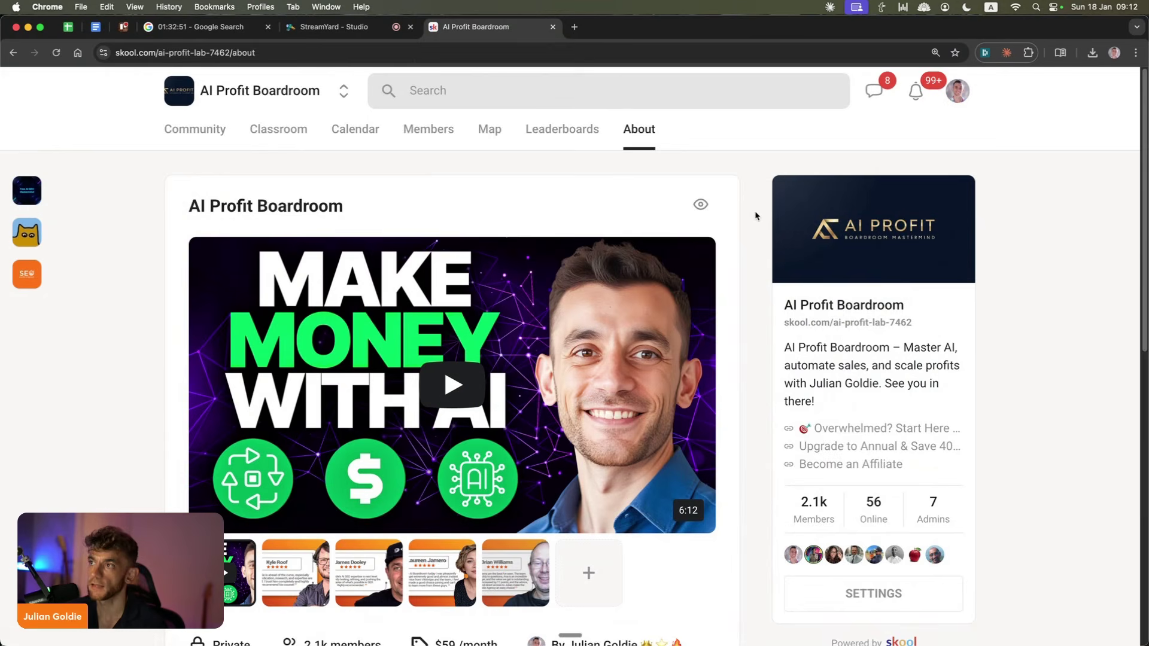
{"action": "scroll", "coordinate": [752, 216], "scroll_direction": "down", "scroll_amount": 3}
{"action": "scroll", "coordinate": [752, 216], "scroll_direction": "up", "scroll_amount": 3}
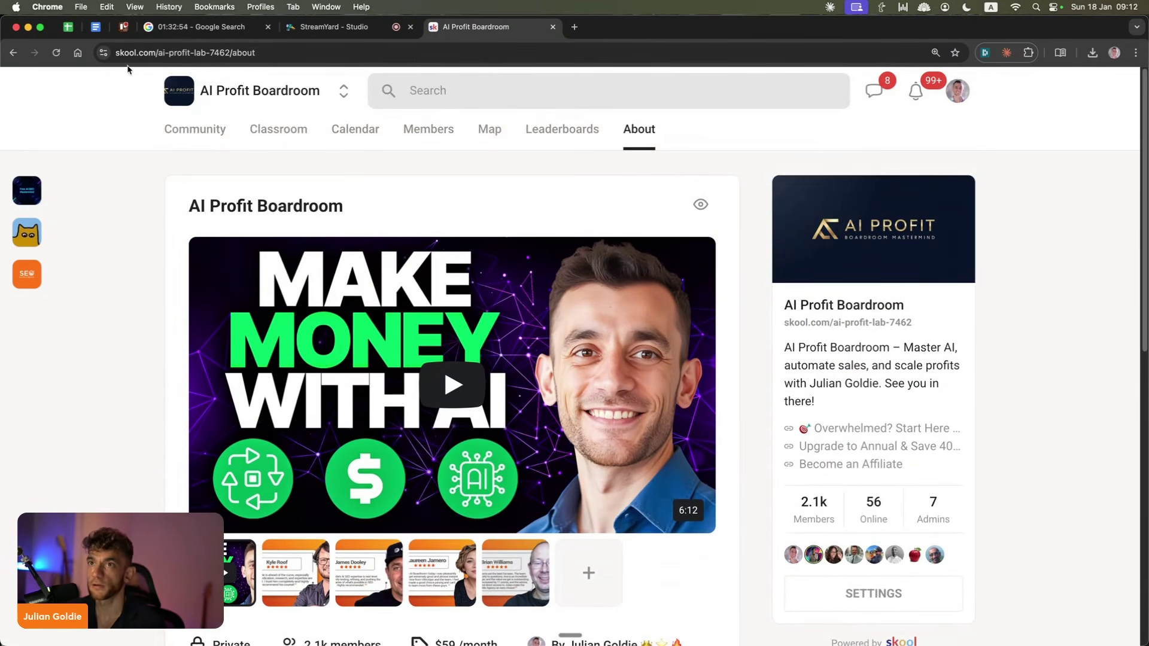
Step: Browse the posts in the AI Profit Boardroom community feed
{"action": "left_click", "coordinate": [174, 97]}
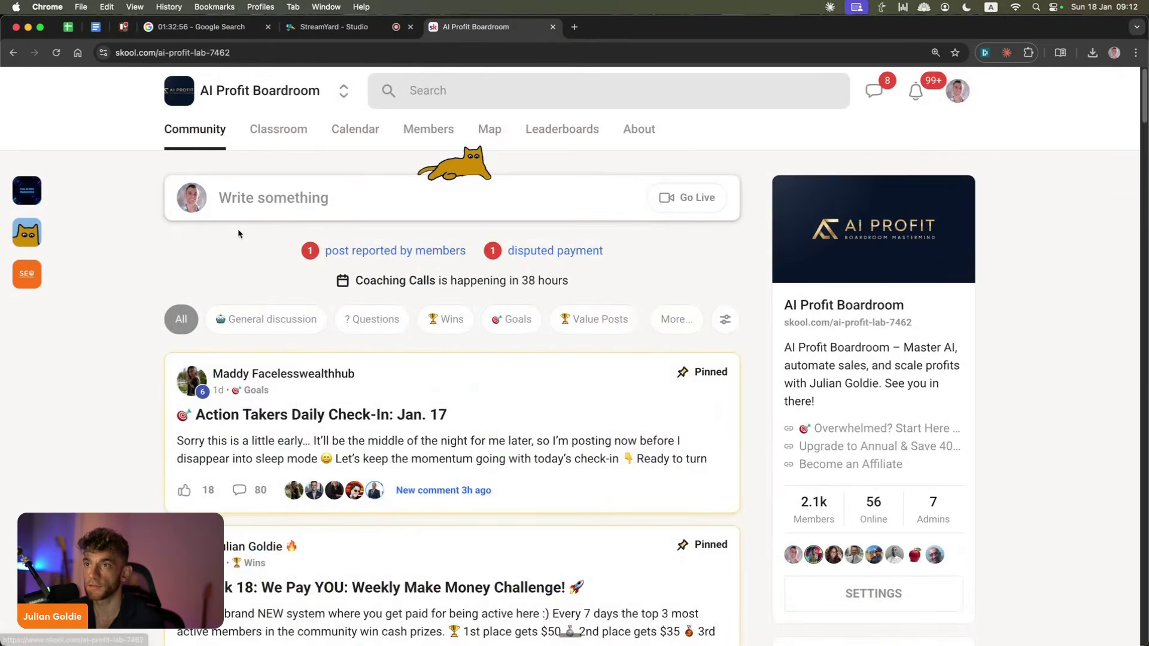
{"action": "scroll", "coordinate": [238, 234], "scroll_direction": "down", "scroll_amount": 9}
{"action": "scroll", "coordinate": [138, 289], "scroll_direction": "up", "scroll_amount": 9}
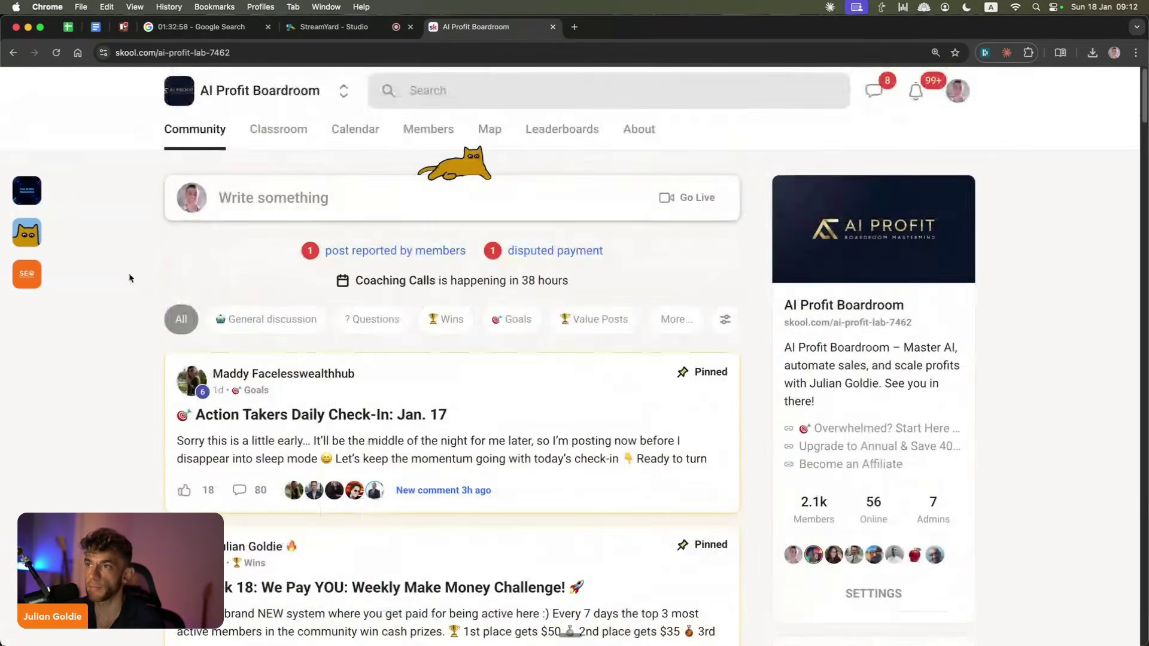
{"action": "scroll", "coordinate": [196, 398], "scroll_direction": "down", "scroll_amount": 1}
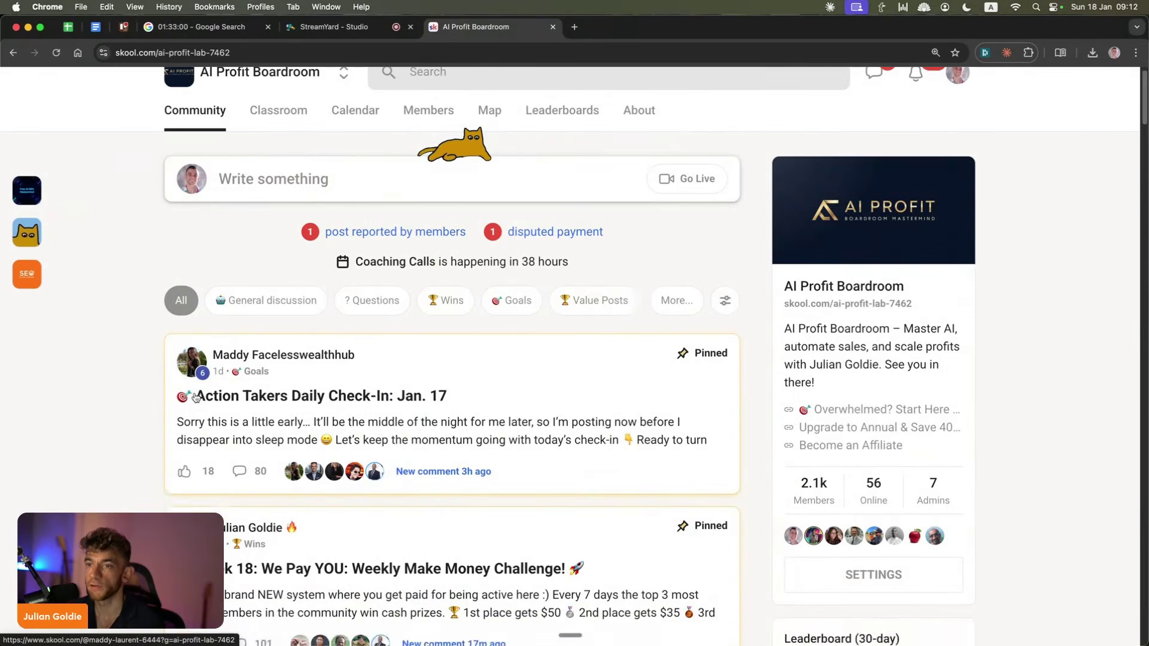
{"action": "scroll", "coordinate": [196, 398], "scroll_direction": "down", "scroll_amount": 10}
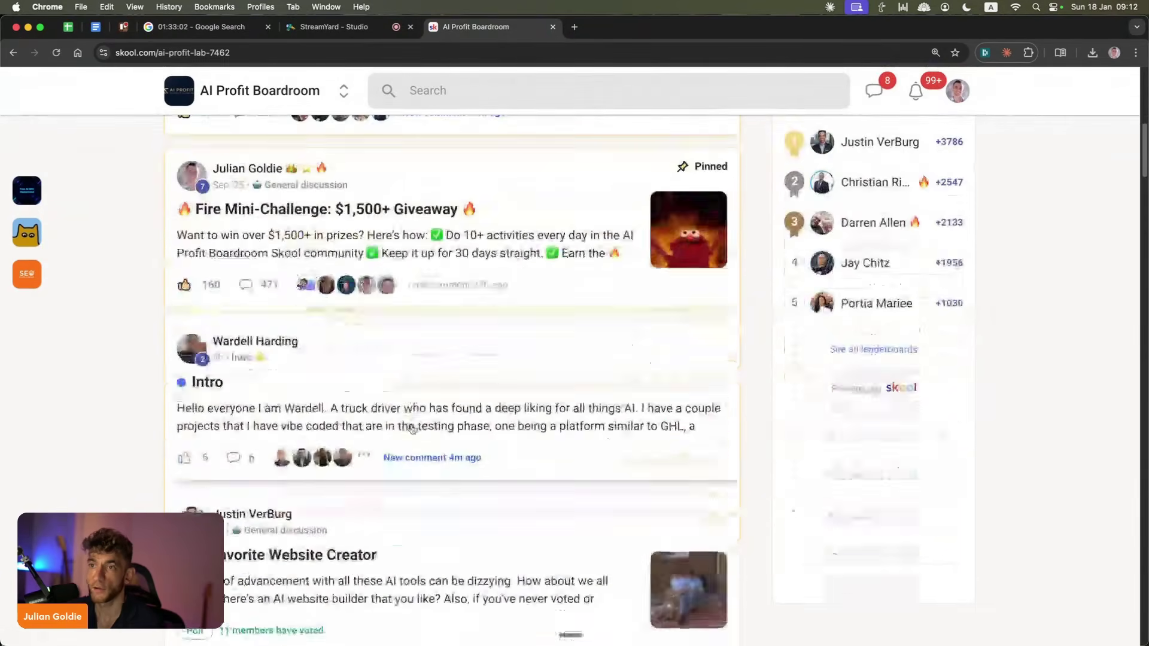
{"action": "scroll", "coordinate": [413, 428], "scroll_direction": "down", "scroll_amount": 15}
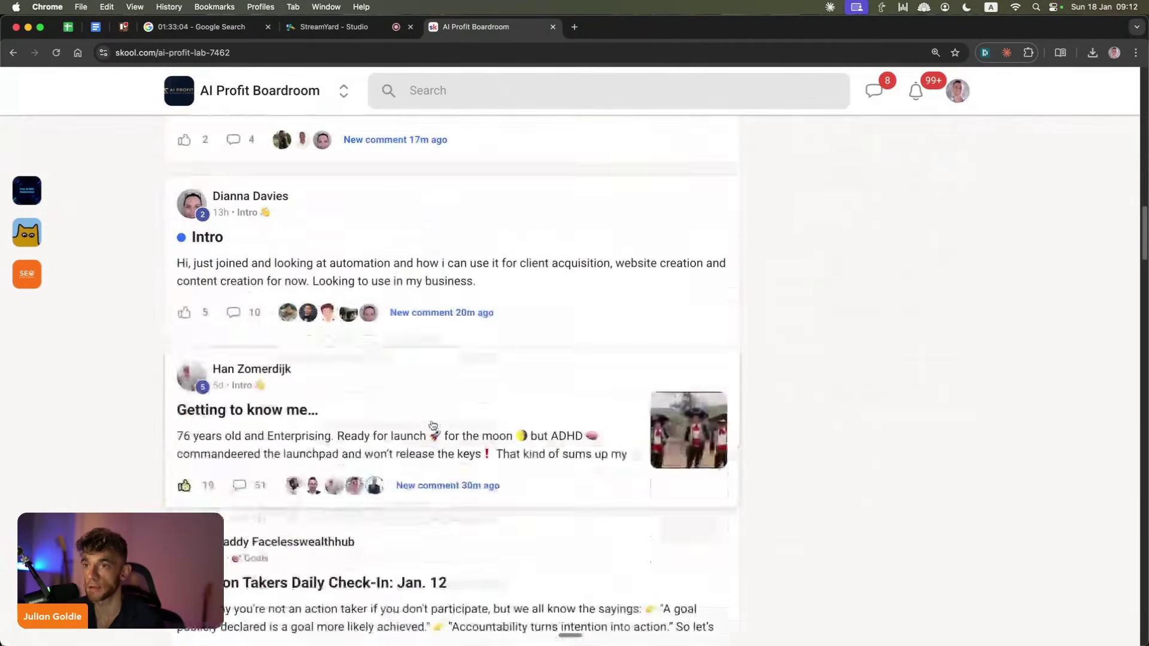
Step: Skim the pinned and recent posts in the AI Profit Boardroom feed and set its category filter to All
{"action": "scroll", "coordinate": [433, 426], "scroll_direction": "up", "scroll_amount": 20}
{"action": "scroll", "coordinate": [439, 417], "scroll_direction": "down", "scroll_amount": 10}
{"action": "scroll", "coordinate": [1026, 235], "scroll_direction": "up", "scroll_amount": 5}
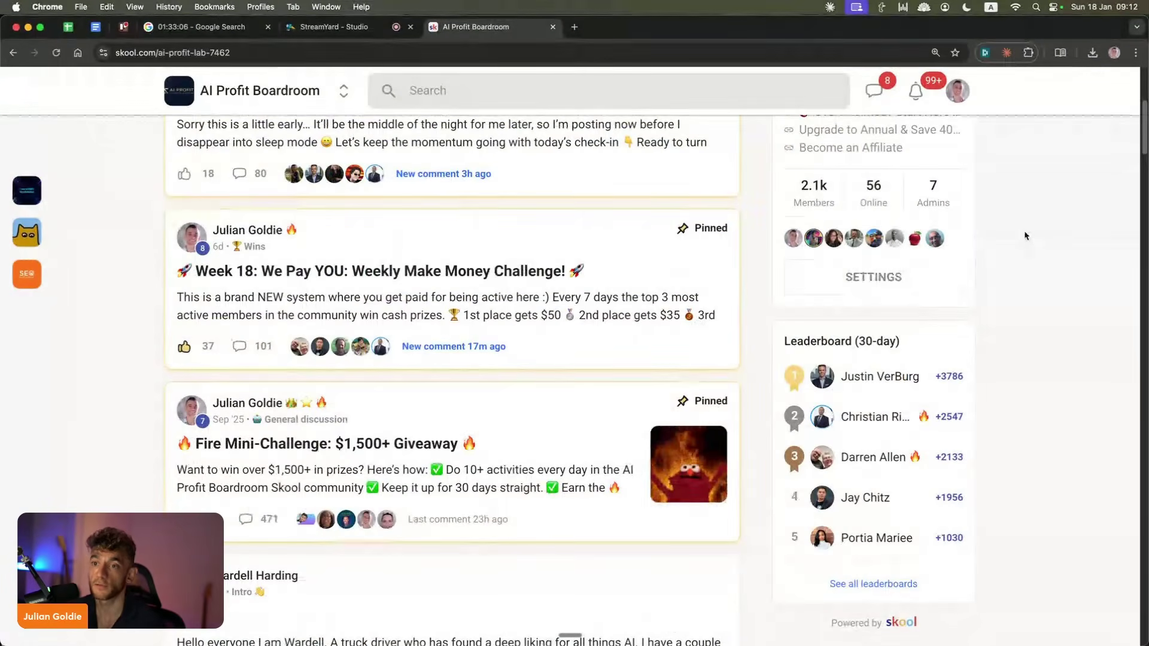
{"action": "scroll", "coordinate": [1026, 236], "scroll_direction": "down", "scroll_amount": 10}
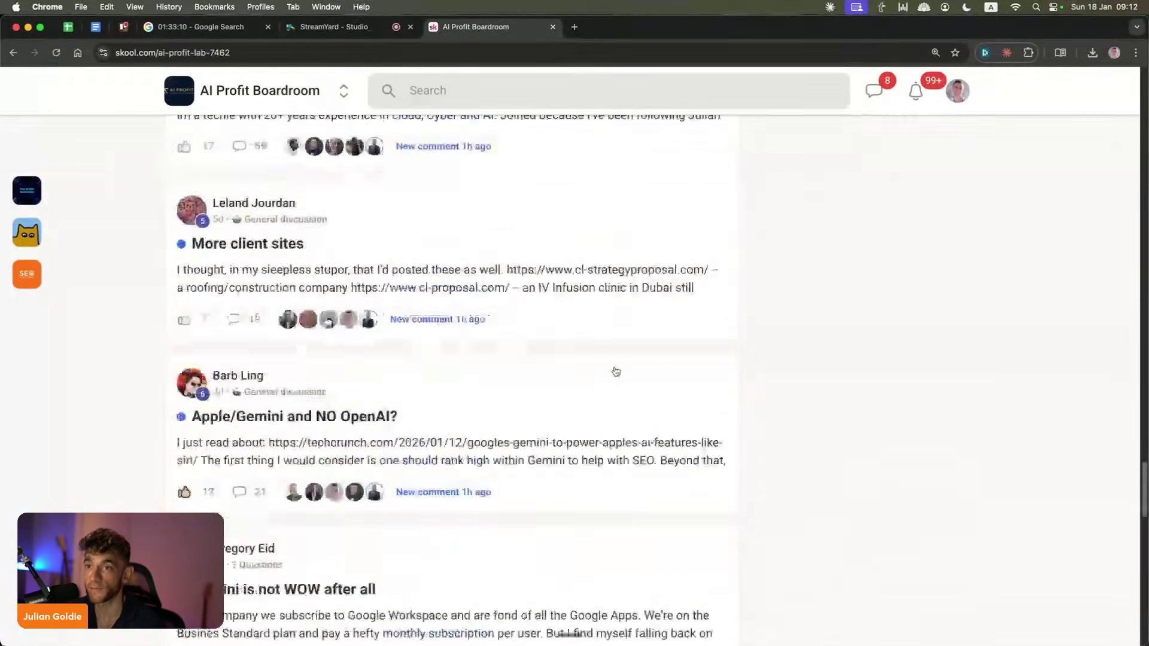
{"action": "scroll", "coordinate": [502, 364], "scroll_direction": "up", "scroll_amount": 20}
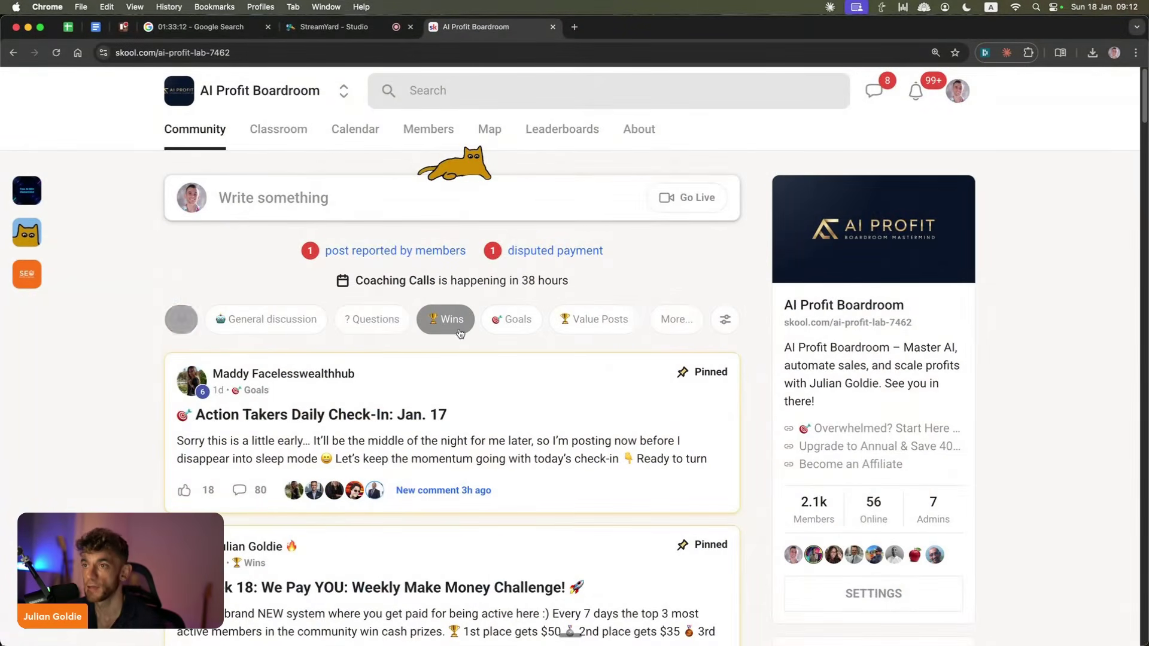
{"action": "left_click", "coordinate": [181, 319]}
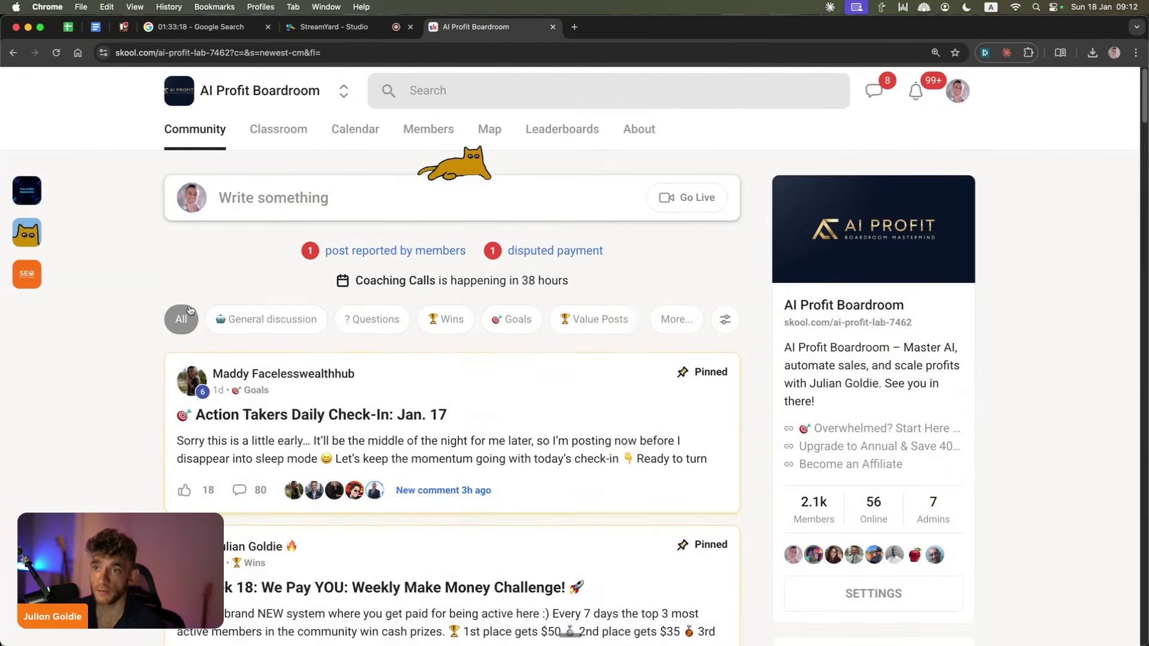
Step: Open the pinned post "Action Takers Daily Check-In: Jan. 17" and skim through its comments
{"action": "left_click", "coordinate": [554, 387]}
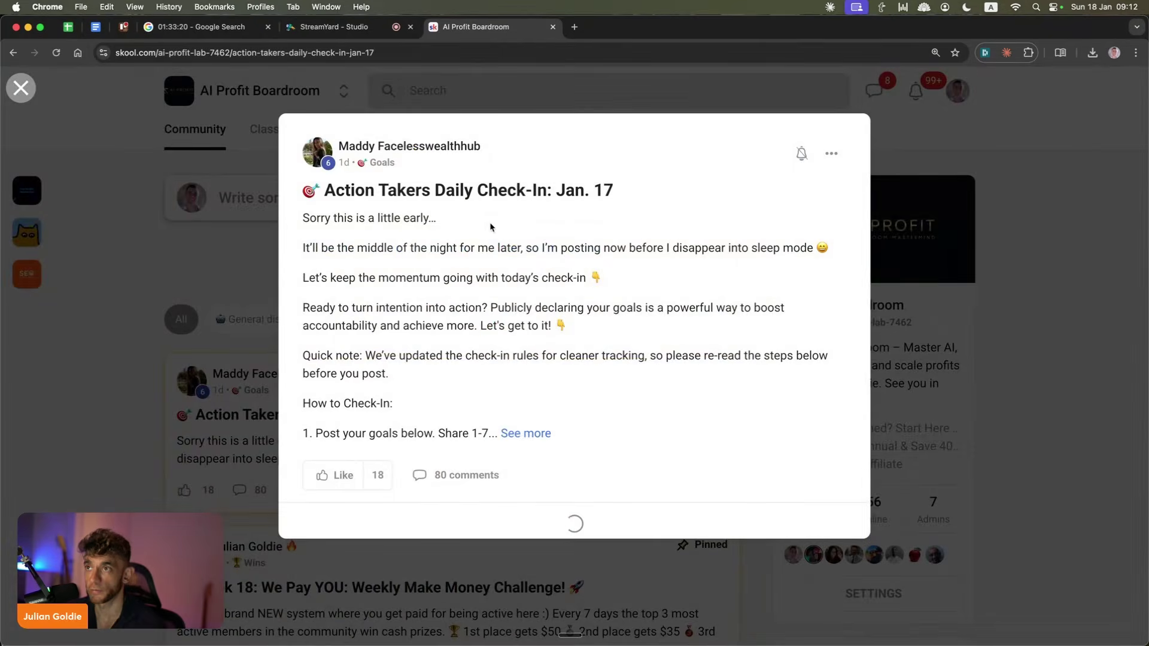
{"action": "scroll", "coordinate": [554, 345], "scroll_direction": "down", "scroll_amount": 10}
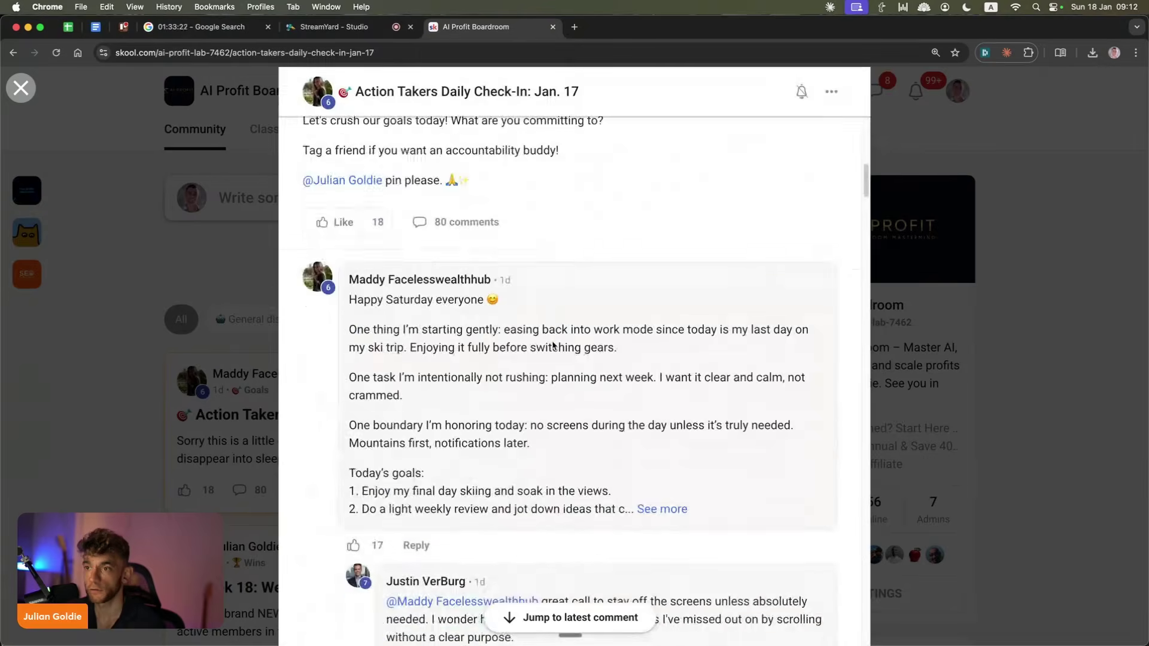
{"action": "scroll", "coordinate": [554, 345], "scroll_direction": "down", "scroll_amount": 20}
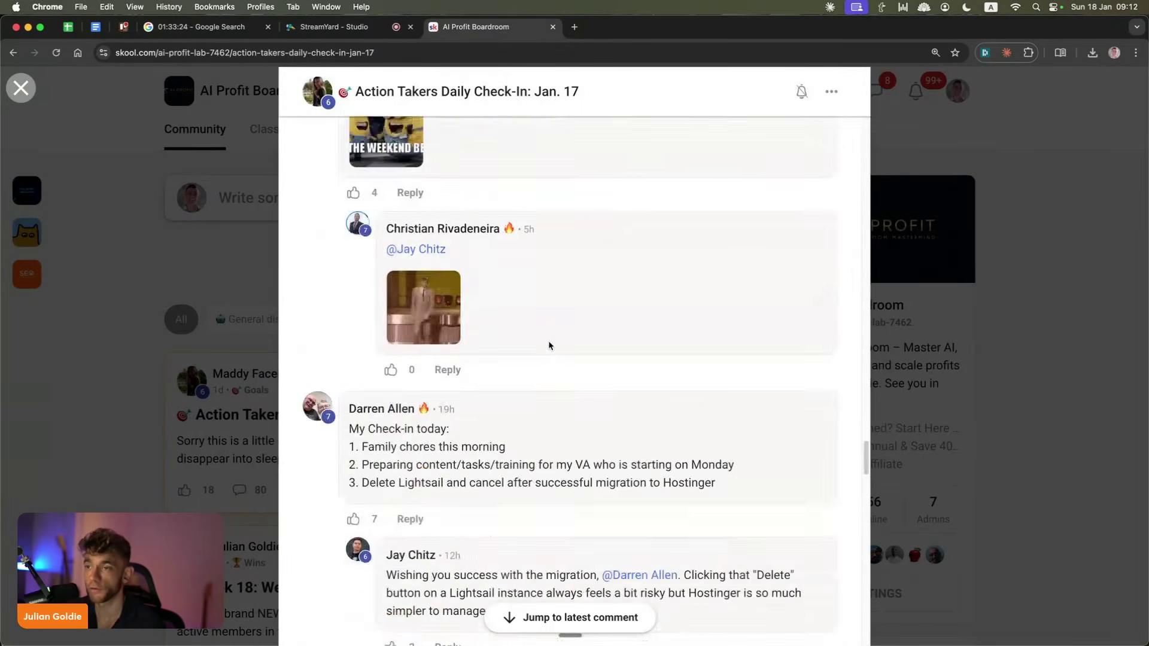
{"action": "scroll", "coordinate": [549, 345], "scroll_direction": "down", "scroll_amount": 20}
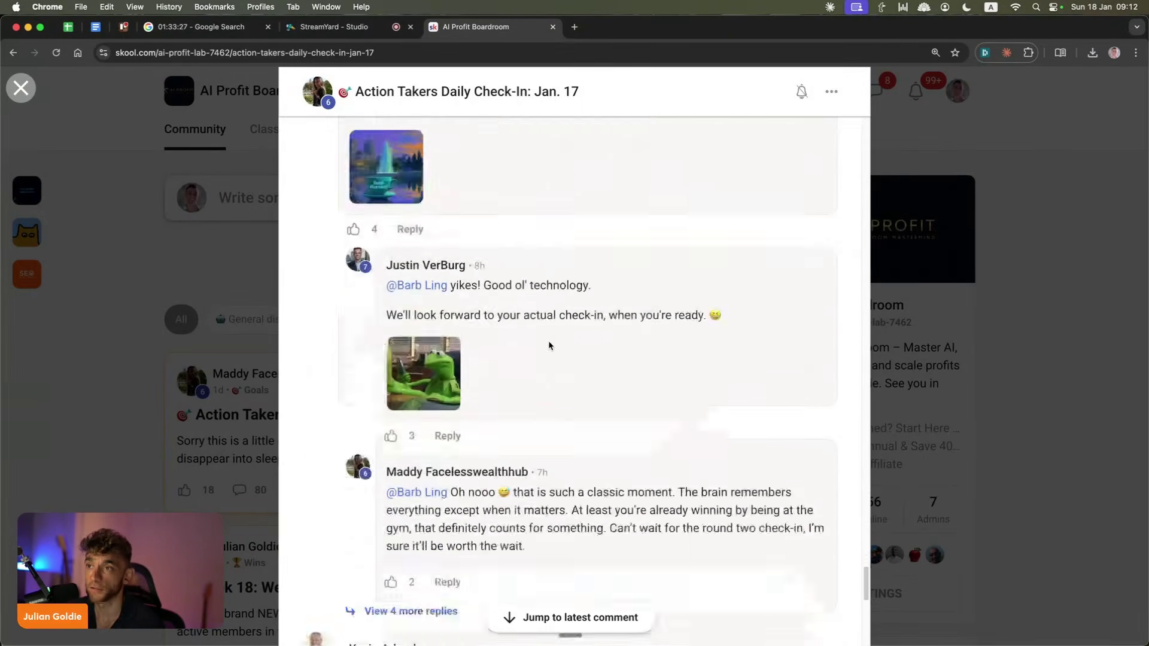
{"action": "scroll", "coordinate": [549, 346], "scroll_direction": "down", "scroll_amount": 10}
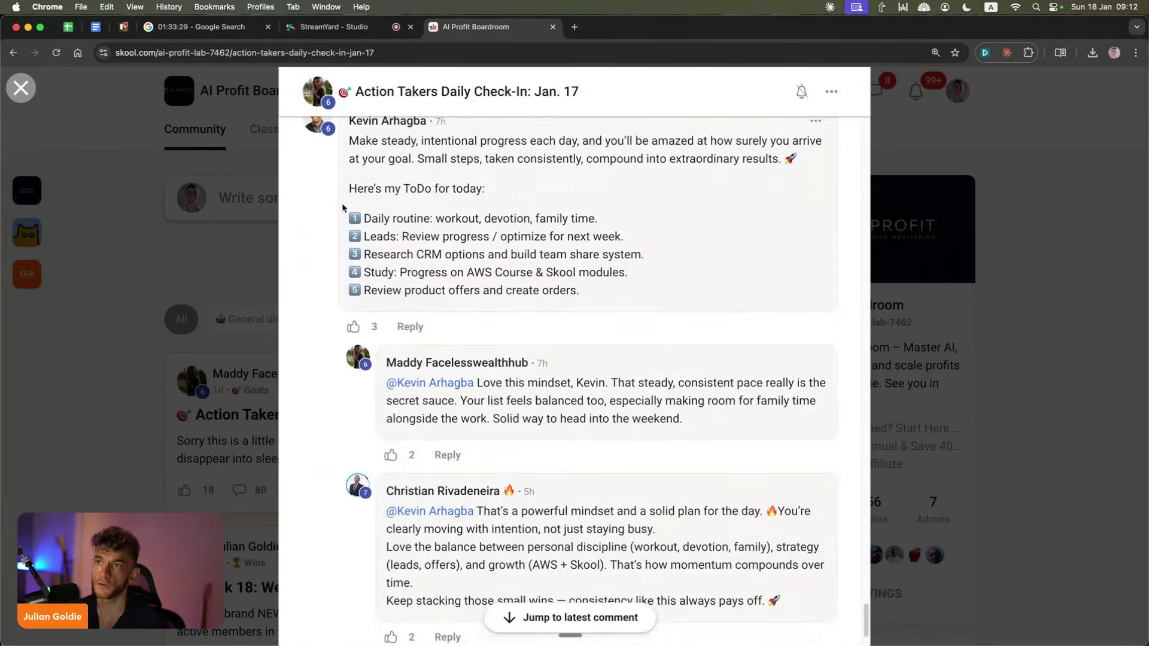
Step: Read the check-in comment with the five-item ToDo list and its replies, and close the post
{"action": "scroll", "coordinate": [353, 264], "scroll_direction": "up", "scroll_amount": 3}
{"action": "left_click_drag", "start_coordinate": [336, 216], "coordinate": [657, 400]}
{"action": "left_click", "coordinate": [657, 400]}
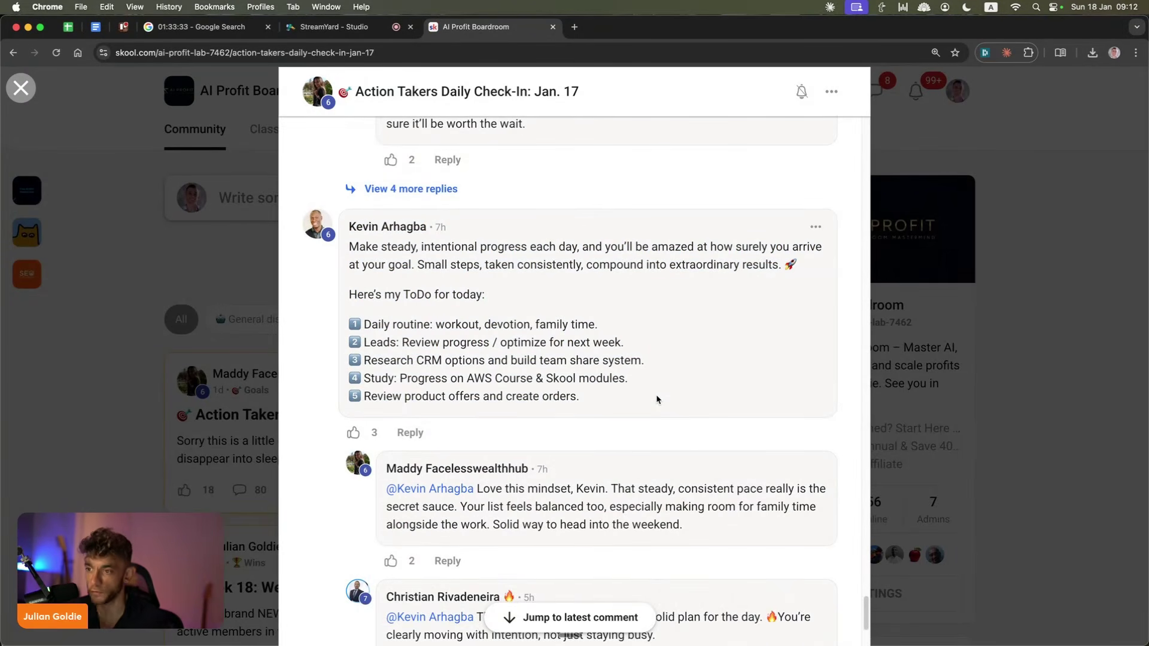
{"action": "scroll", "coordinate": [501, 364], "scroll_direction": "down", "scroll_amount": 4}
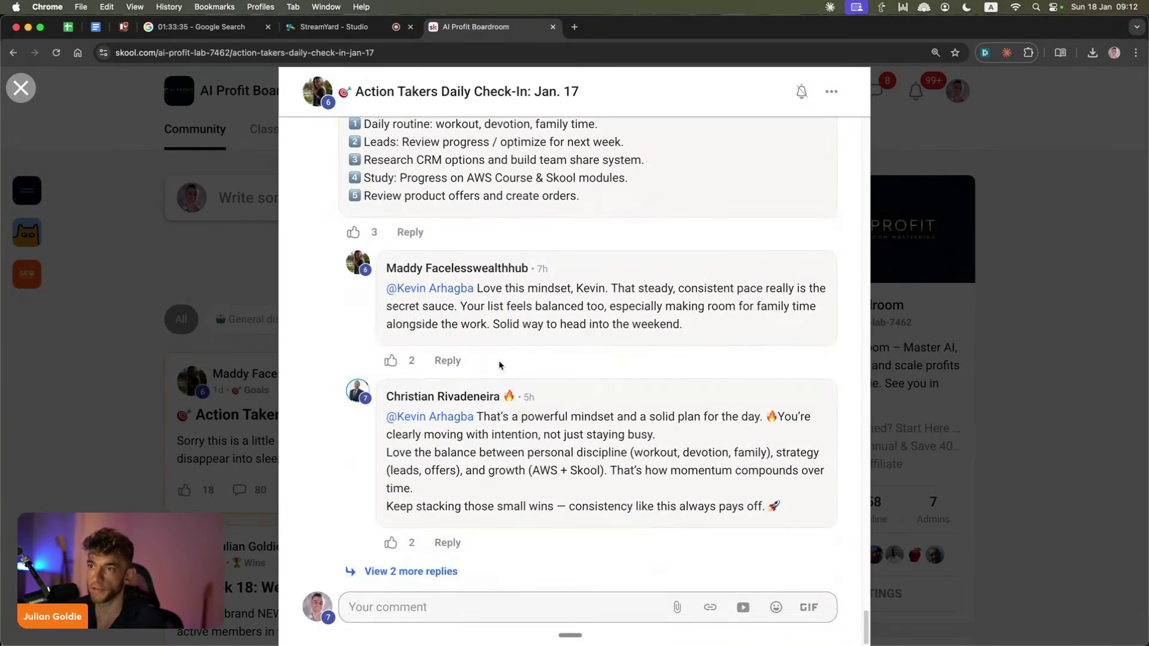
{"action": "scroll", "coordinate": [501, 364], "scroll_direction": "up", "scroll_amount": 20}
{"action": "left_click", "coordinate": [60, 383]}
Step: View the community's coaching call calendar and open the START HERE 6-Week AI Automation course in the classroom
{"action": "left_click", "coordinate": [355, 129]}
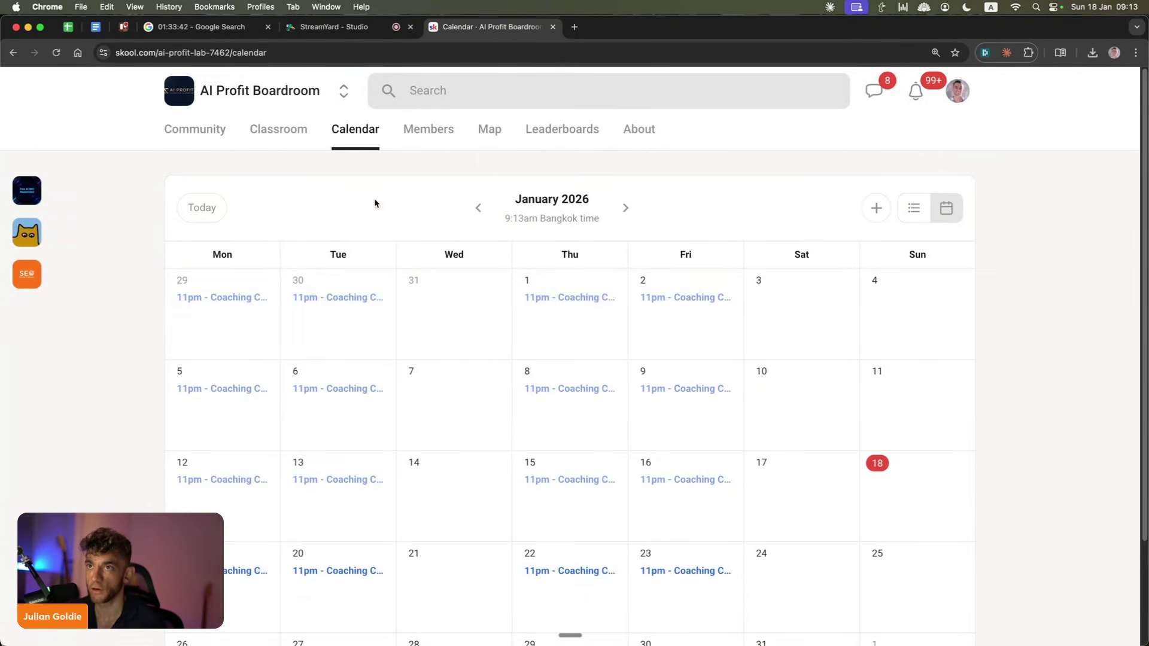
{"action": "left_click", "coordinate": [286, 150]}
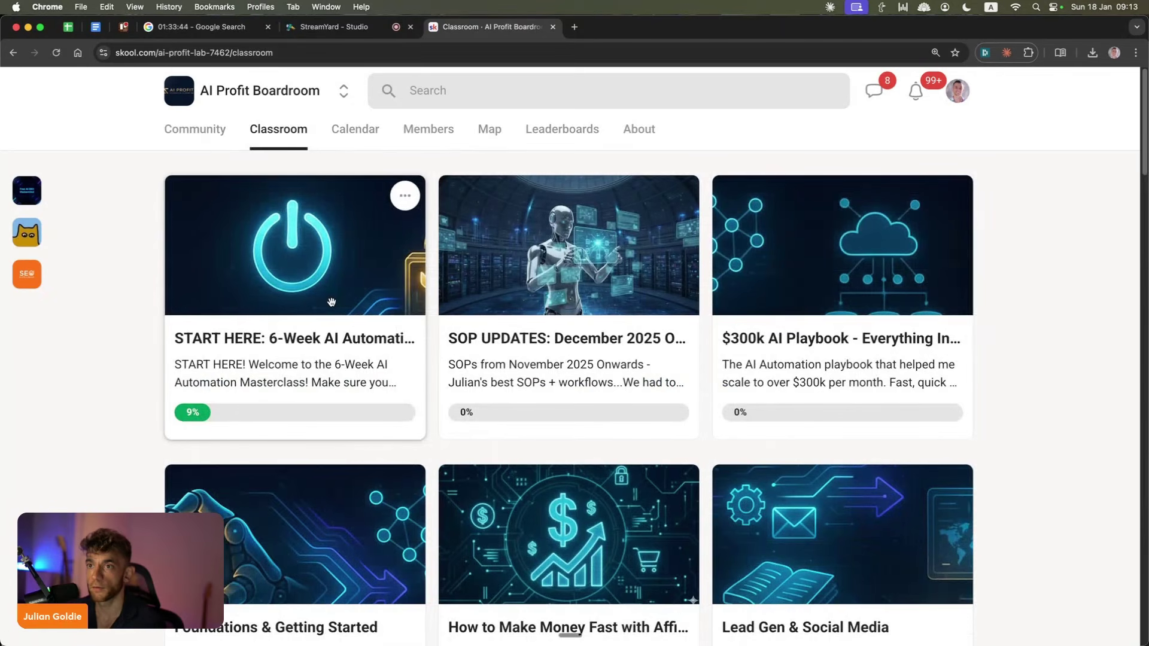
{"action": "left_click", "coordinate": [179, 281]}
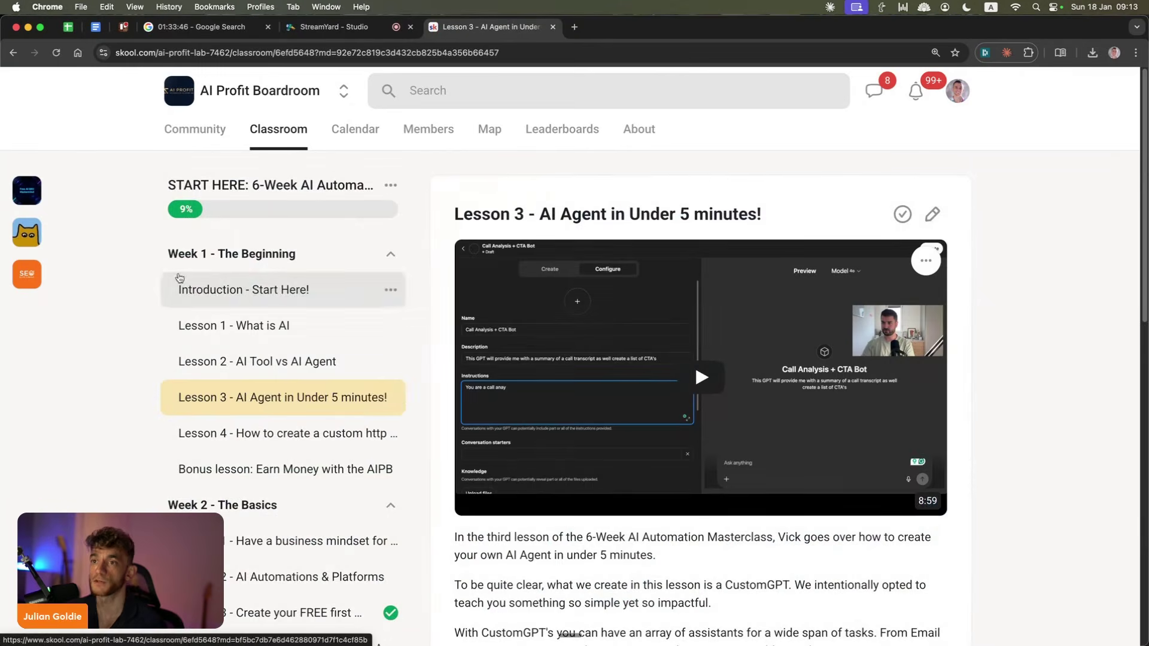
Step: Look over the course's weekly lesson outline and highlight the title "Lesson 3 - AI Agent in Under 5 minutes!"
{"action": "scroll", "coordinate": [239, 329], "scroll_direction": "down", "scroll_amount": 15}
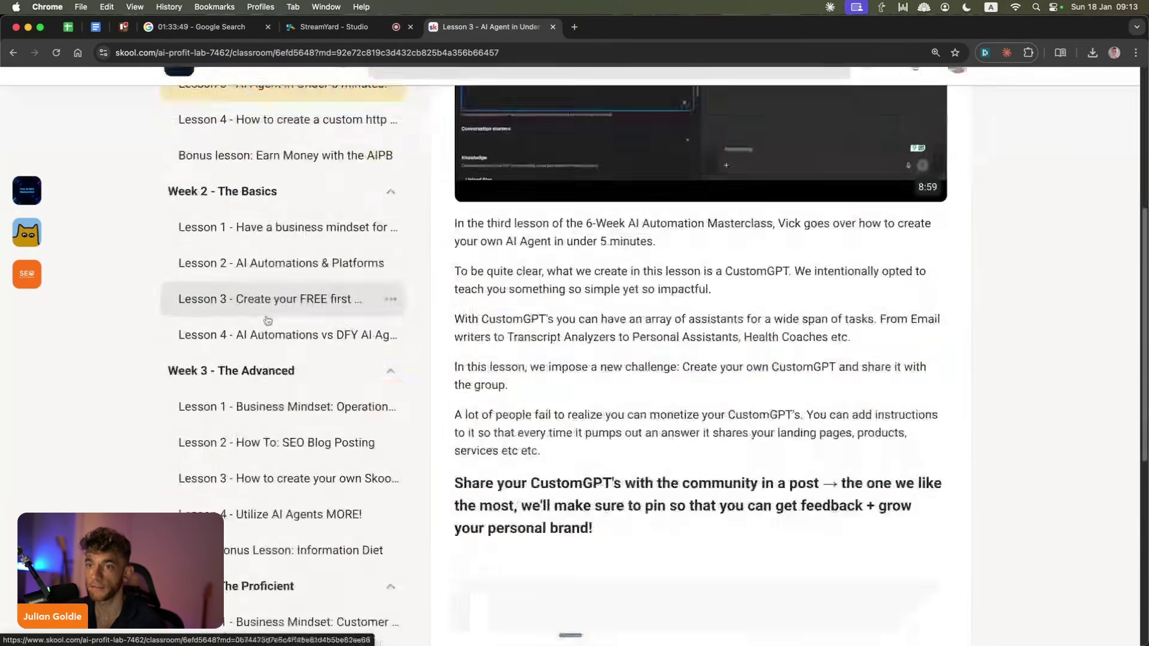
{"action": "scroll", "coordinate": [272, 329], "scroll_direction": "up", "scroll_amount": 15}
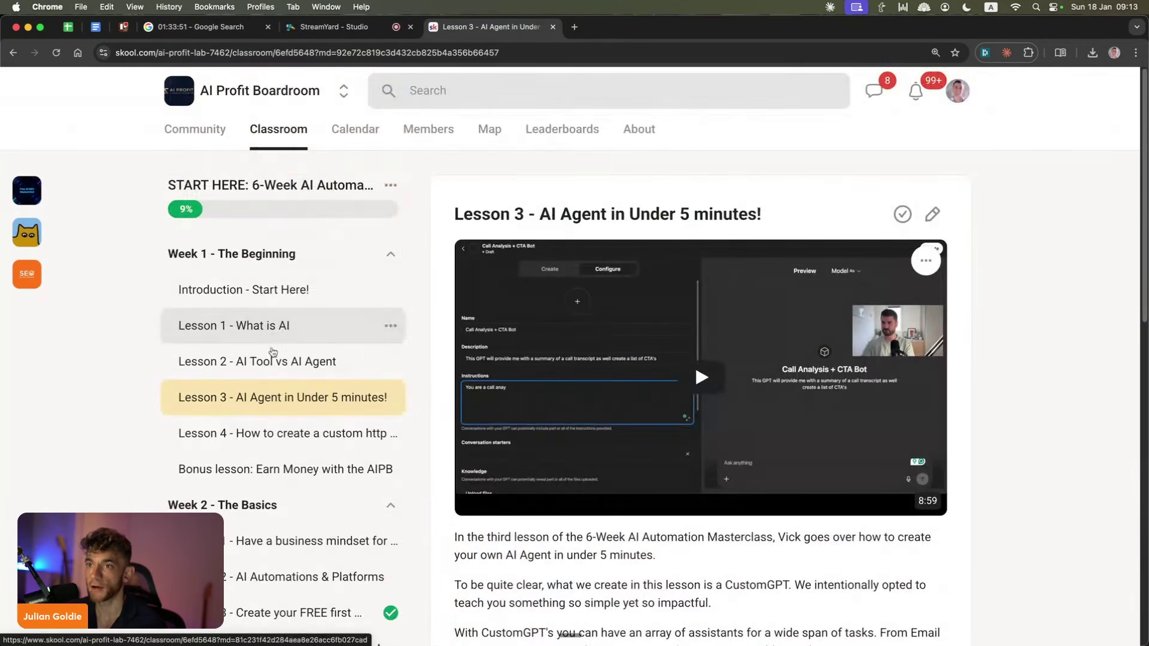
{"action": "left_click_drag", "start_coordinate": [435, 203], "coordinate": [789, 218]}
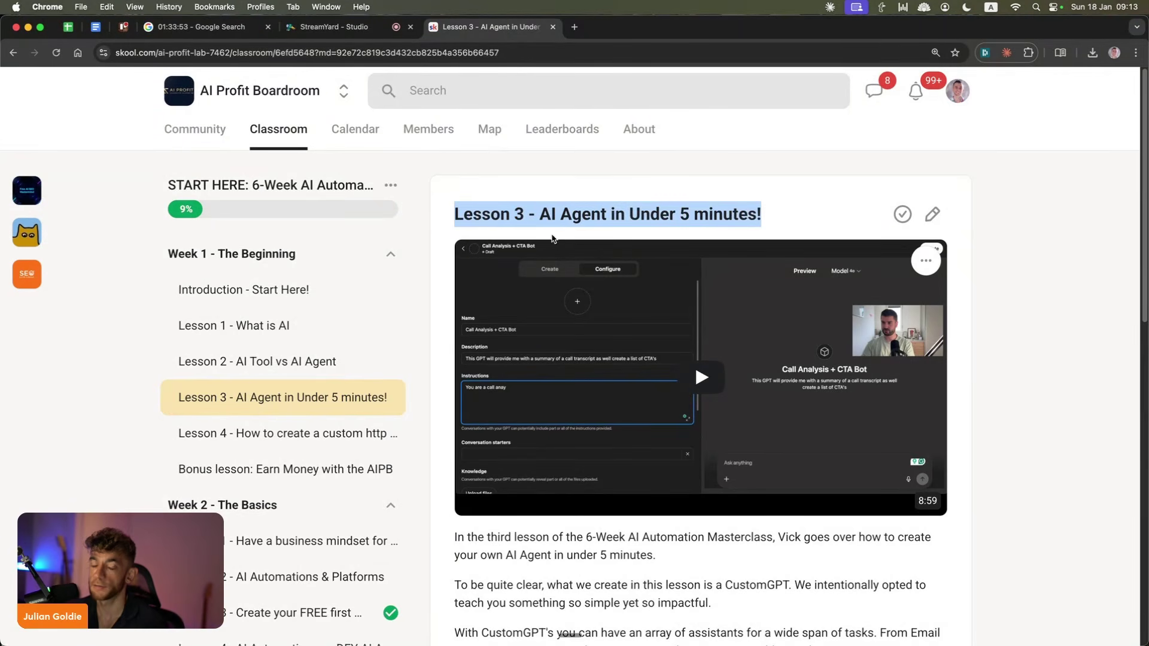
Step: Open the $300k AI Playbook course from the classroom and view its Newsletter Automation and X/Twitter Automation lessons
{"action": "left_click", "coordinate": [294, 130]}
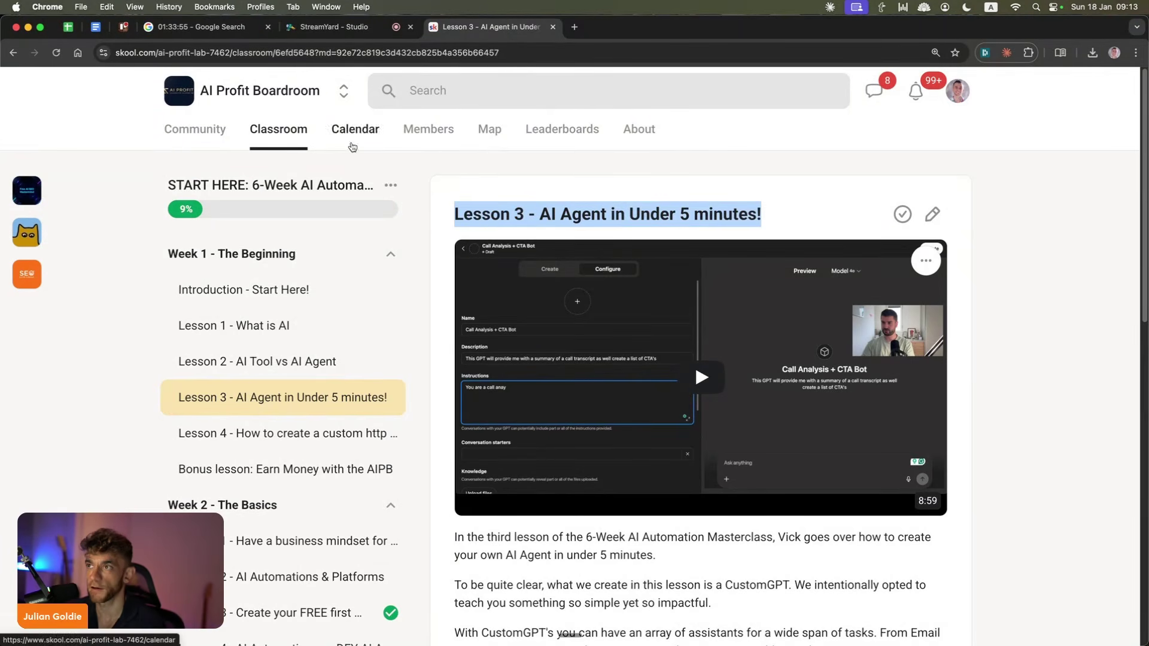
{"action": "left_click", "coordinate": [713, 289]}
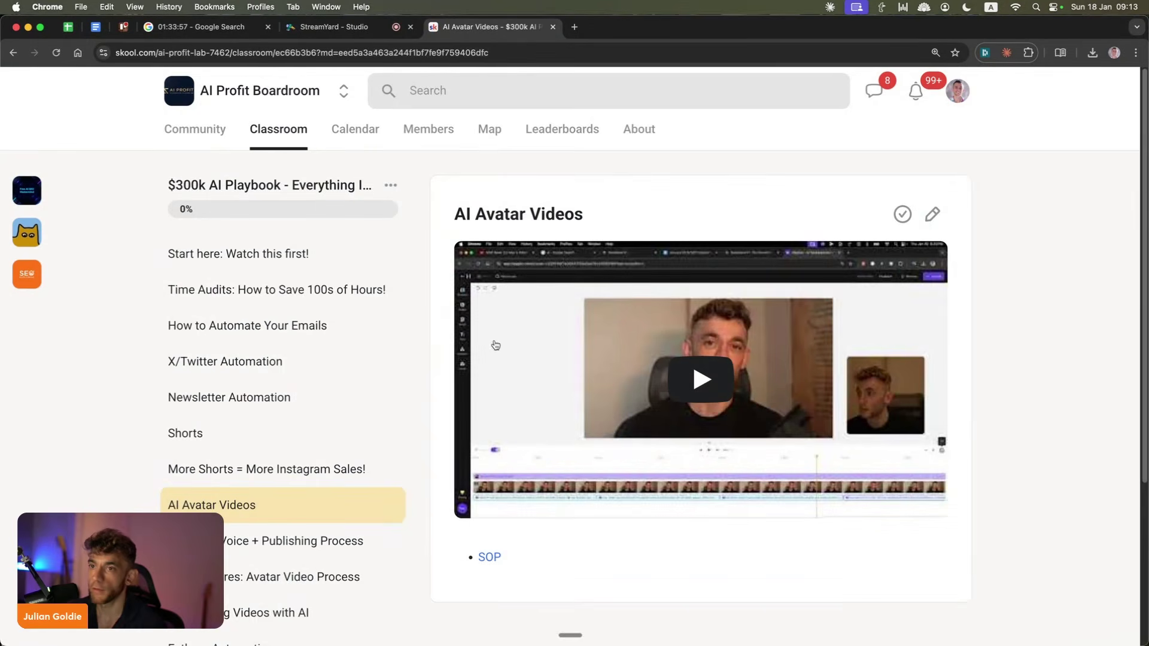
{"action": "scroll", "coordinate": [795, 392], "scroll_direction": "down", "scroll_amount": 2}
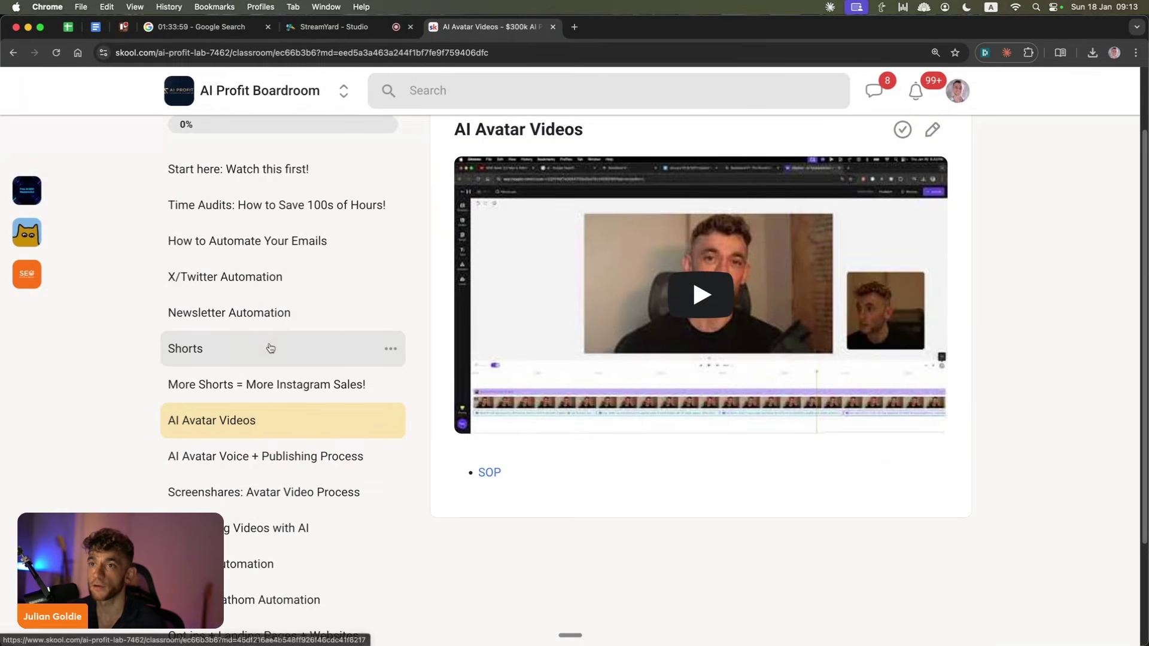
{"action": "left_click", "coordinate": [224, 346]}
{"action": "left_click", "coordinate": [226, 395]}
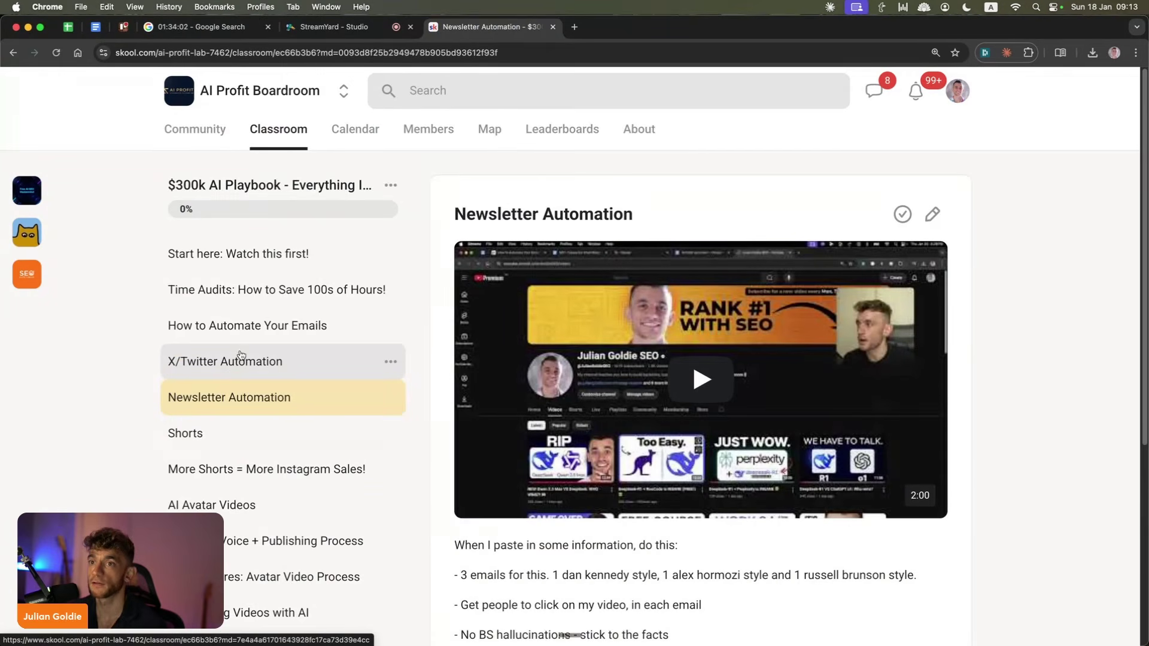
{"action": "left_click", "coordinate": [238, 364]}
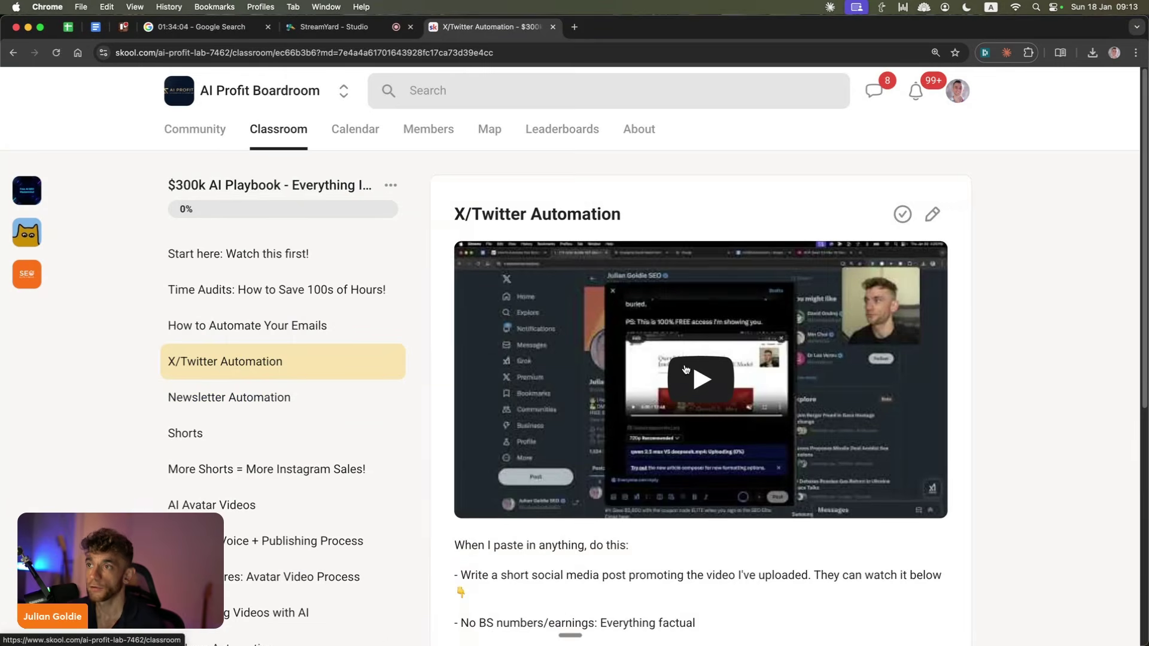
Step: Return to the classroom overview and browse the available courses, from the AI agent and coaching modules to the YouTube AI roadmap
{"action": "left_click", "coordinate": [266, 136]}
{"action": "scroll", "coordinate": [528, 377], "scroll_direction": "down", "scroll_amount": 5}
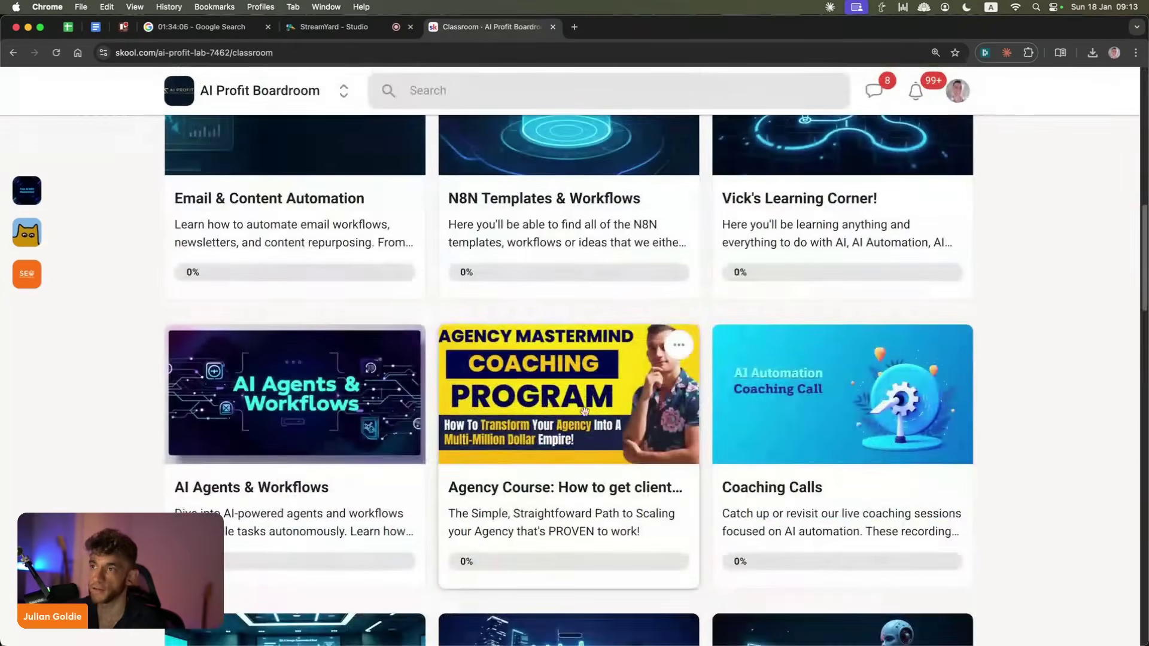
{"action": "scroll", "coordinate": [545, 335], "scroll_direction": "down", "scroll_amount": 4}
{"action": "scroll", "coordinate": [598, 365], "scroll_direction": "up", "scroll_amount": 2}
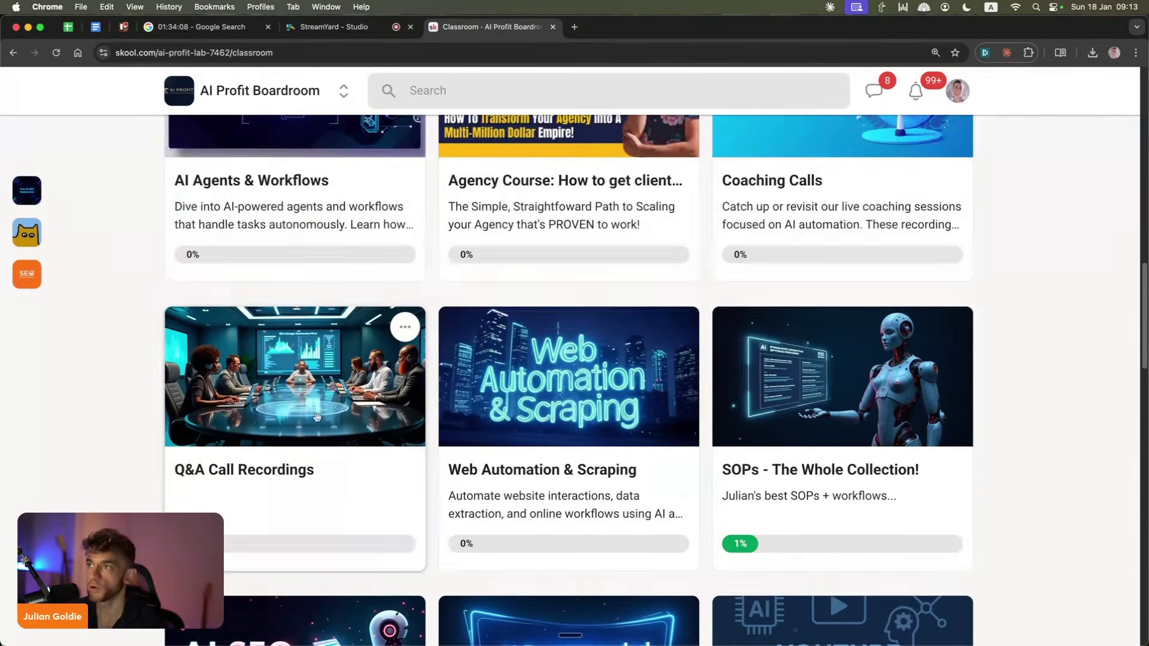
{"action": "scroll", "coordinate": [601, 368], "scroll_direction": "up", "scroll_amount": 3}
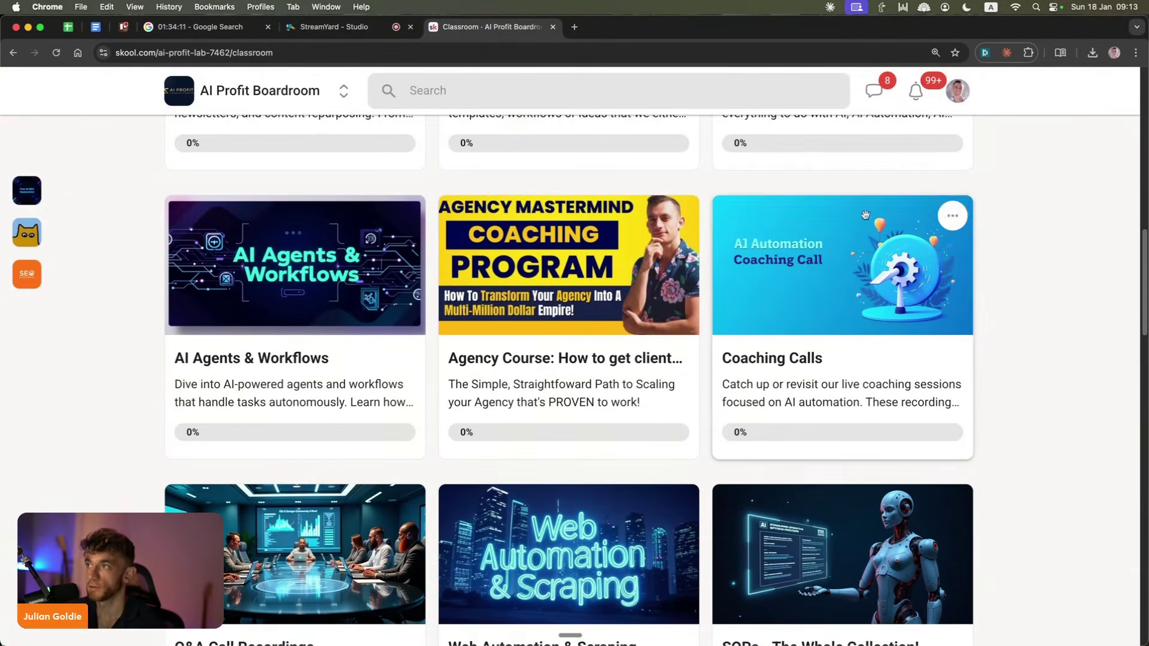
{"action": "scroll", "coordinate": [707, 341], "scroll_direction": "down", "scroll_amount": 4}
{"action": "scroll", "coordinate": [709, 347], "scroll_direction": "down", "scroll_amount": 6}
{"action": "scroll", "coordinate": [711, 359], "scroll_direction": "up", "scroll_amount": 2}
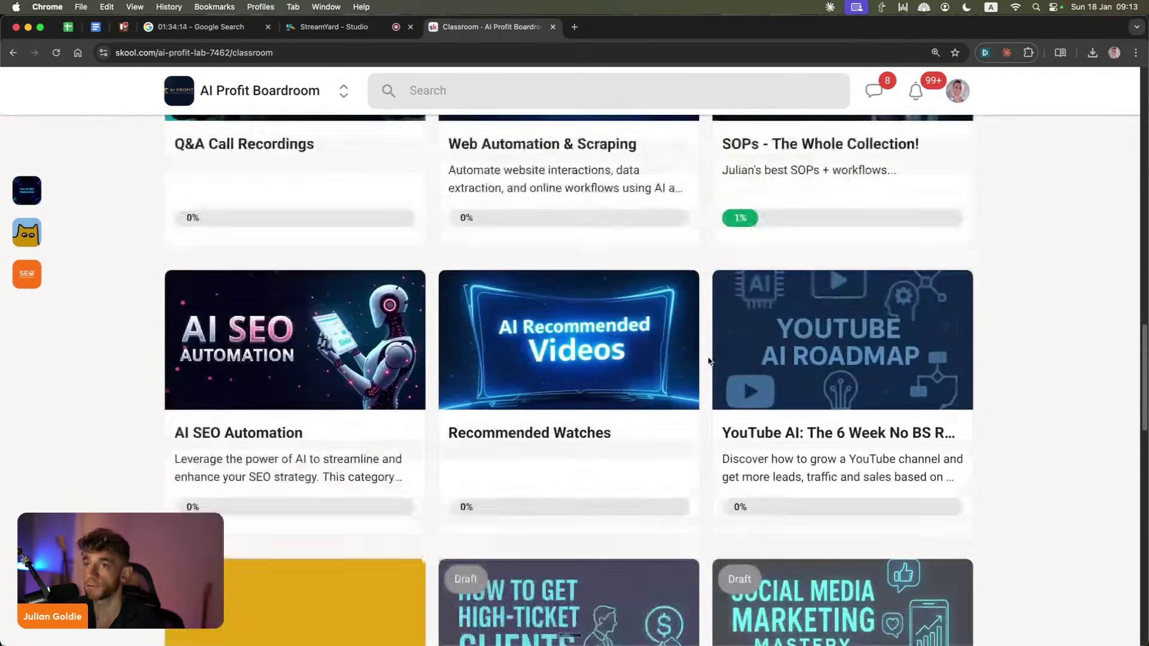
{"action": "scroll", "coordinate": [458, 441], "scroll_direction": "up", "scroll_amount": 1}
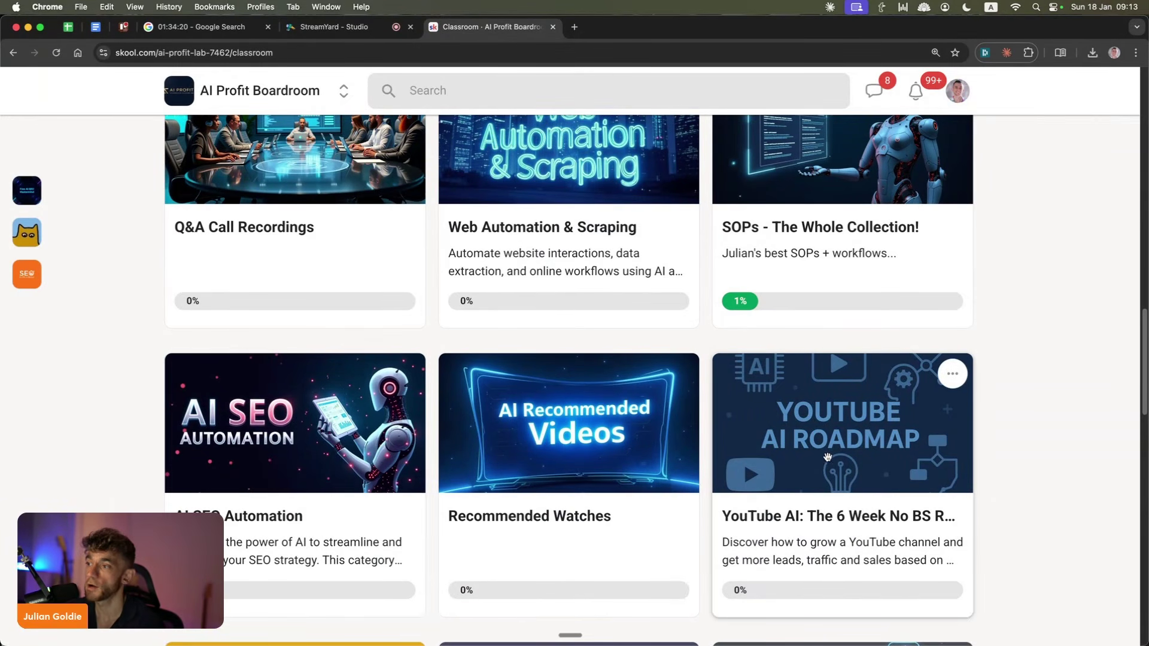
{"action": "scroll", "coordinate": [692, 488], "scroll_direction": "up", "scroll_amount": 10}
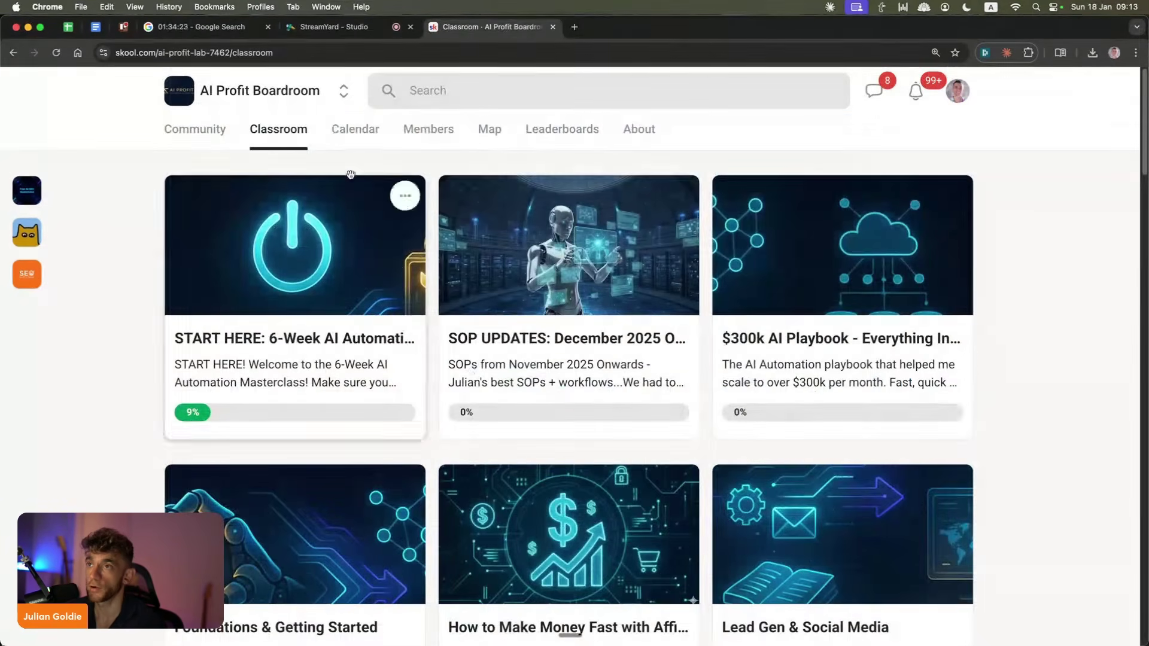
Step: Open the AI Profit Boardroom's About page and view its introduction video, membership price and offer text
{"action": "left_click", "coordinate": [639, 129]}
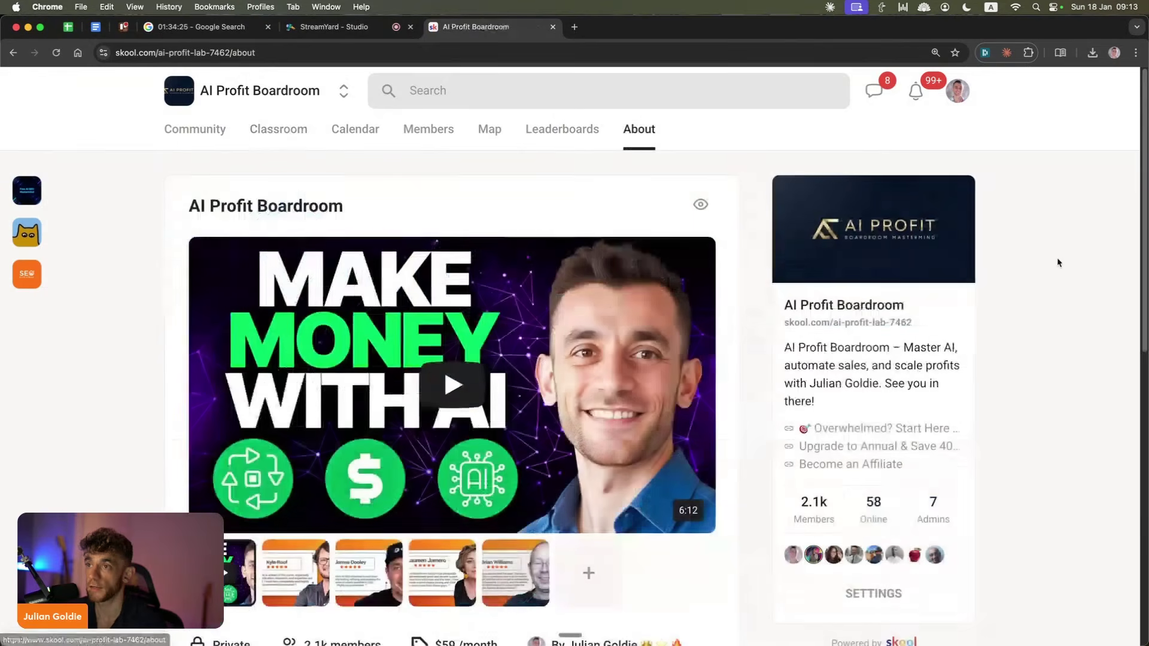
{"action": "scroll", "coordinate": [1053, 271], "scroll_direction": "down", "scroll_amount": 1}
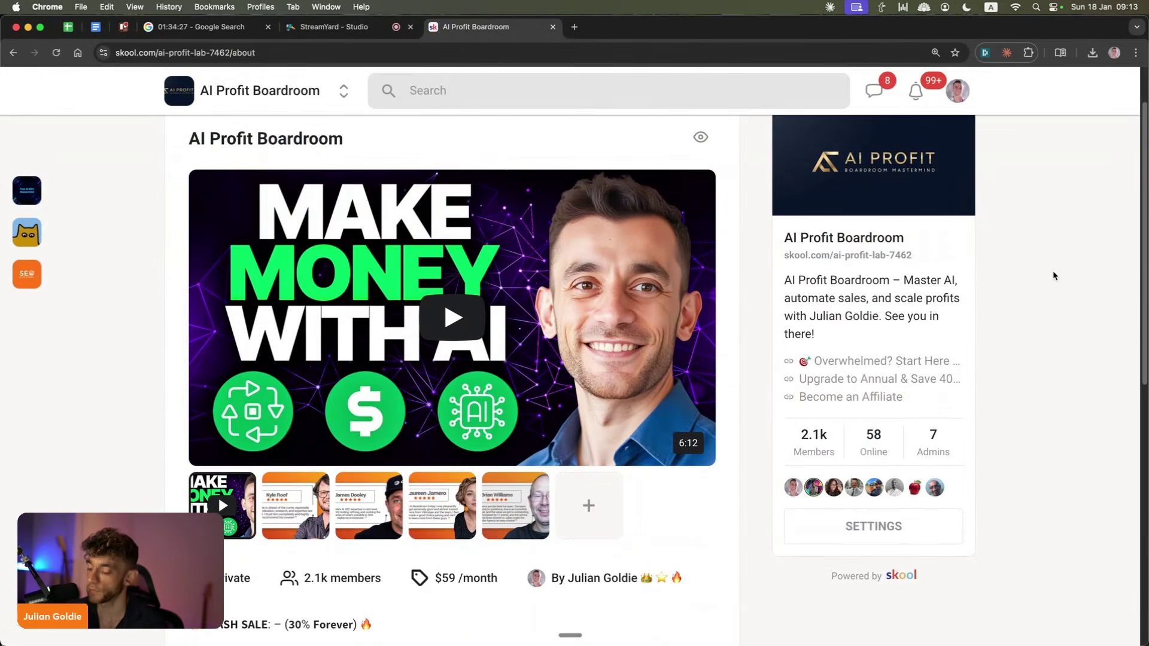
{"action": "key", "text": "super+minus"}
{"action": "key", "text": "super+minus"}
{"action": "scroll", "coordinate": [1054, 270], "scroll_direction": "up", "scroll_amount": 2}
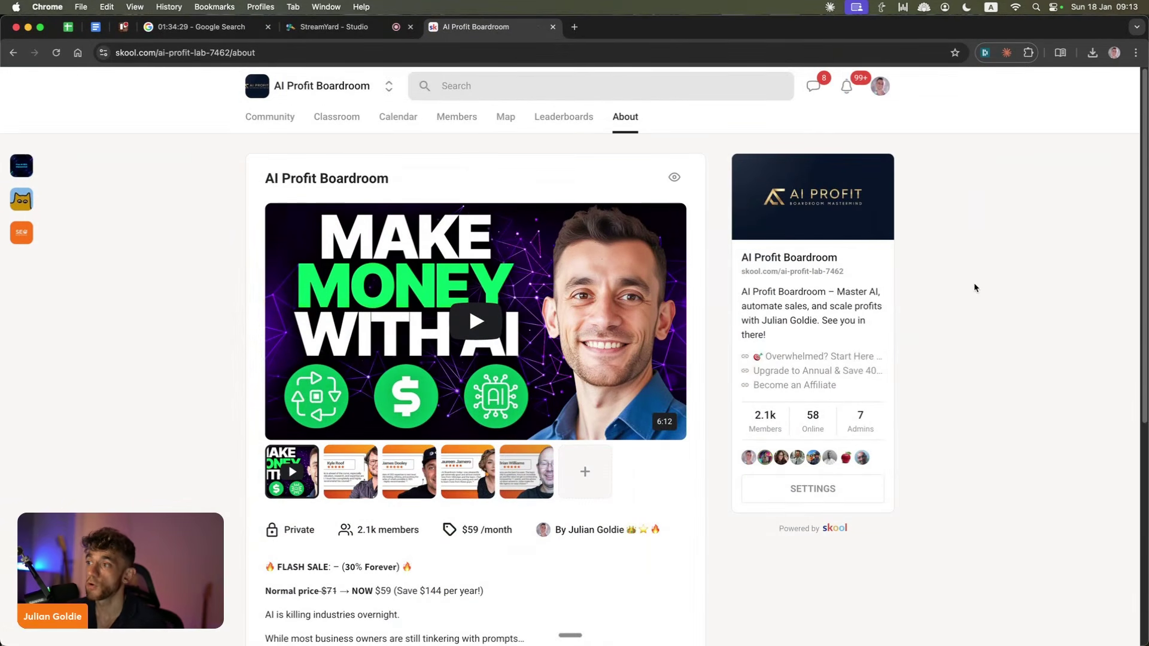